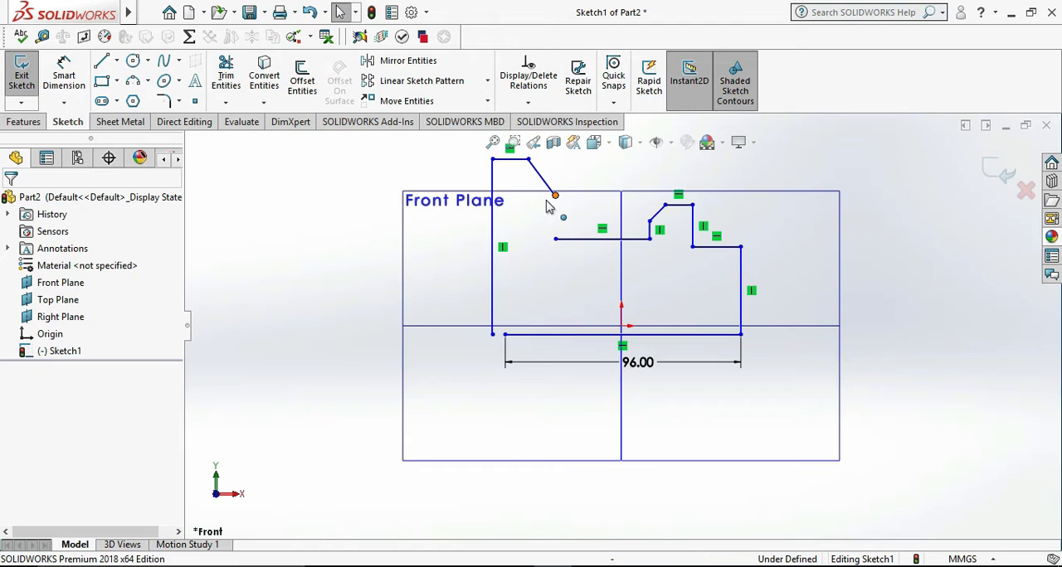
- Dimension the profile's right vertical edge to 26 mm, consulting the angle bracket drawing in Photos
left_click(105, 66)
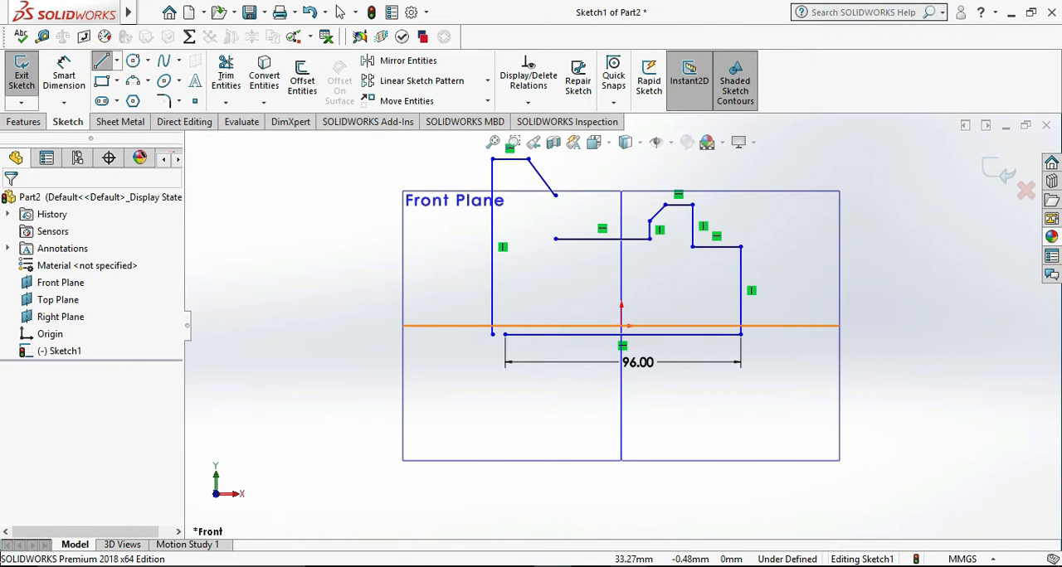
key("alt+Tab")
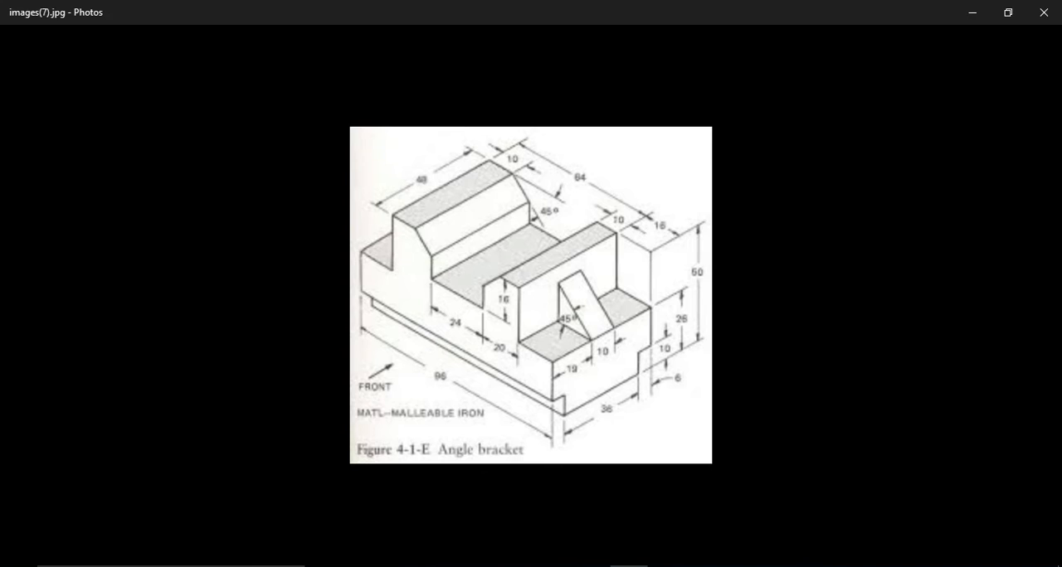
mouse_move(628, 565)
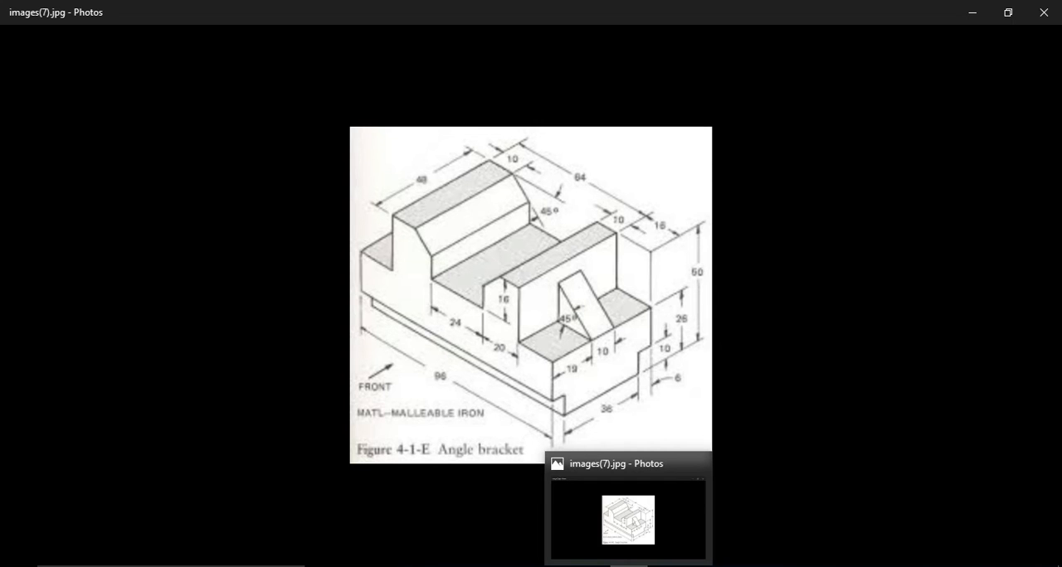
left_click(628, 564)
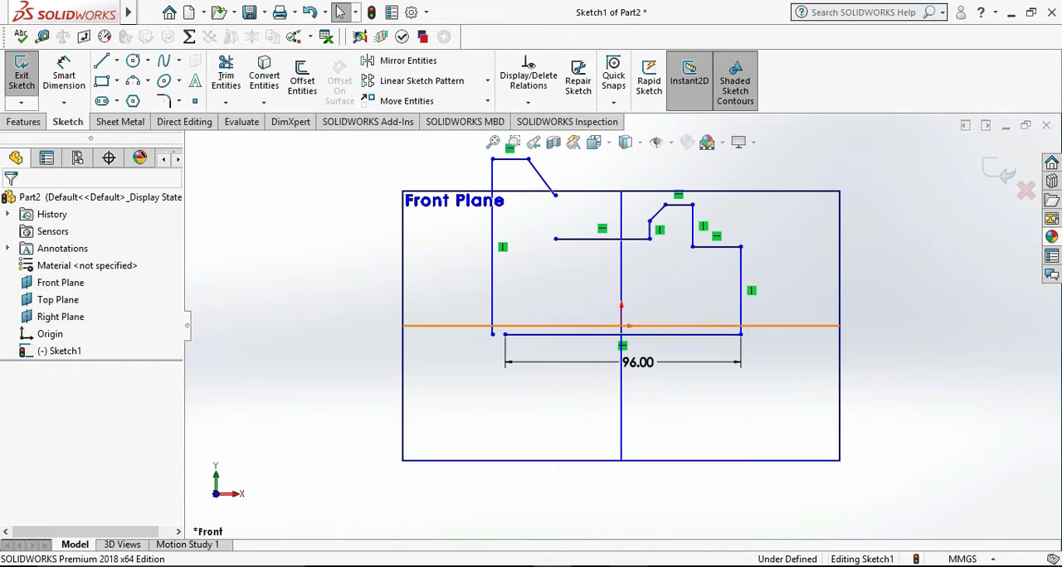
left_click(628, 565)
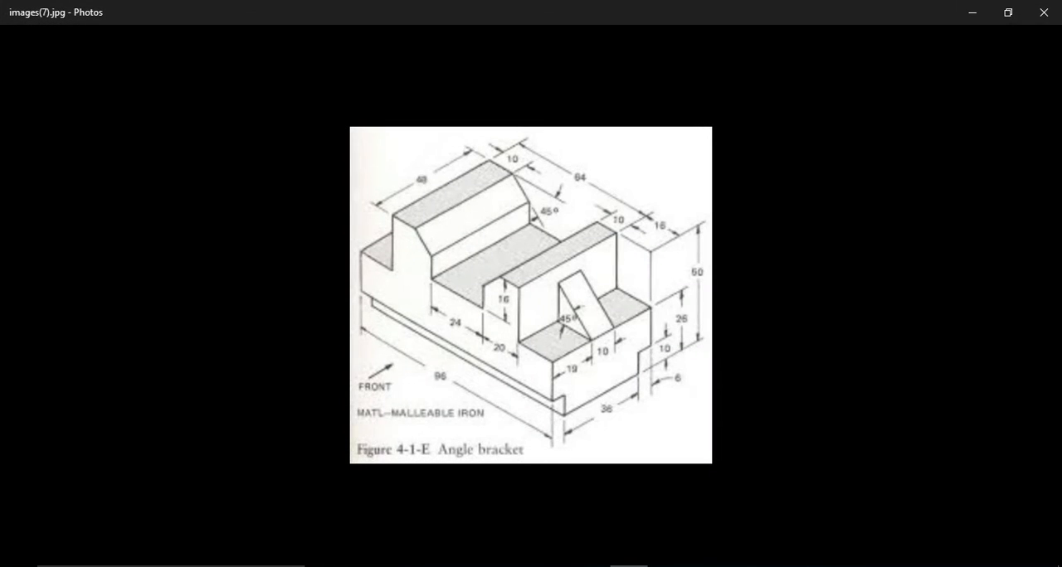
left_click(628, 565)
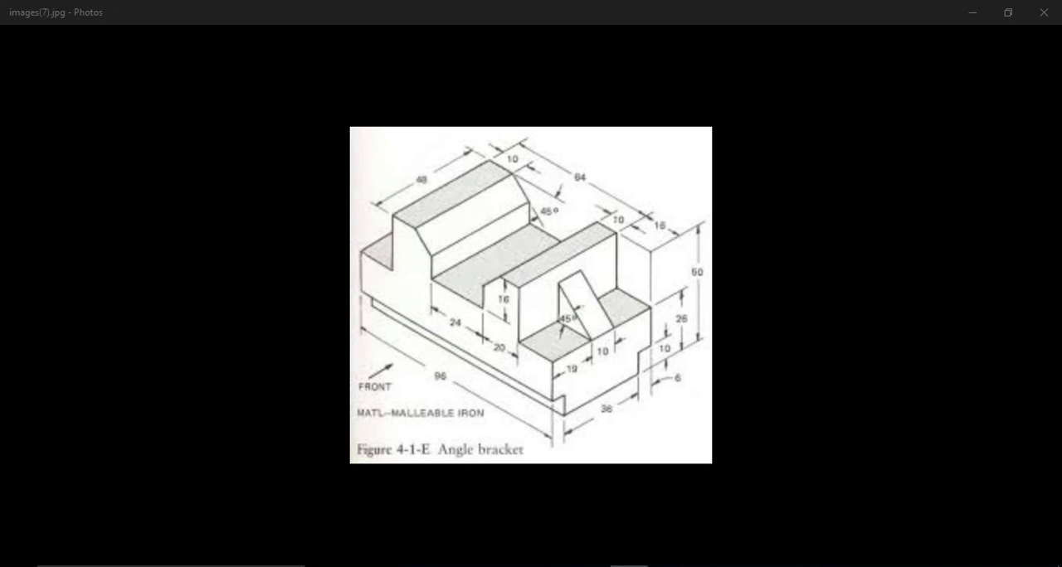
left_click(71, 72)
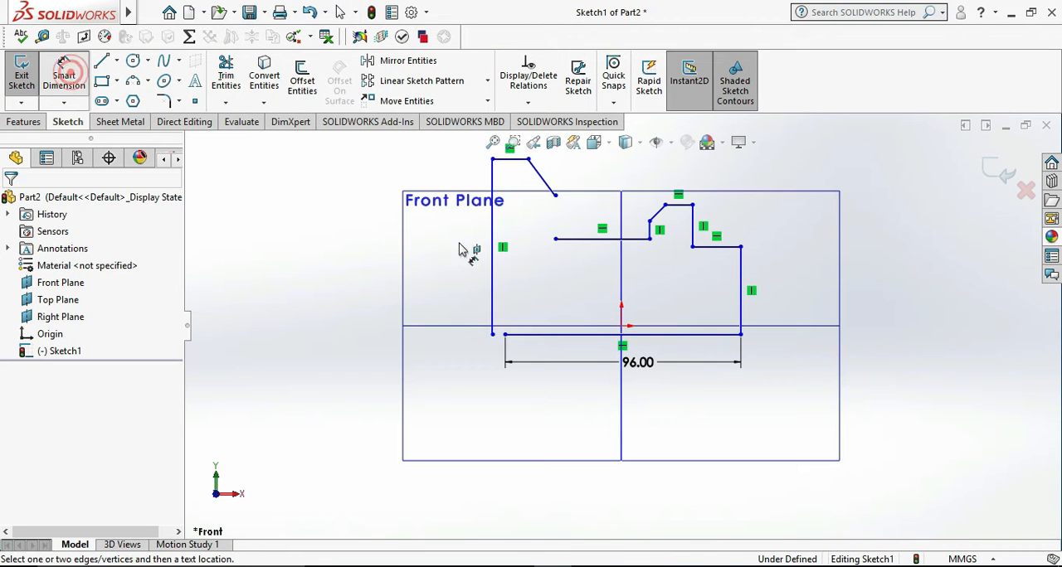
left_click(741, 284)
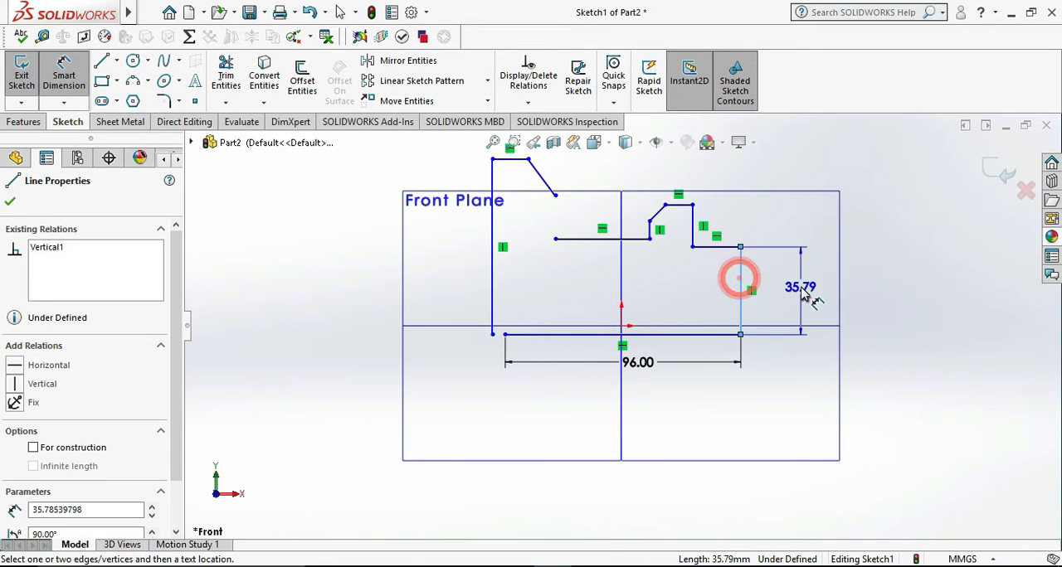
left_click(803, 284)
type("26")
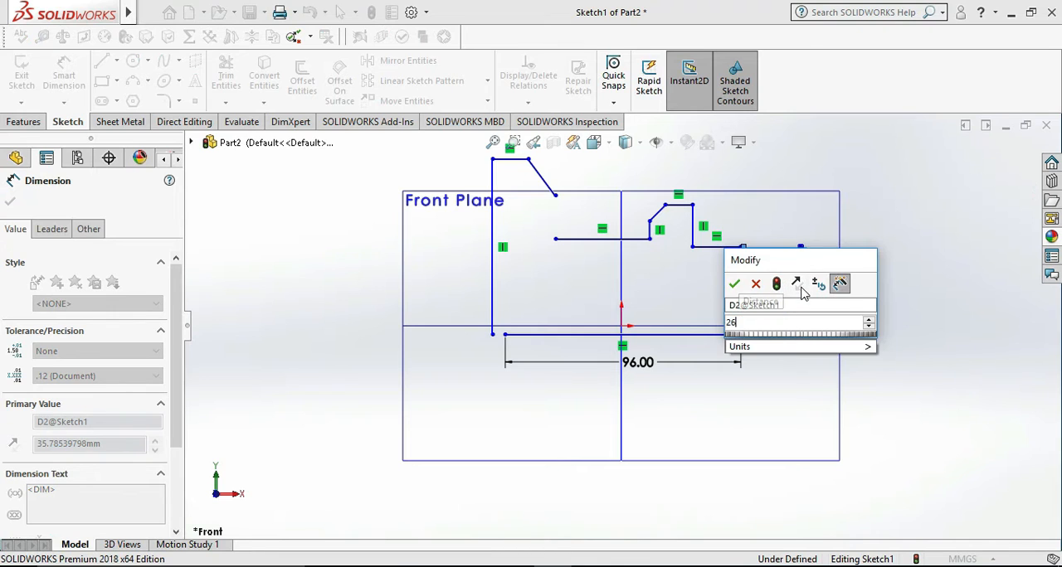
key("Return")
left_click(887, 322)
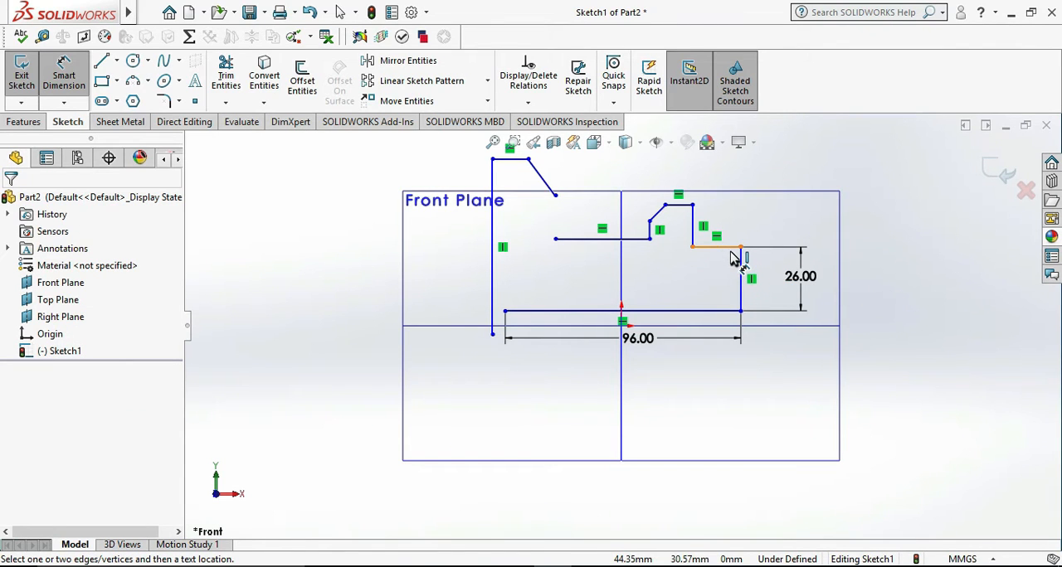
- Align the midpoint of the profile's 96 mm base line with the origin using Horizontal and Vertical relations
key("Escape")
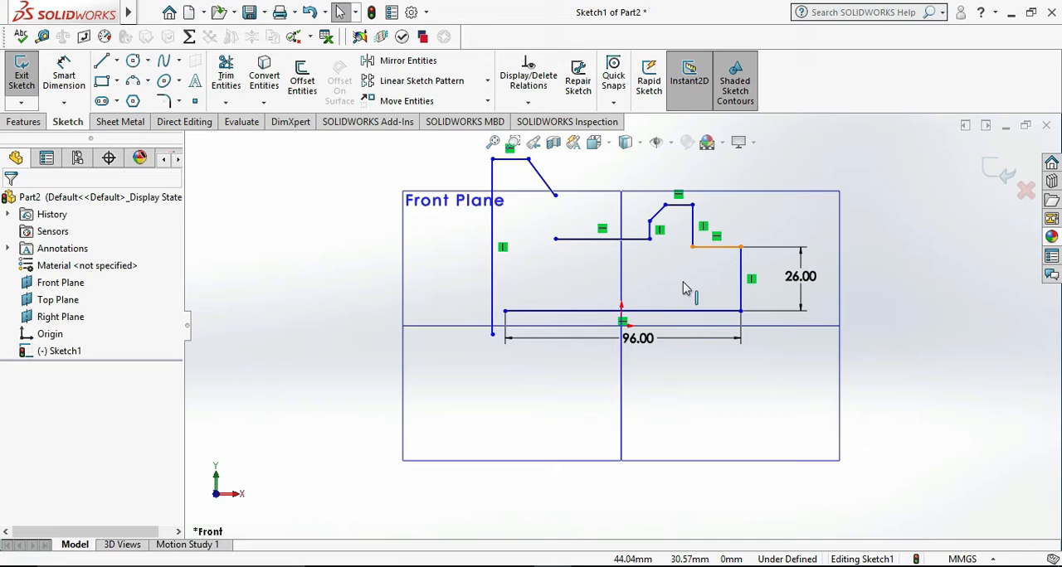
left_click(622, 311)
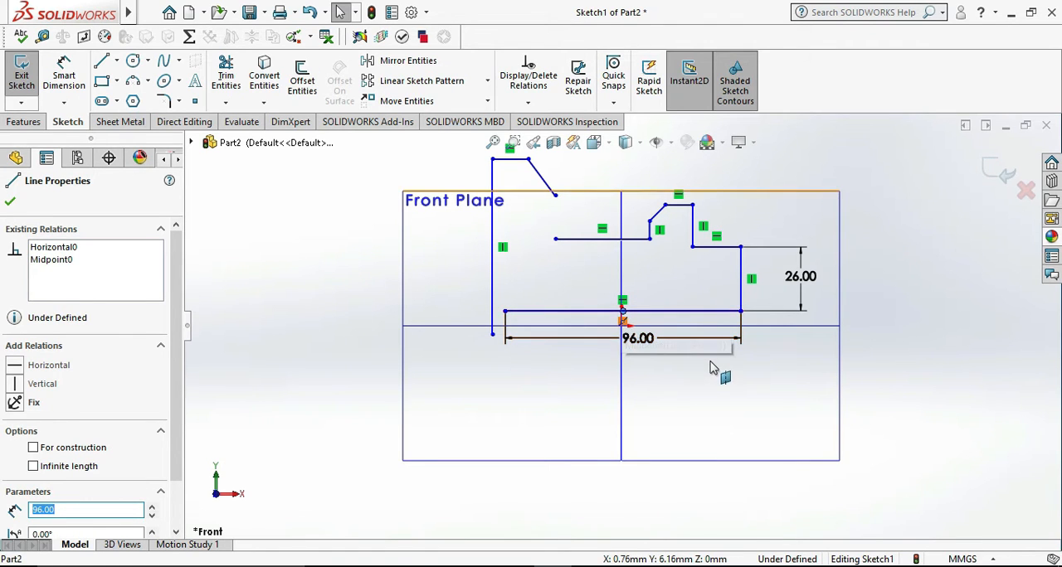
scroll(637, 317, "down", 4)
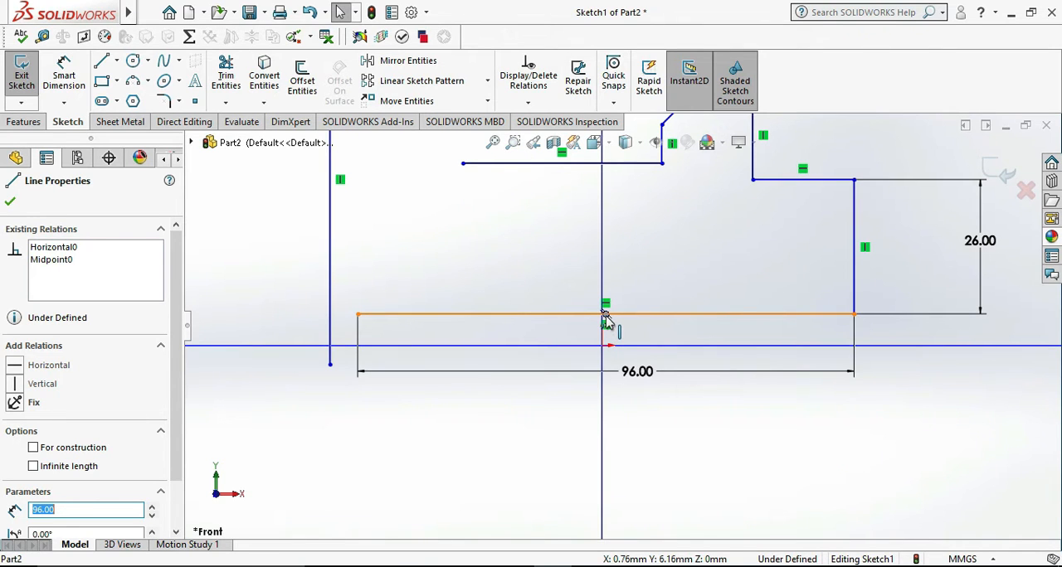
left_click(601, 345, "ctrl")
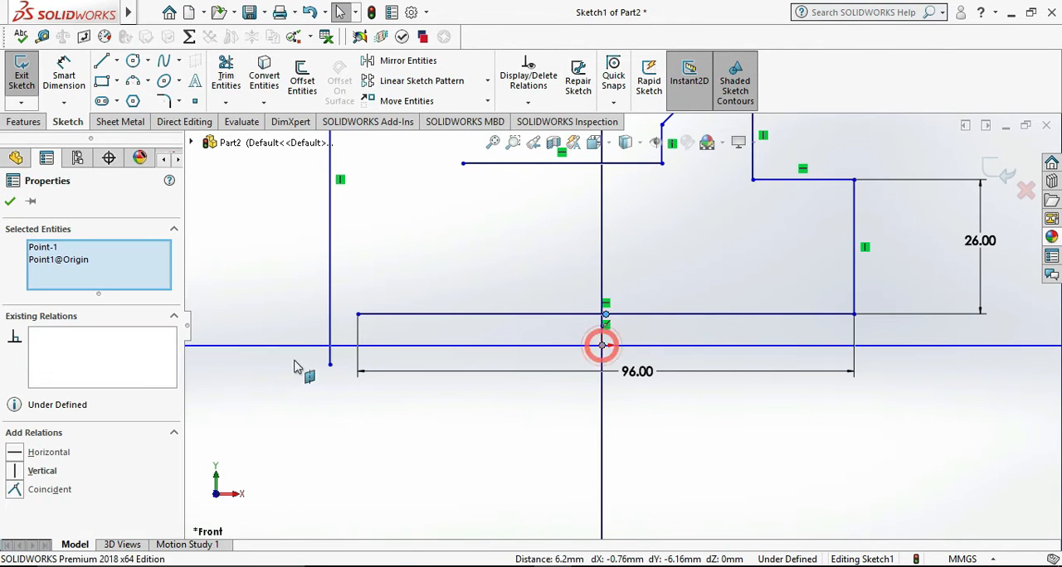
left_click(48, 453)
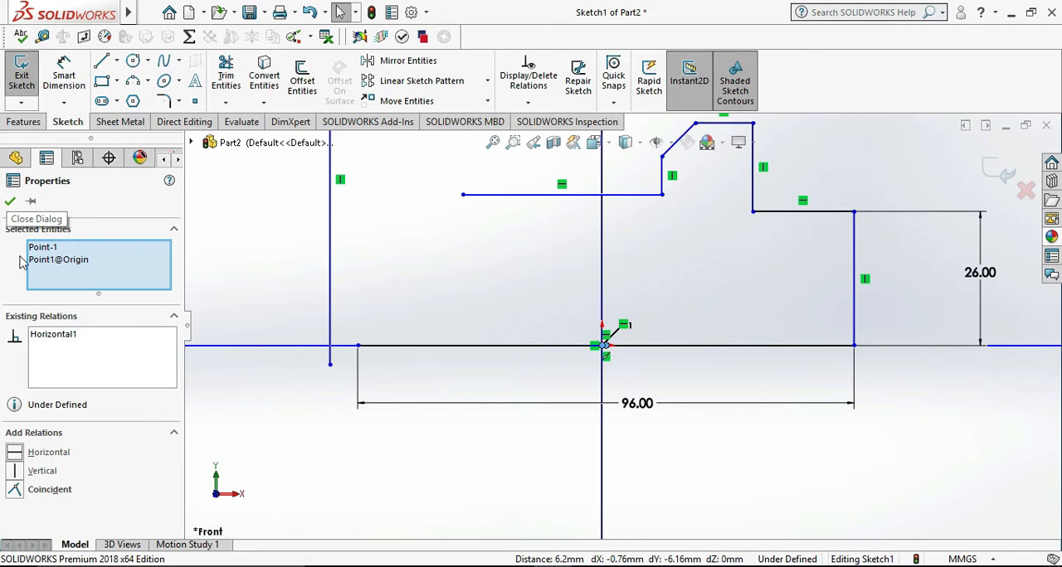
left_click(38, 470)
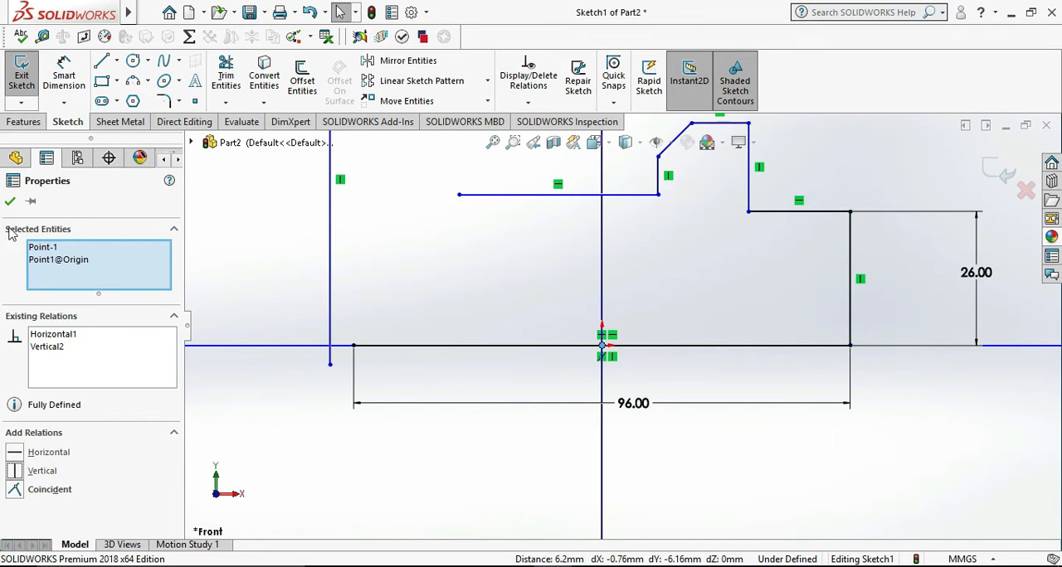
left_click(10, 202)
left_click(282, 412)
scroll(331, 419, "up", 6)
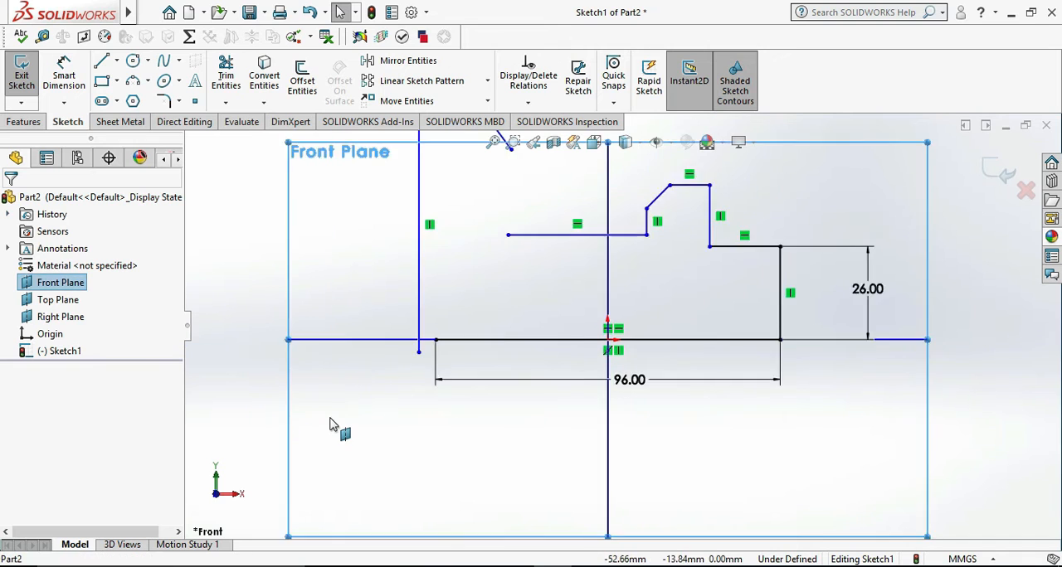
left_click(809, 397)
scroll(742, 350, "down", 4)
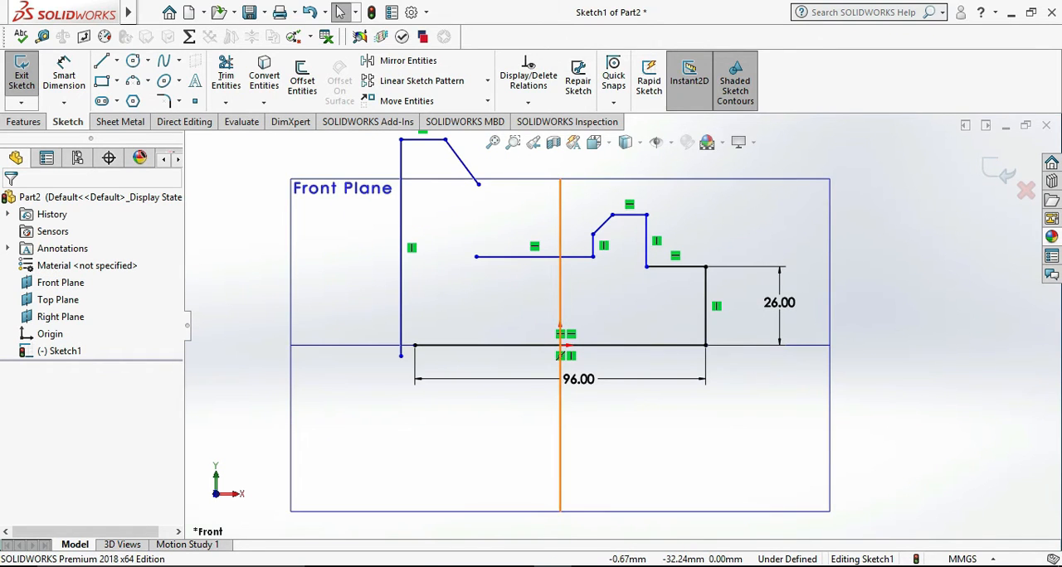
- Check the bracket drawing and dimension the short horizontal ledge beside the right vertical edge to 15 mm
key("alt+Tab")
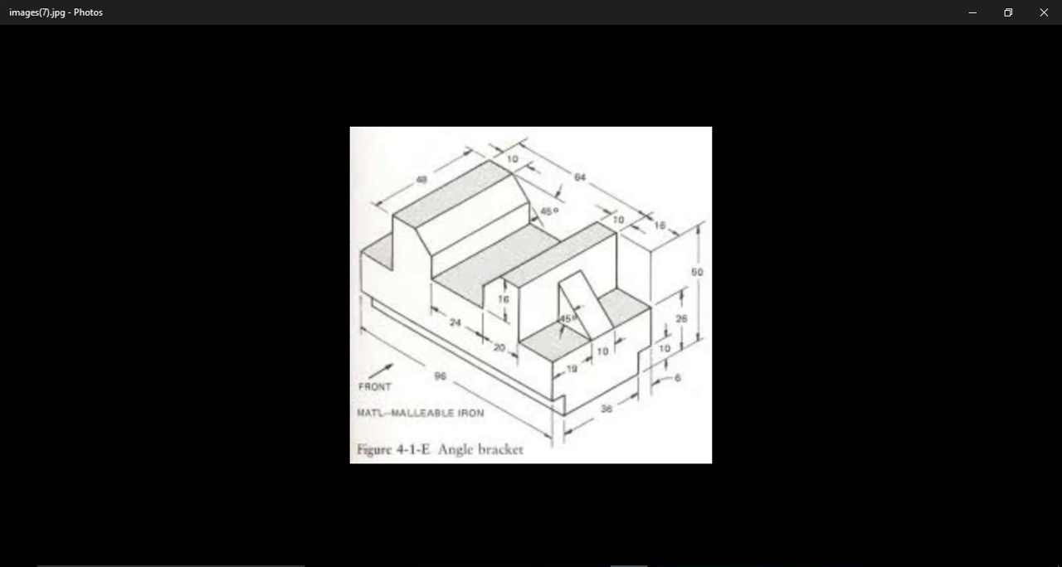
key("alt+Tab")
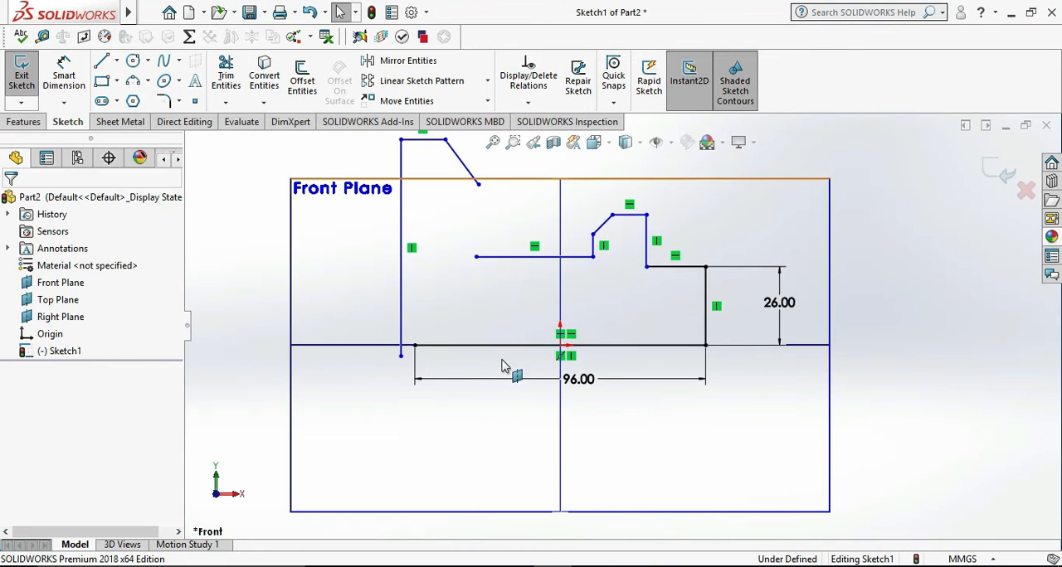
left_click(102, 63)
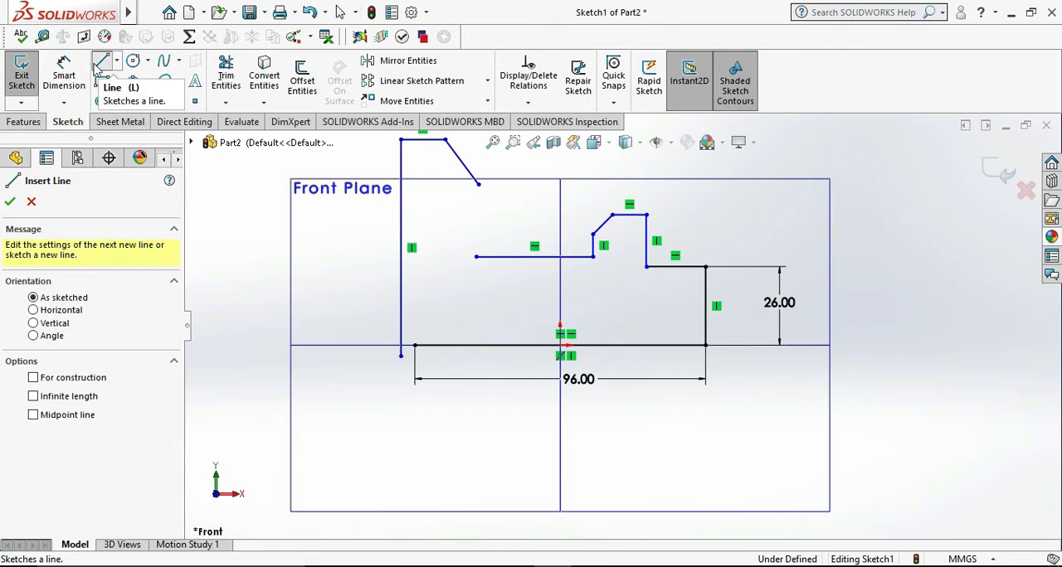
left_click(64, 73)
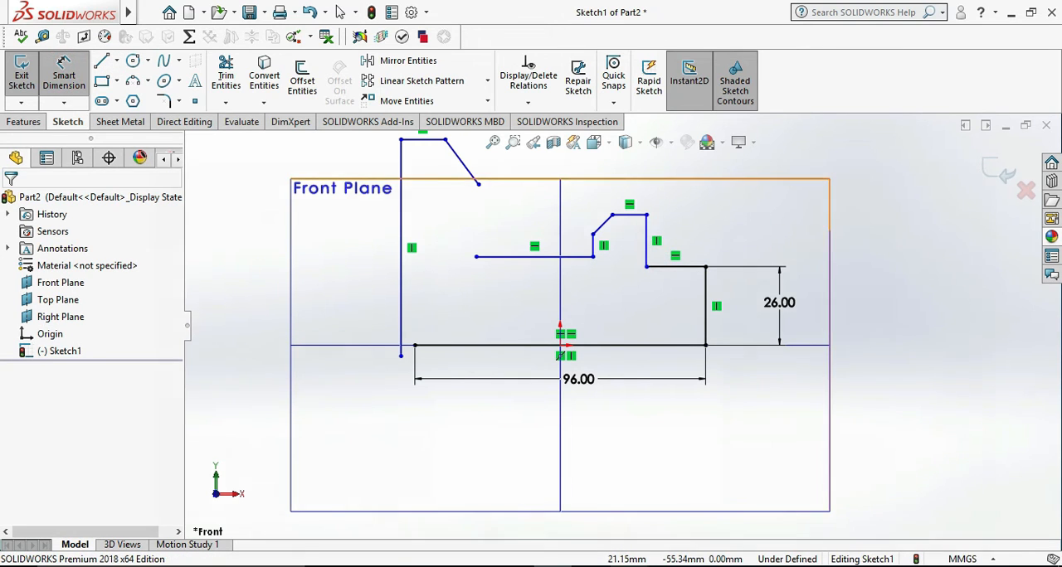
left_click(628, 566)
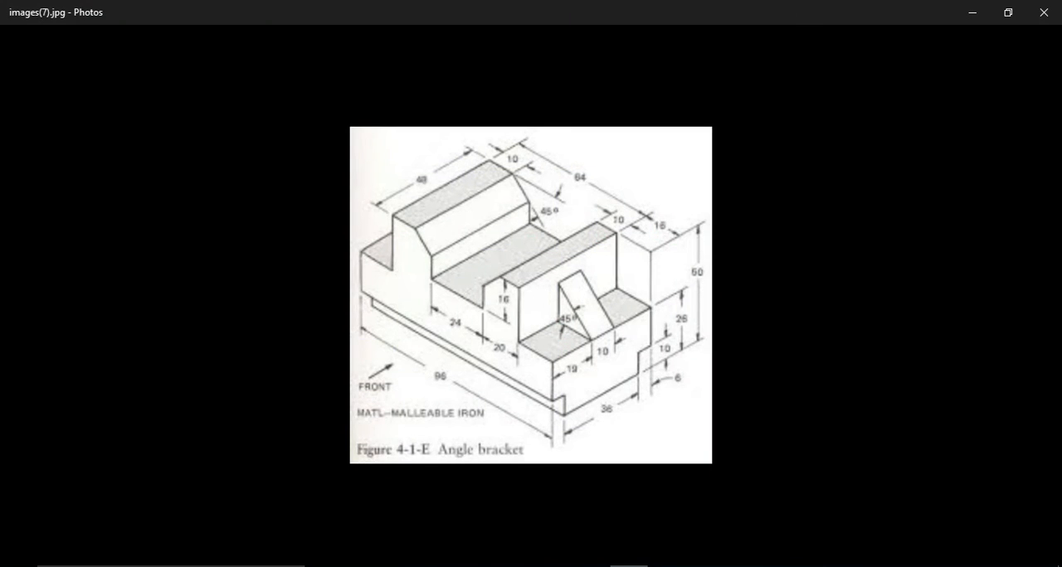
key("alt+Tab")
left_click(679, 266)
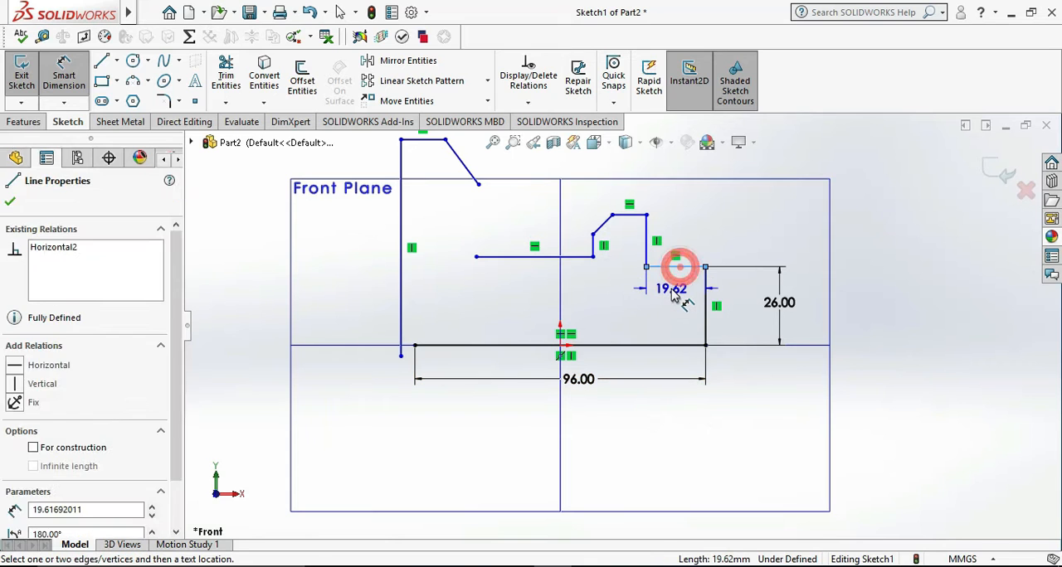
left_click(674, 297)
type("15")
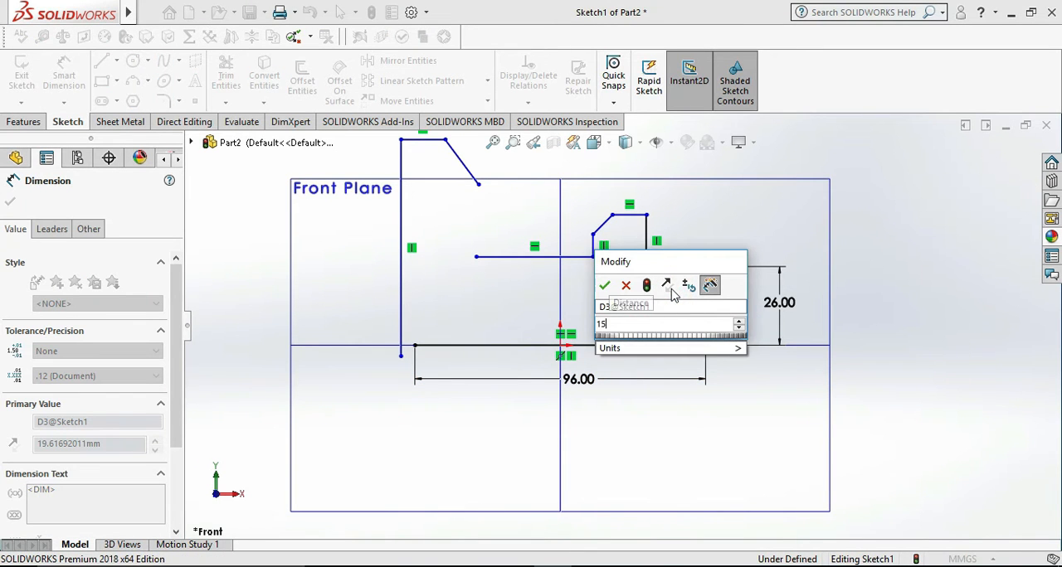
key("Return")
left_click(896, 279)
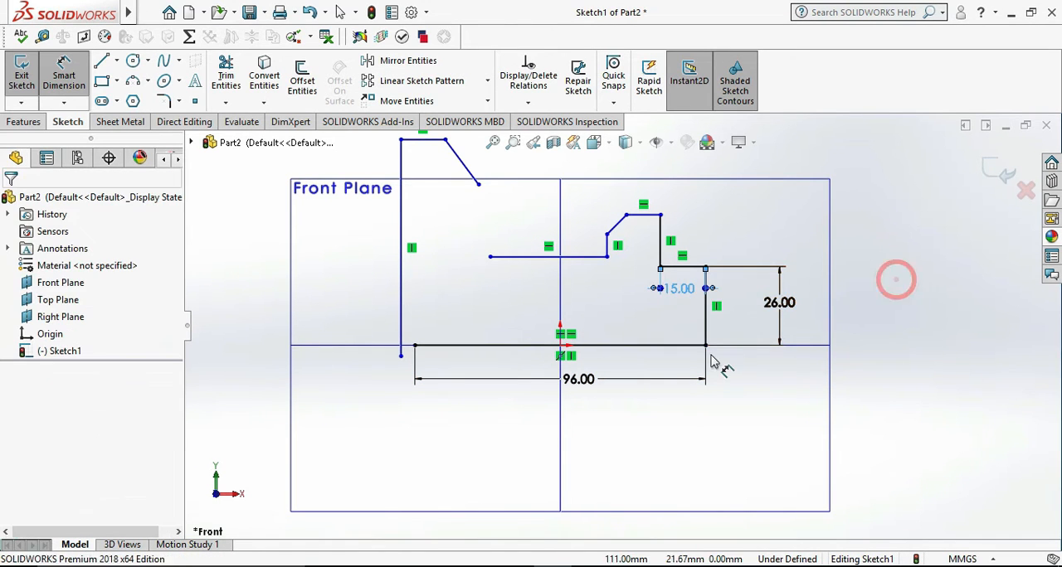
- Dimension the height from the base line to the upper corner of the right raised block as 50 mm, per the bracket drawing
left_click(682, 345)
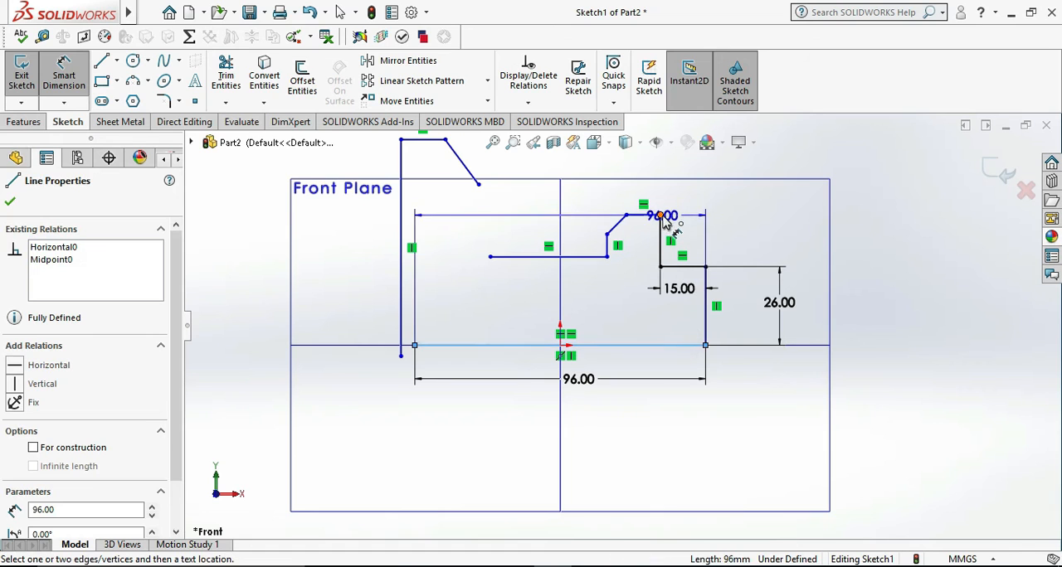
left_click(661, 215)
left_click(902, 264)
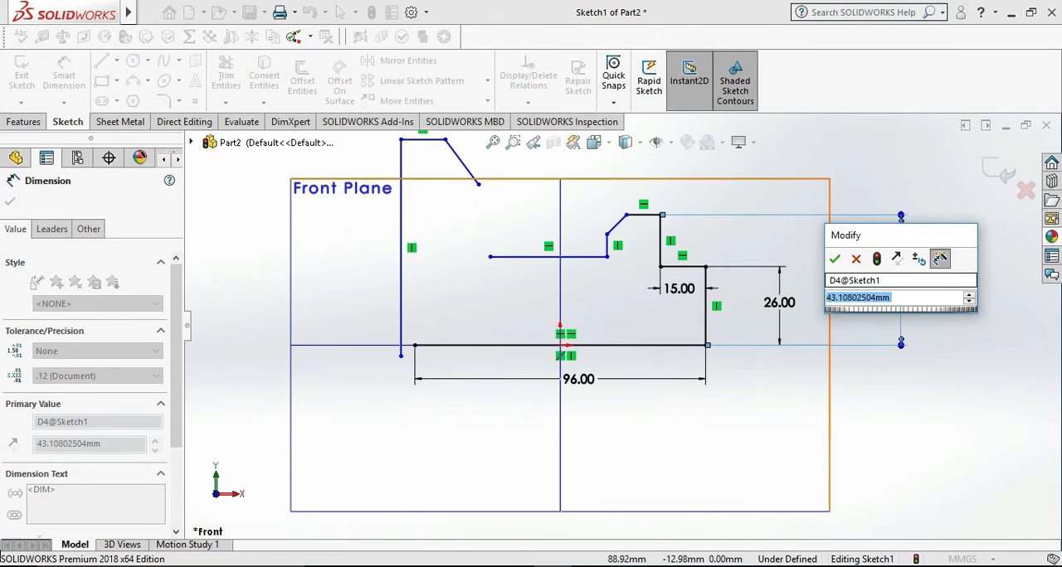
left_click(632, 566)
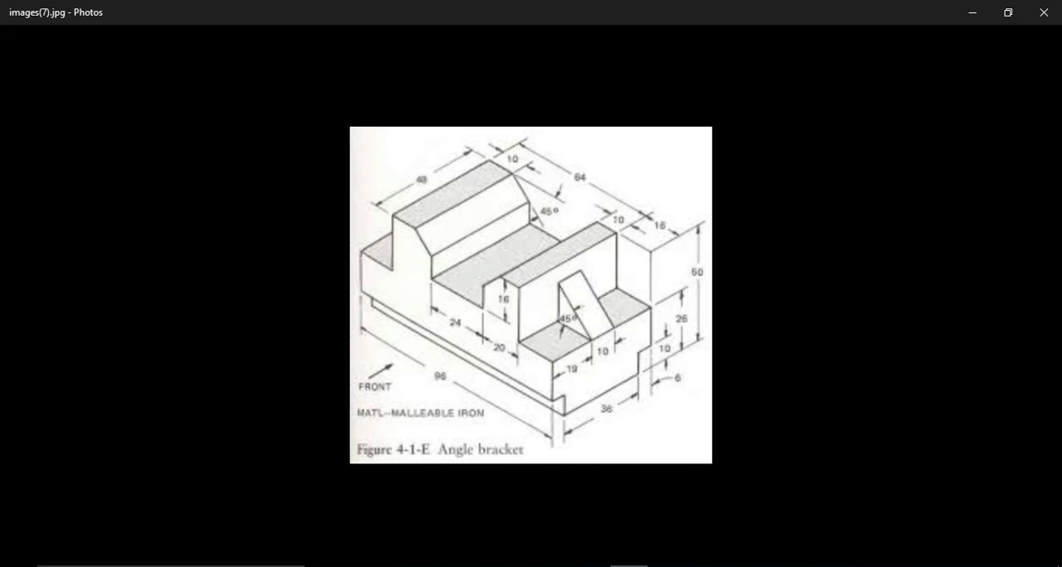
left_click(632, 566)
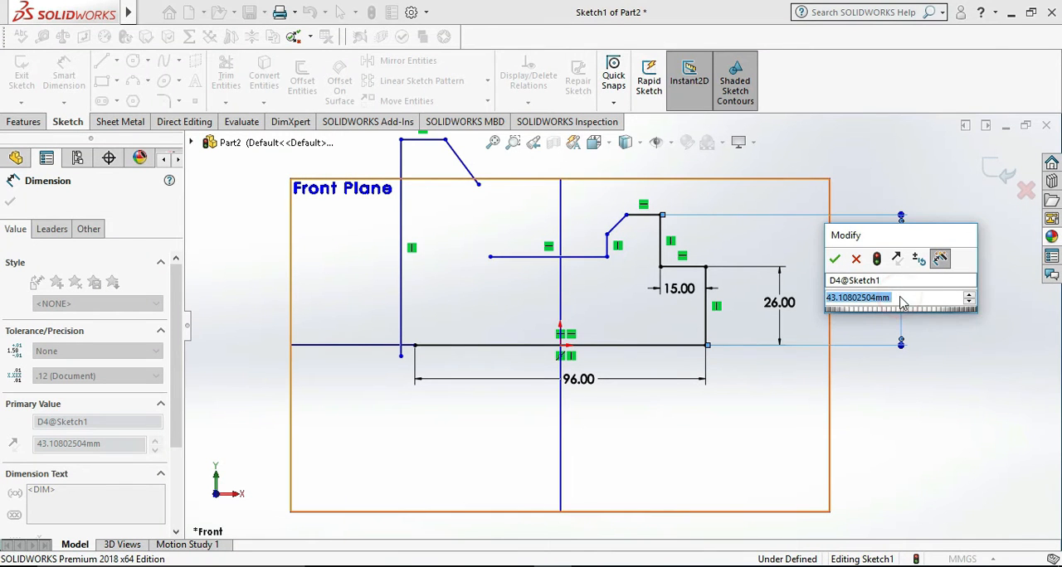
type("5")
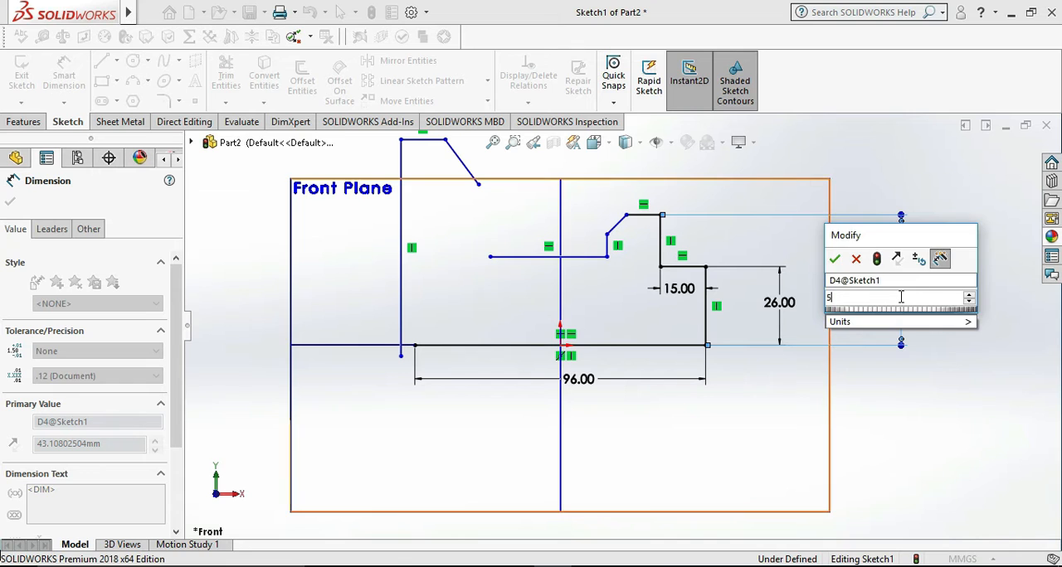
type("0")
key("Return")
left_click(888, 445)
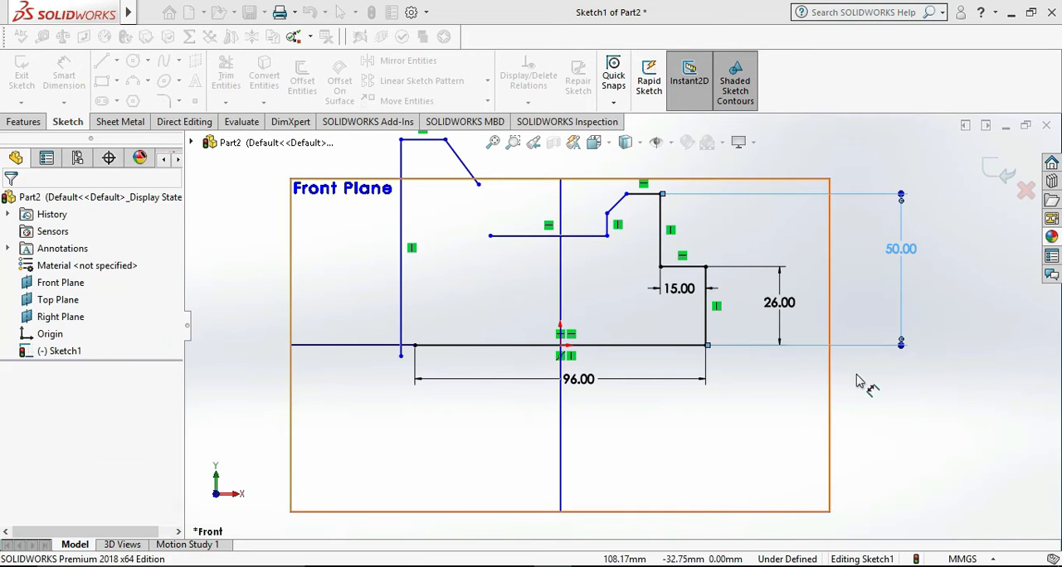
left_click(907, 397)
- Dimension the right block's short top edge to 10 mm per the bracket drawing and place the dimension text beside its extension lines
scroll(903, 390, "down", 3)
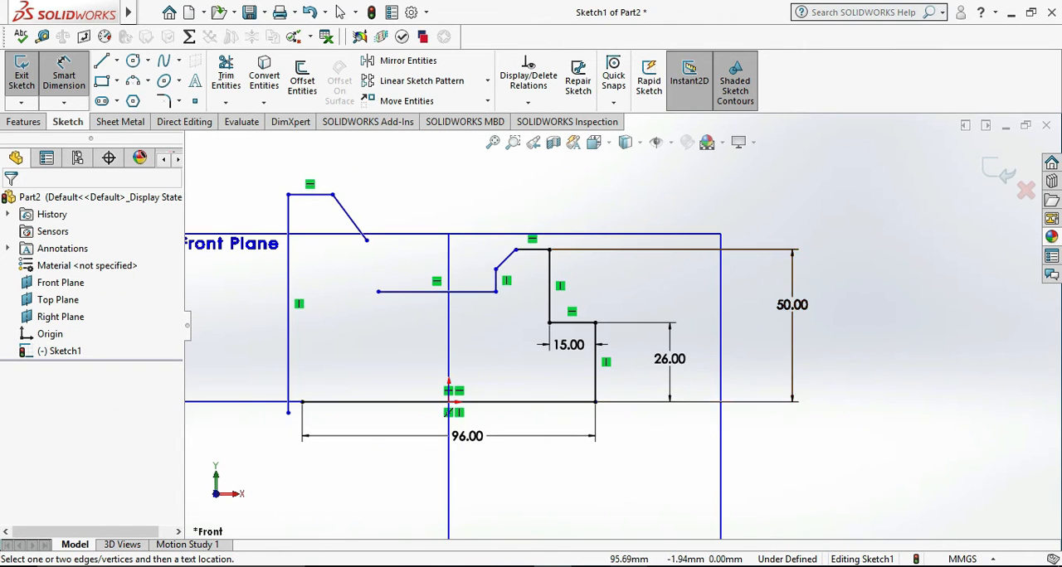
key("alt+Tab")
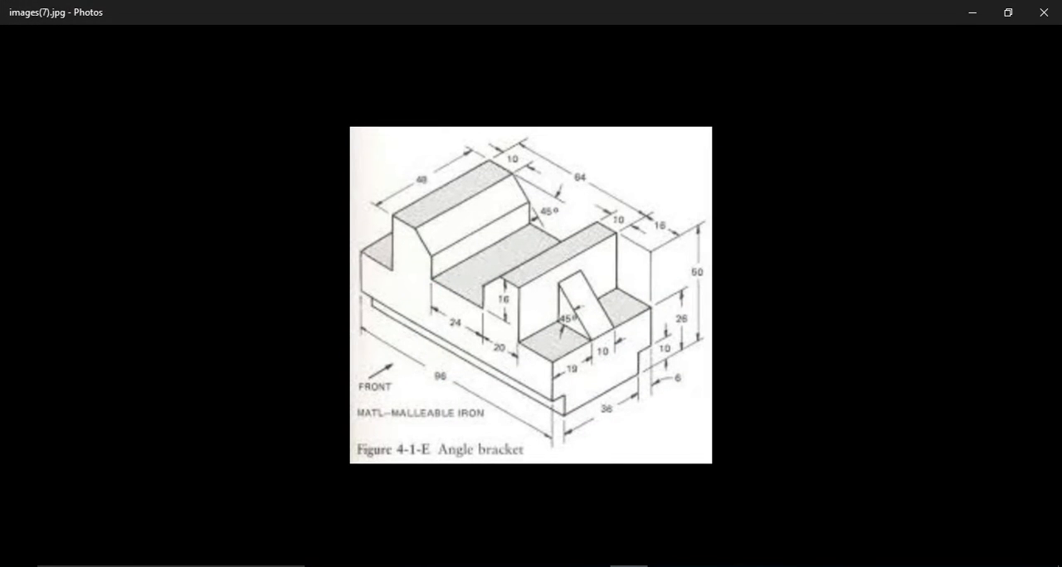
key("alt+Tab")
left_click(536, 251)
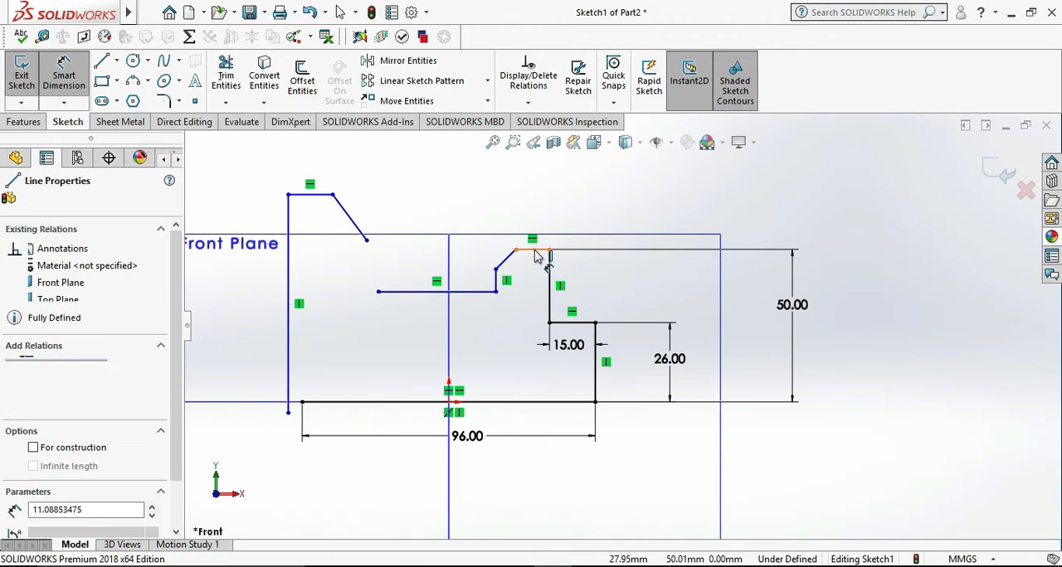
left_click(529, 201)
type("10")
key("Return")
left_click(702, 209)
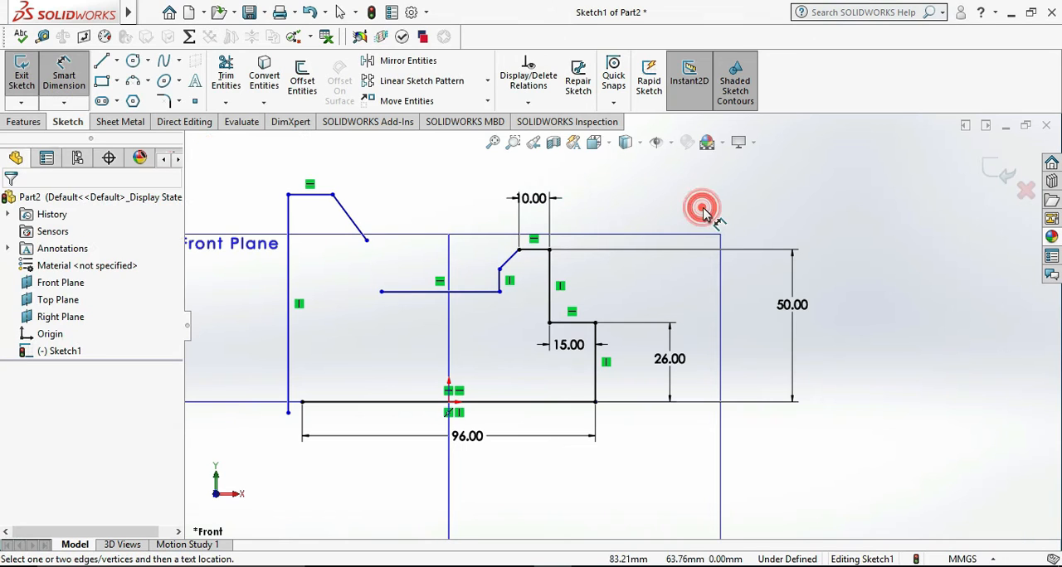
left_click_drag(535, 198, 589, 203)
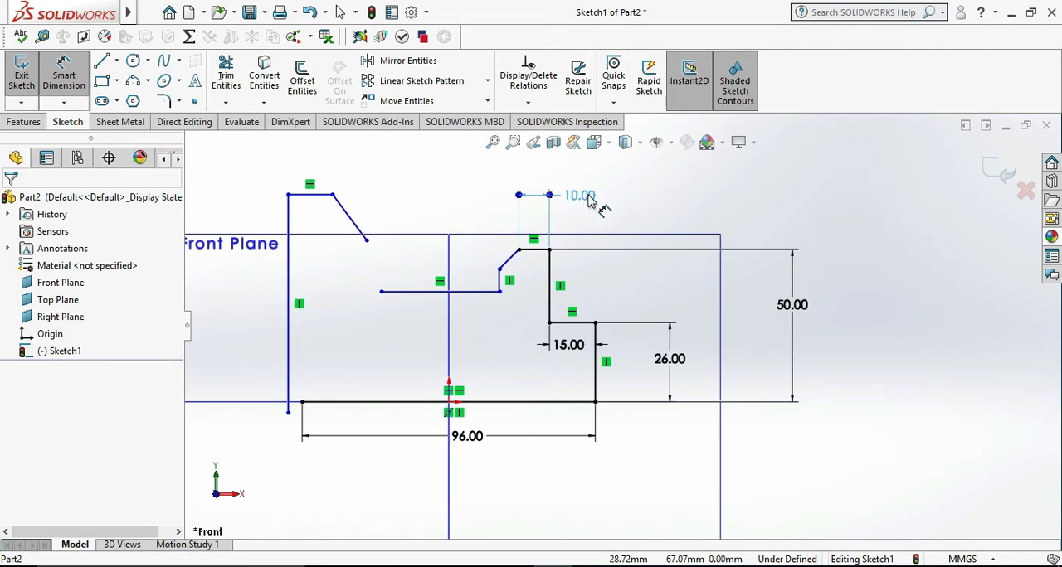
left_click(691, 202)
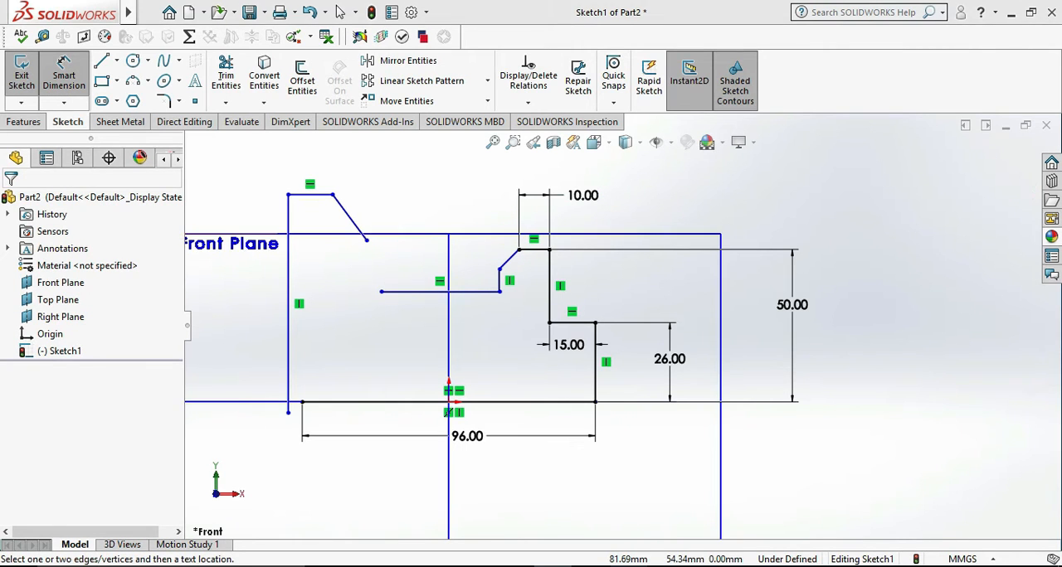
- Check the bracket drawing and dimension the horizontal distance from the block's lower inner corner to its right vertical edge as 20 mm
key("alt+Tab")
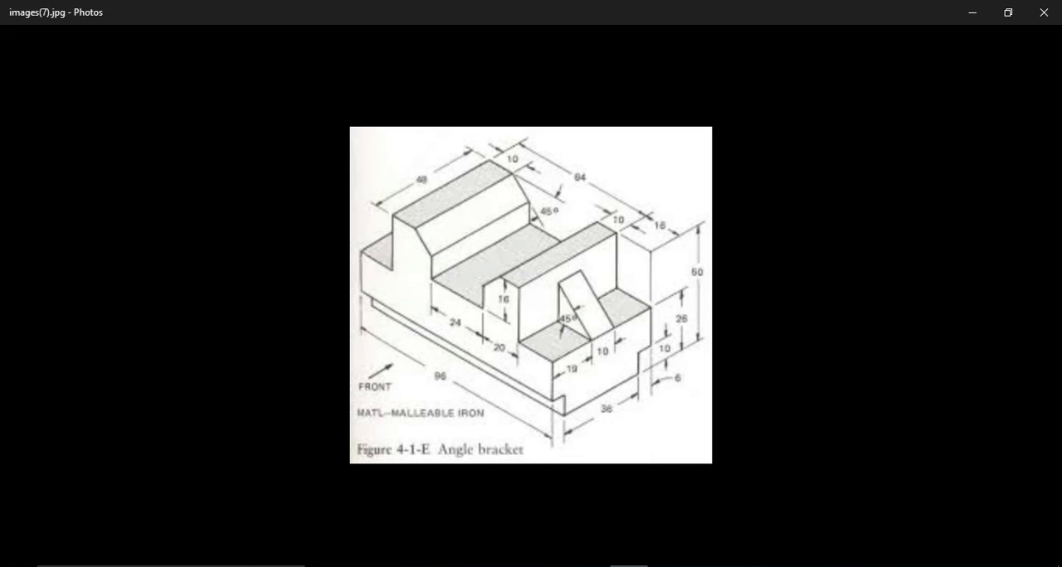
key("alt+Tab")
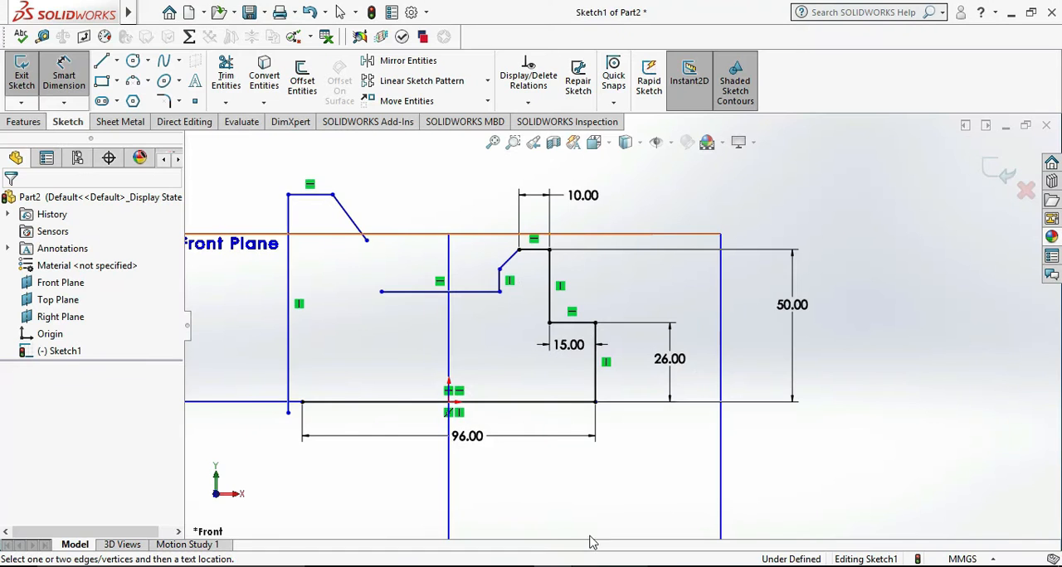
left_click(500, 292)
left_click(548, 294)
left_click(525, 348)
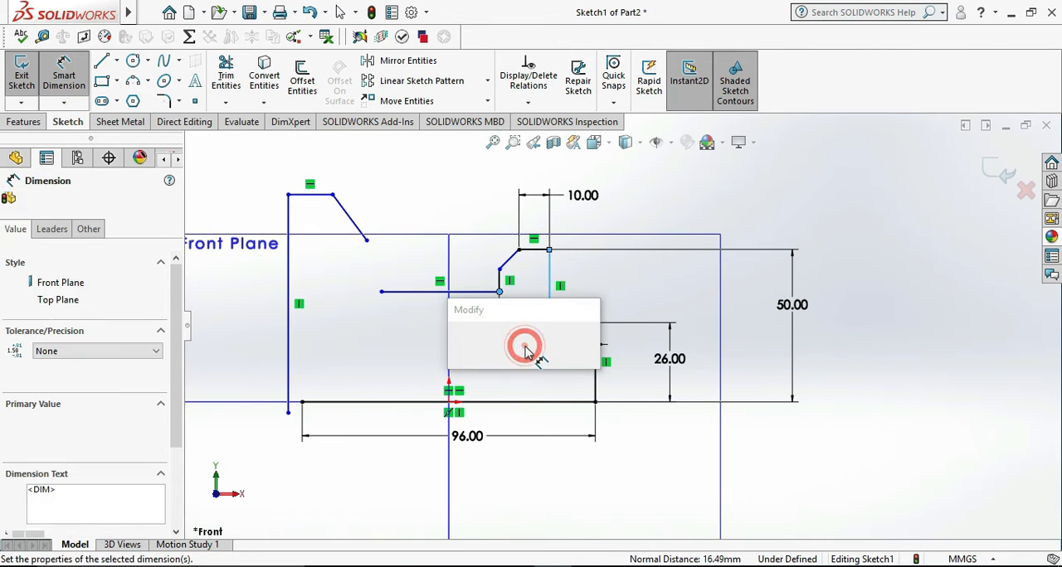
type("5")
key("Return")
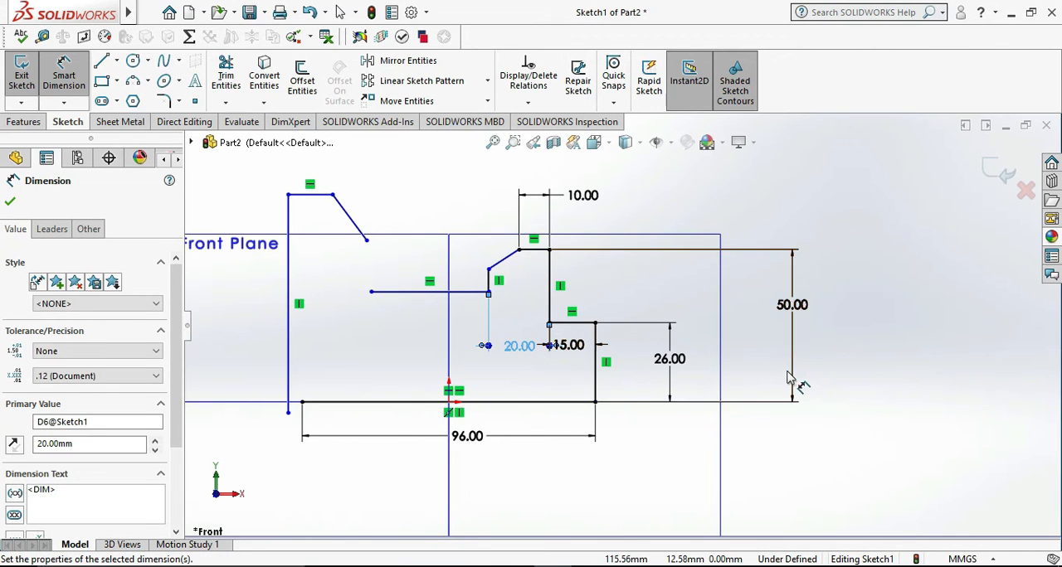
left_click(575, 479)
- Dimension the vertical distance from the right block's top edge down to its lower inner corner as 16 mm, per the bracket drawing
key("alt+Tab")
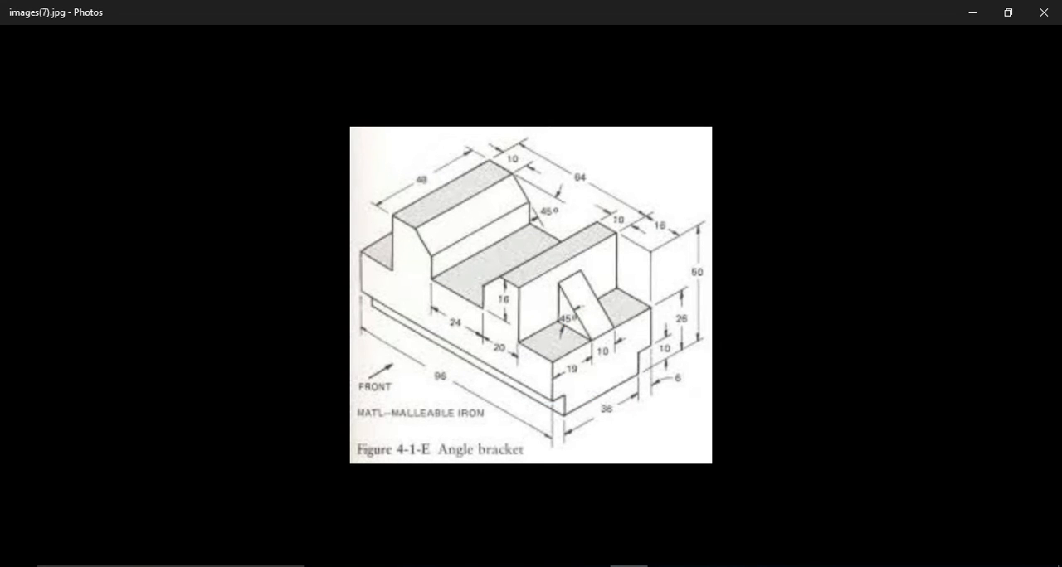
key("alt+Tab")
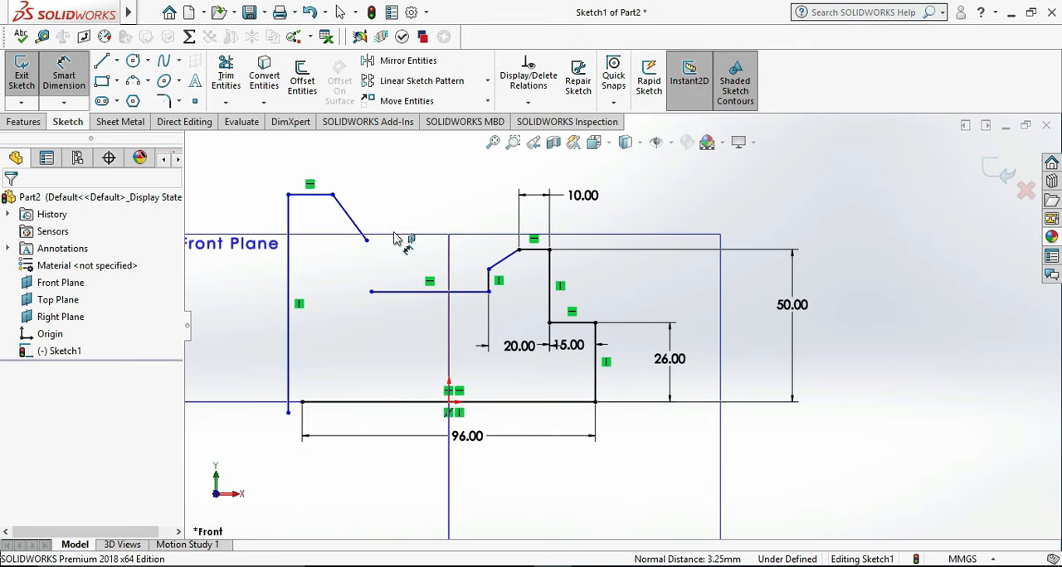
left_click(531, 251)
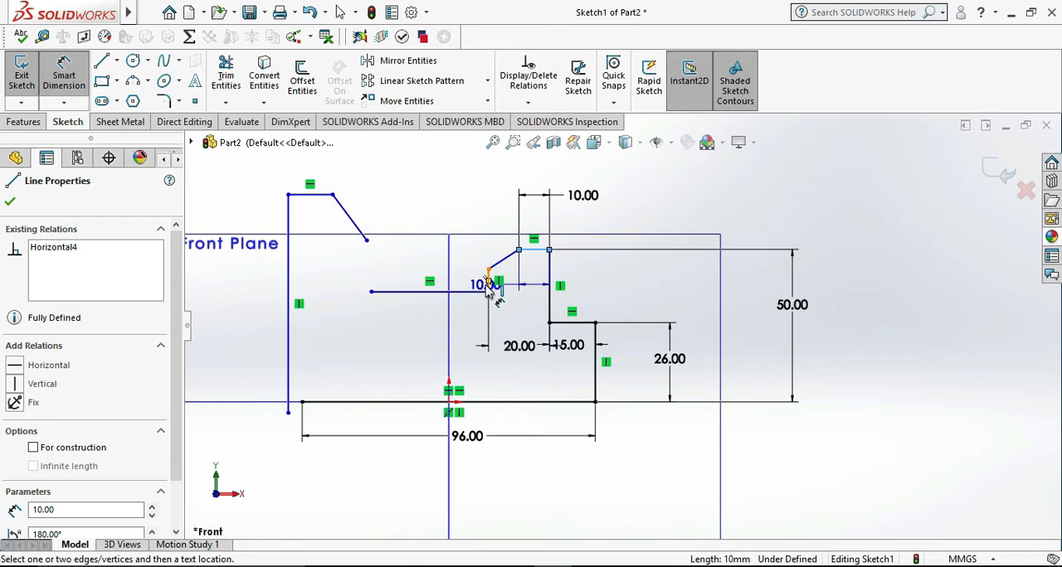
left_click(488, 292)
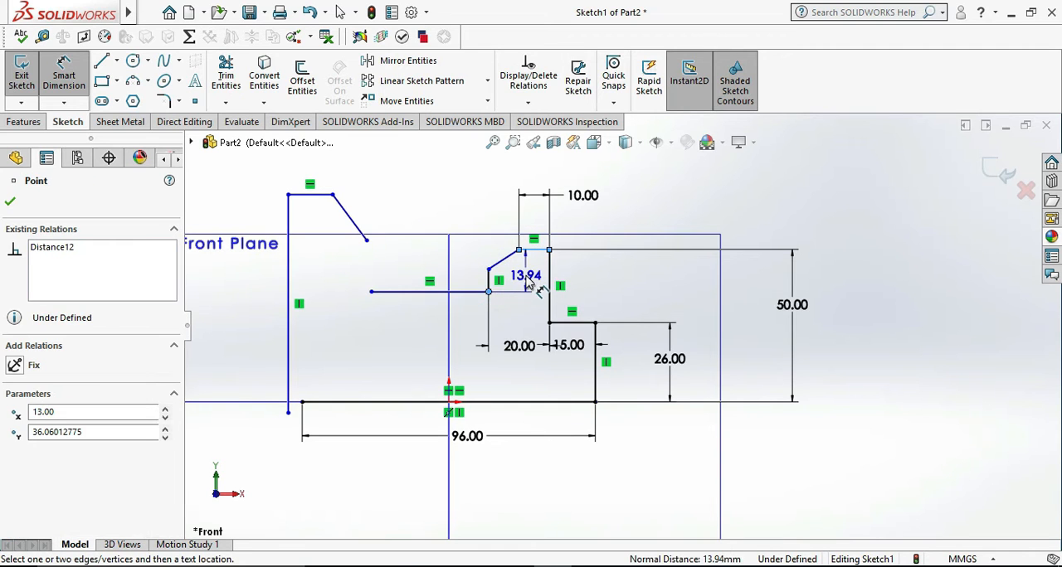
left_click(524, 279)
type("14")
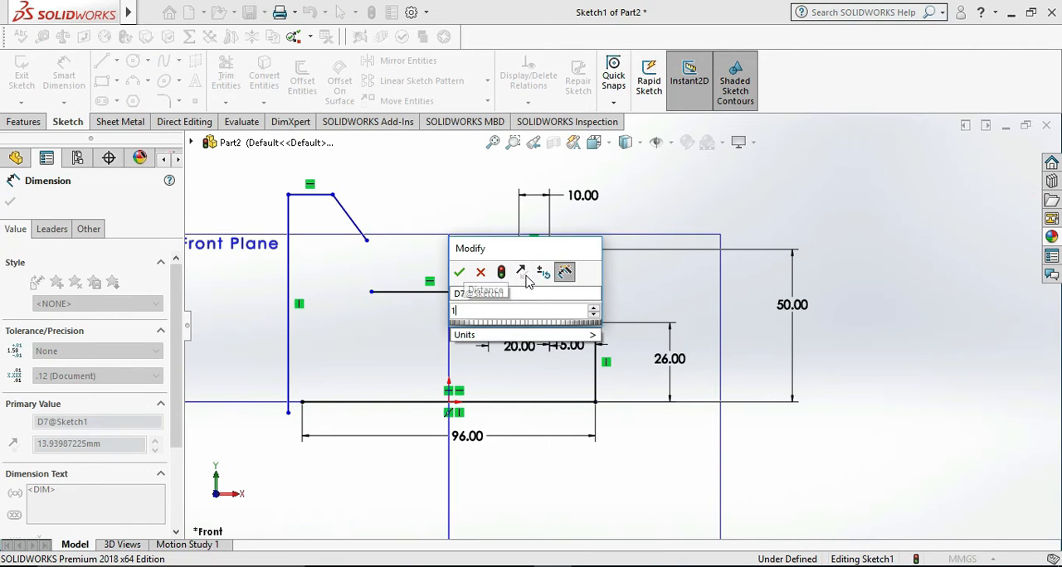
key("Return")
left_click(924, 303)
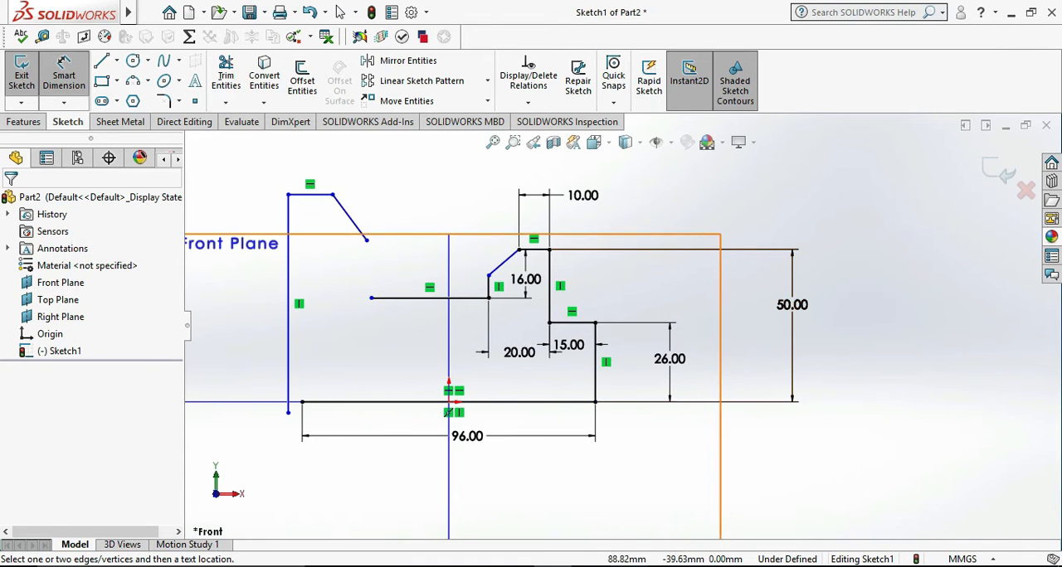
- Consult the bracket drawing and dimension the horizontal floor line of the central slot to 24 mm
key("alt+Tab")
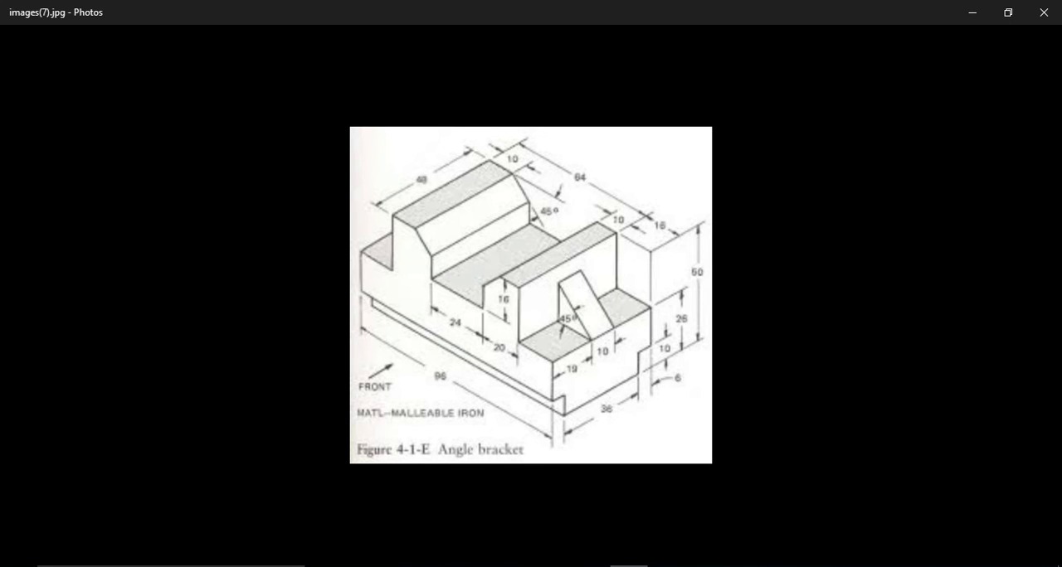
key("alt+Tab")
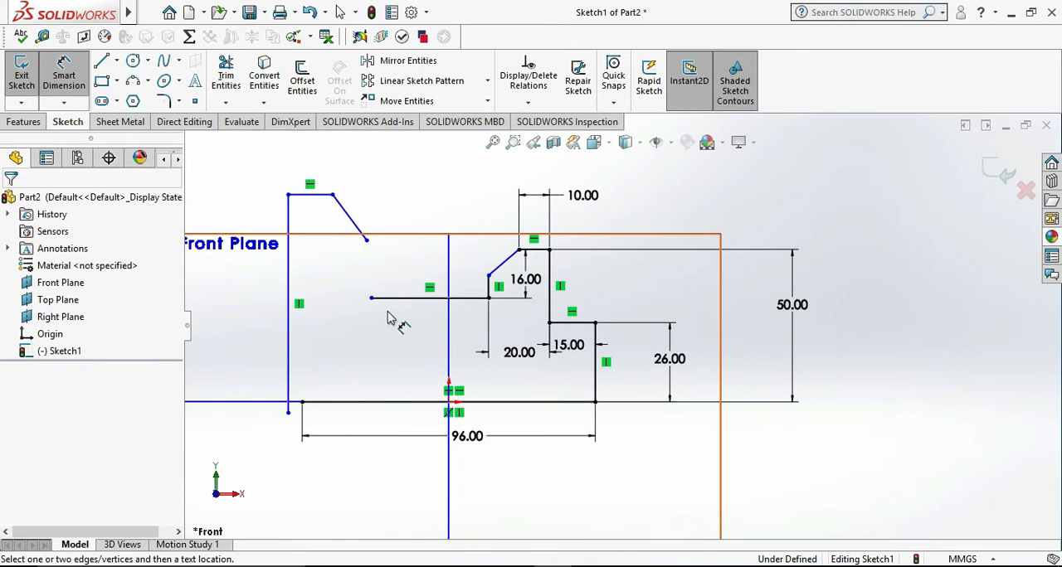
left_click(426, 300)
left_click(423, 331)
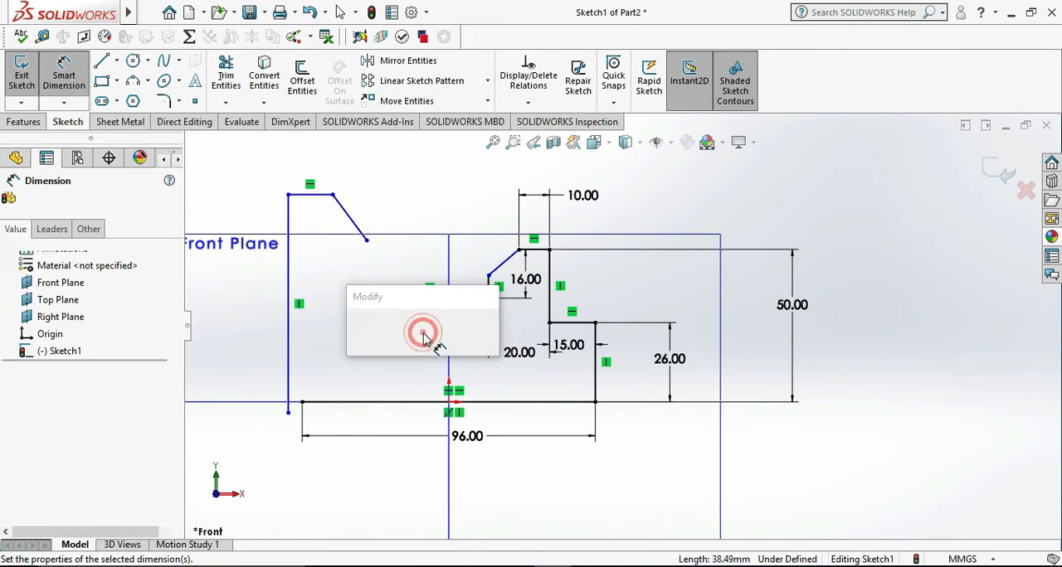
type("24")
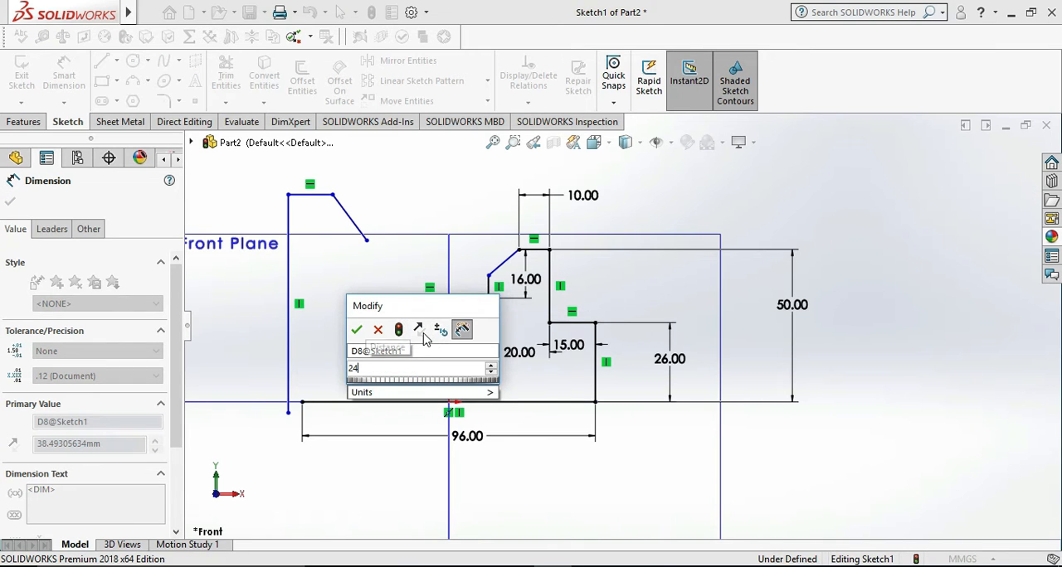
key("Return")
left_click(852, 463)
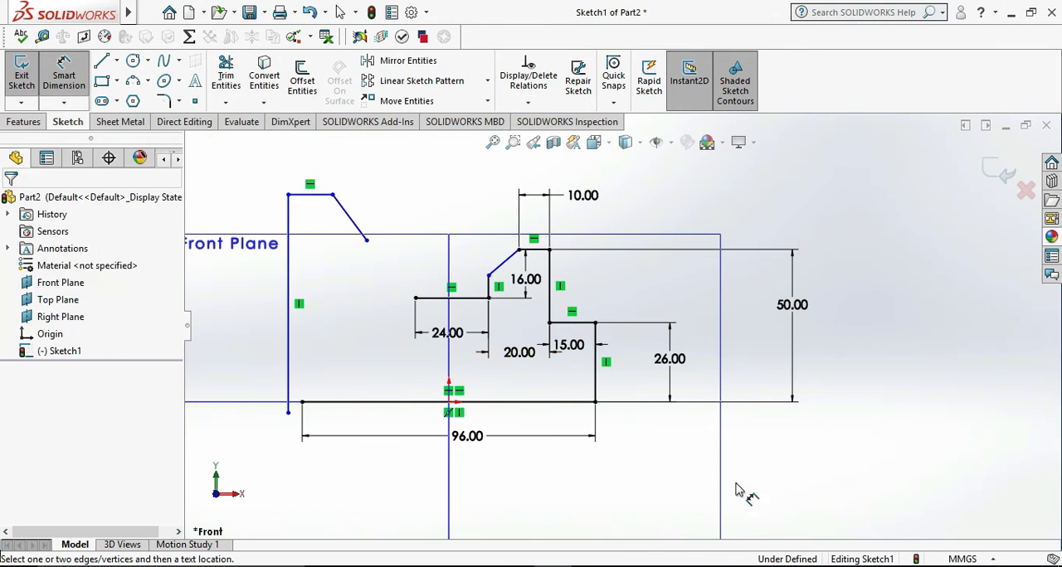
- Review the bracket drawing in Photos and dimension the left block's short top edge to 10 mm
key("alt+Tab")
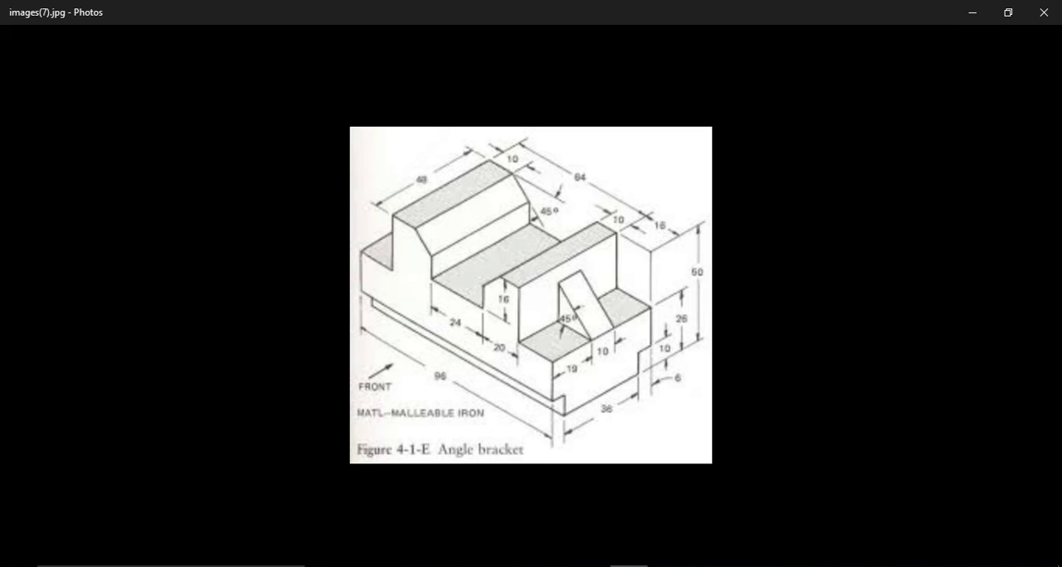
left_click(695, 566)
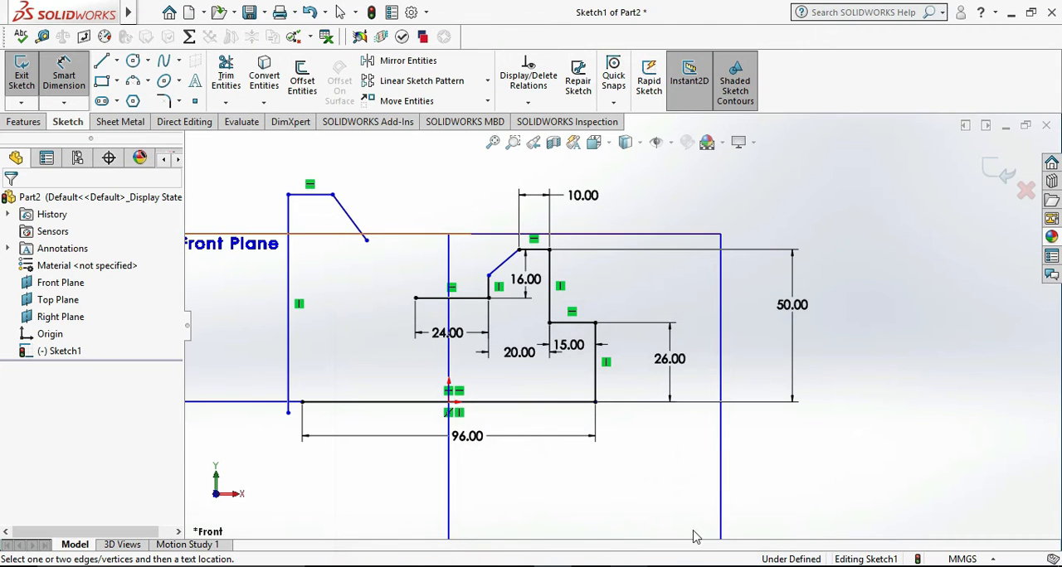
left_click(629, 563)
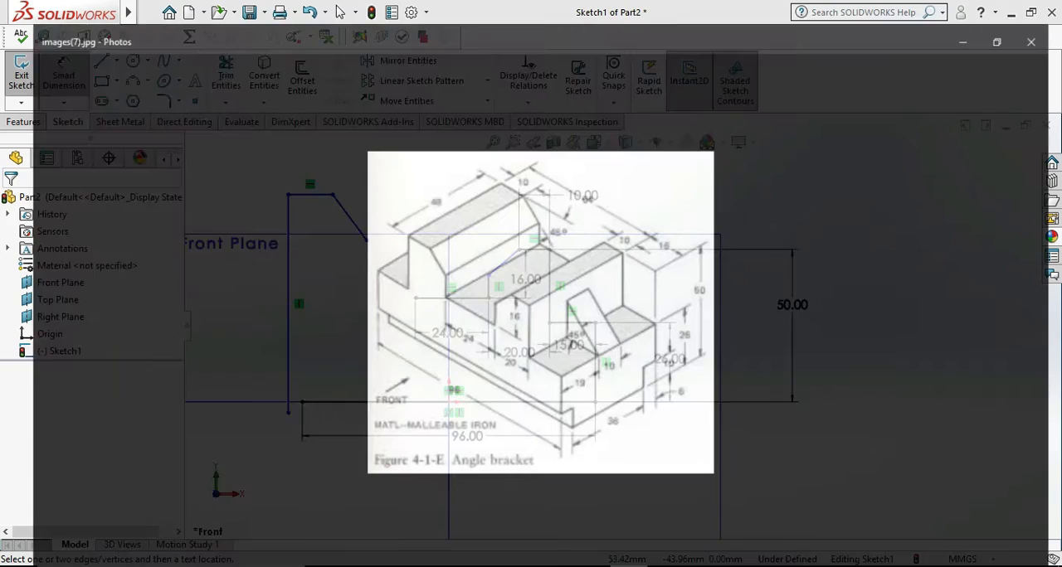
left_click(695, 566)
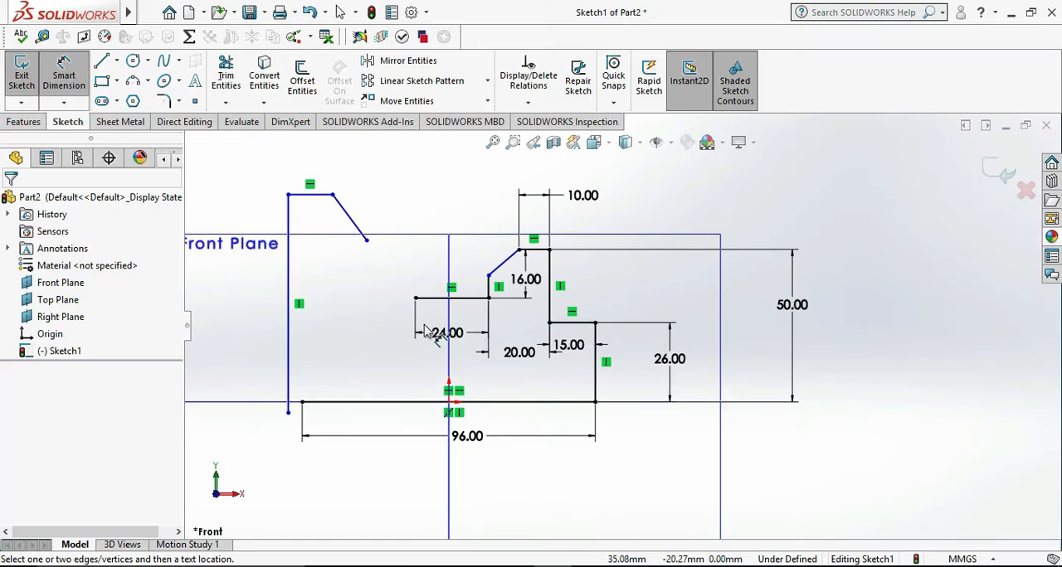
left_click(320, 202)
left_click(320, 208)
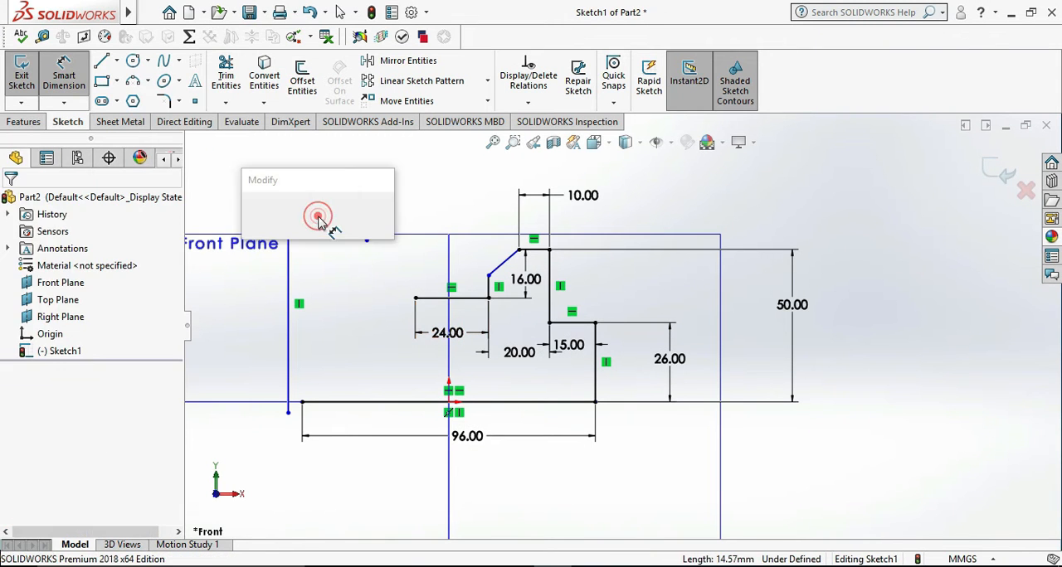
type("10")
key("Return")
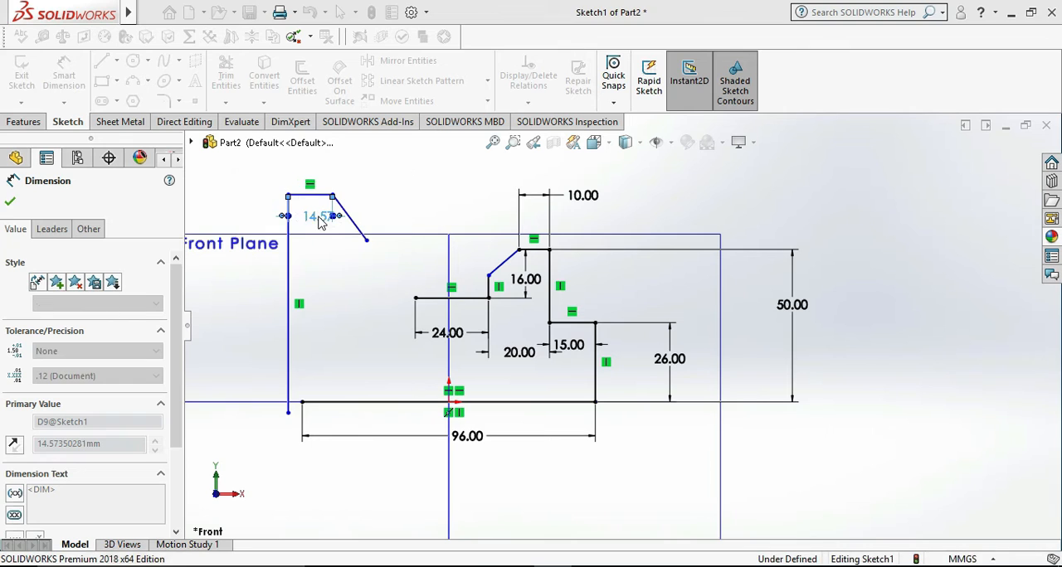
left_click(754, 196)
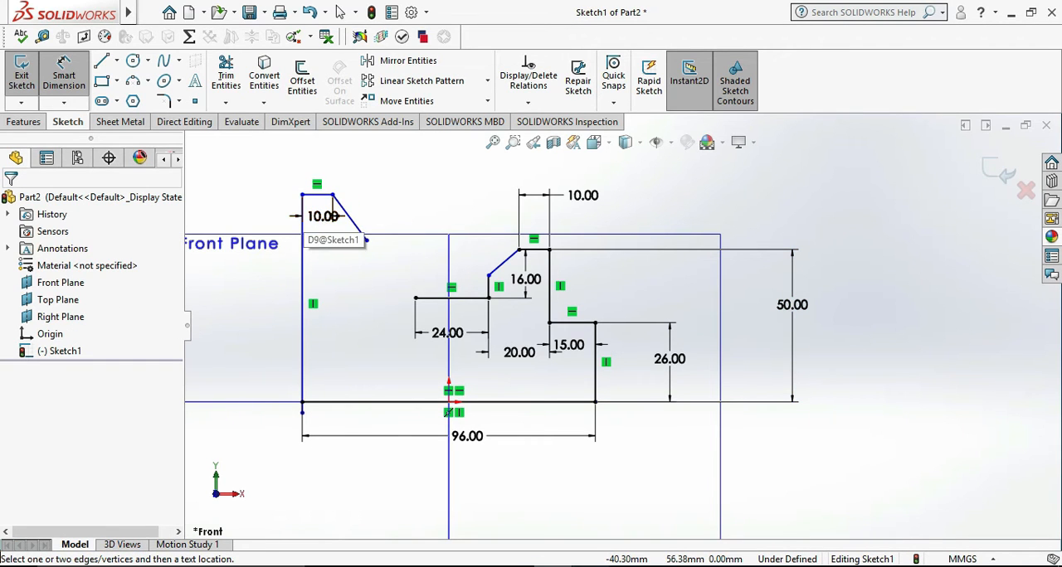
- Compare the sketch with the bracket drawing and delete the long vertical line below the left block's top edge
key("alt+Tab")
key("alt+Tab")
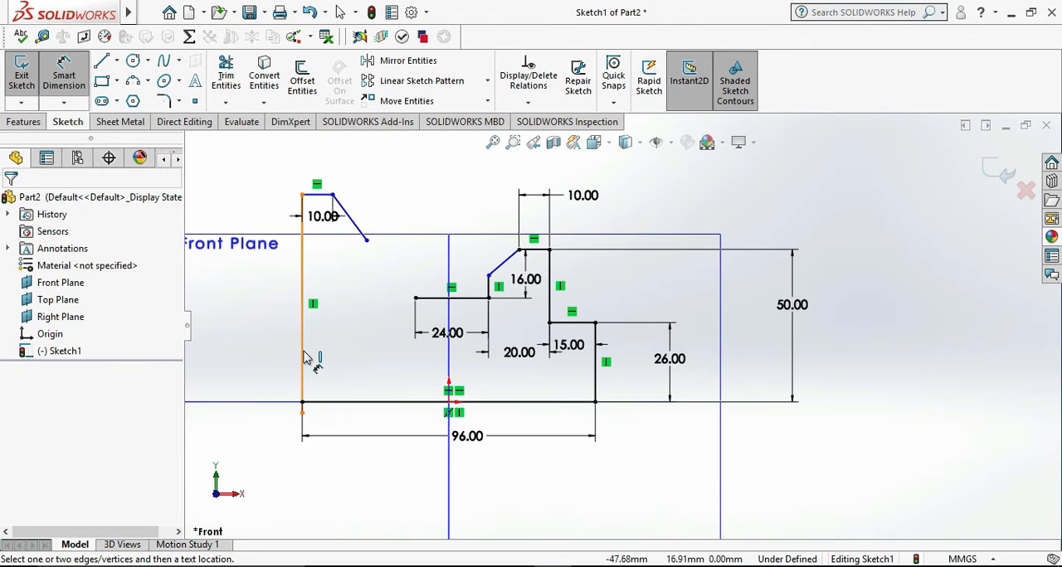
key("Escape")
left_click(304, 357)
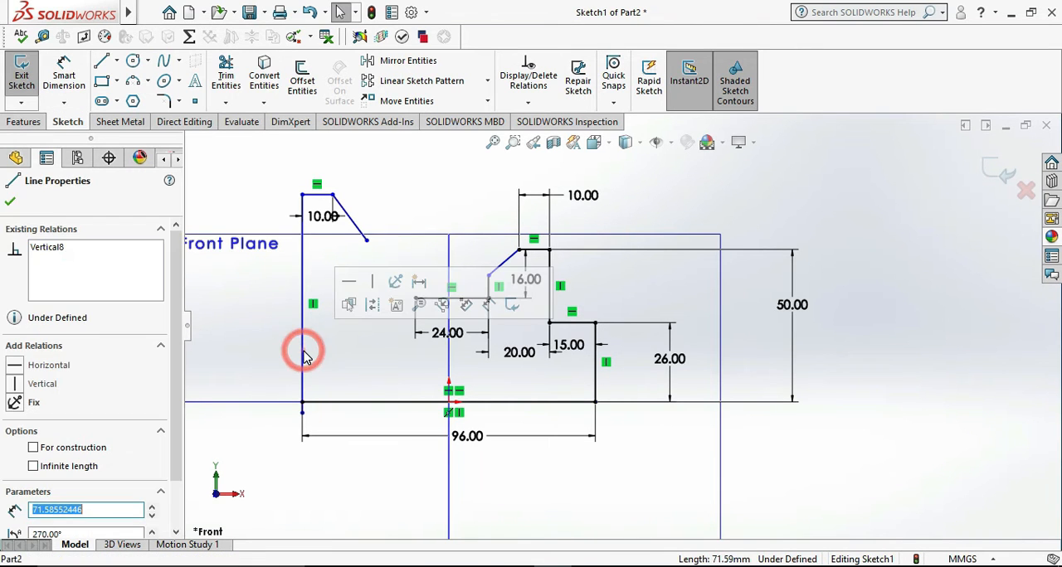
key("Delete")
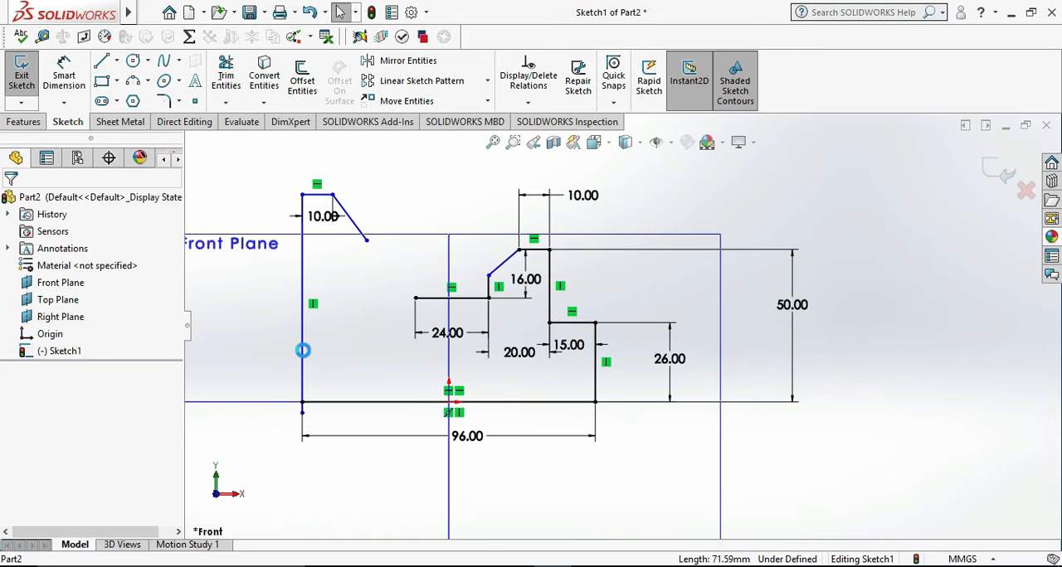
- Dimension the horizontal distance from the left end of the left block's top edge to the right block's right vertical edge as 64 mm
left_click(59, 68)
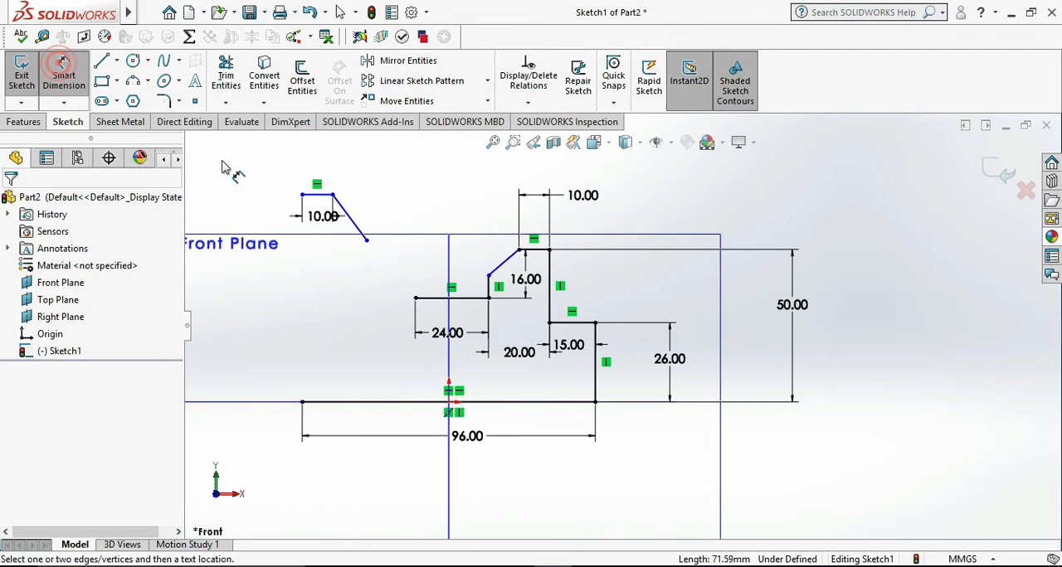
left_click(302, 195)
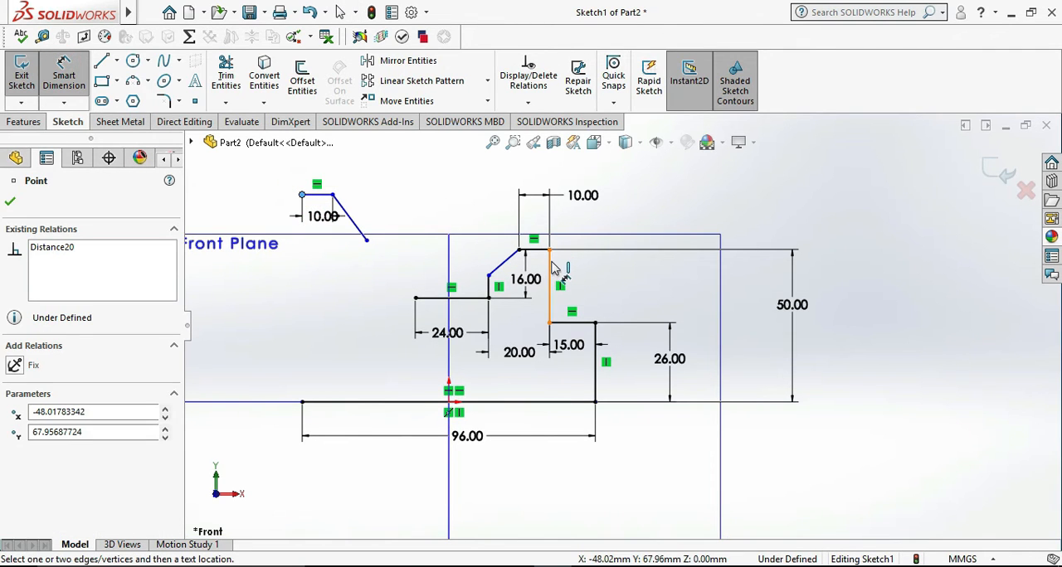
left_click(549, 272)
left_click(457, 160)
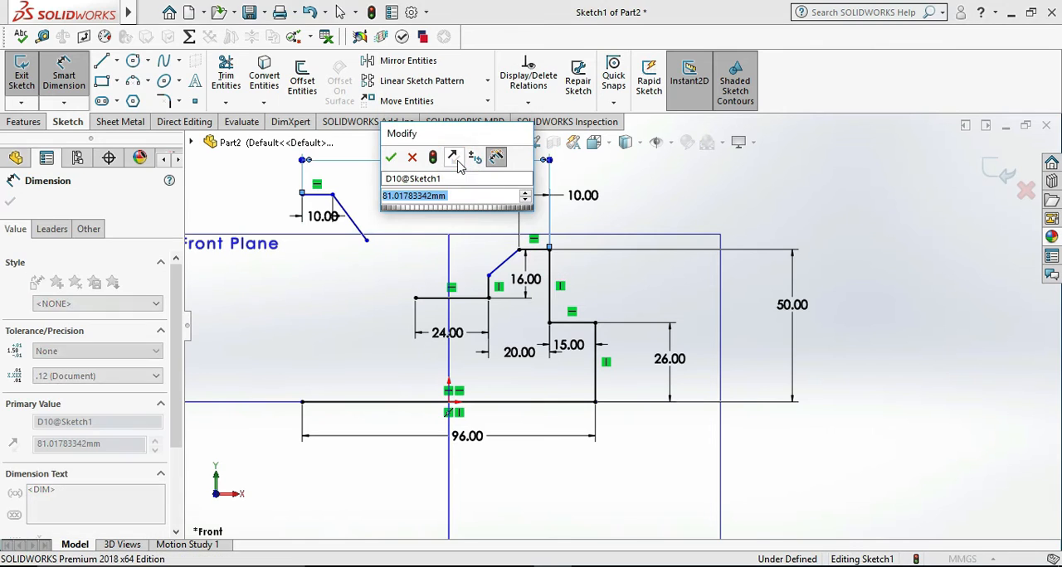
type("64")
key("Return")
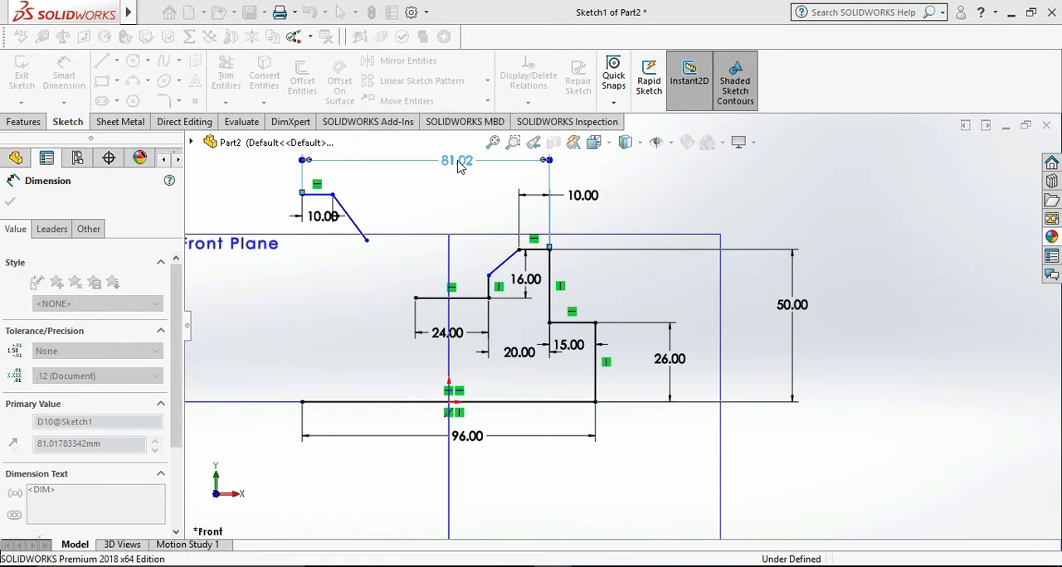
- Consult the bracket drawing in Photos, then draw the left outline from the base line through a ledge about 17 mm wide to the left block's top edge
left_click(871, 224)
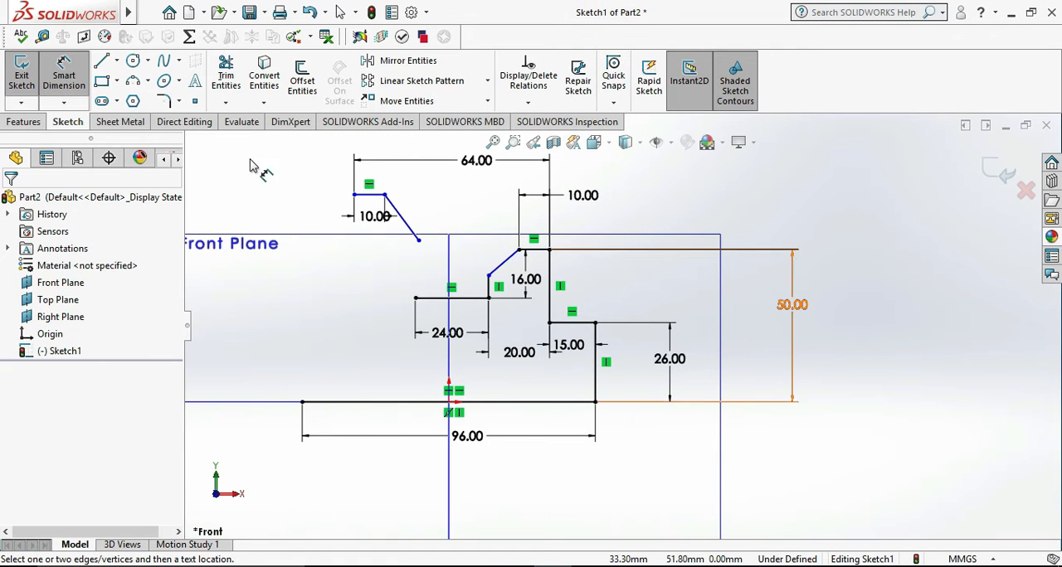
left_click(103, 63)
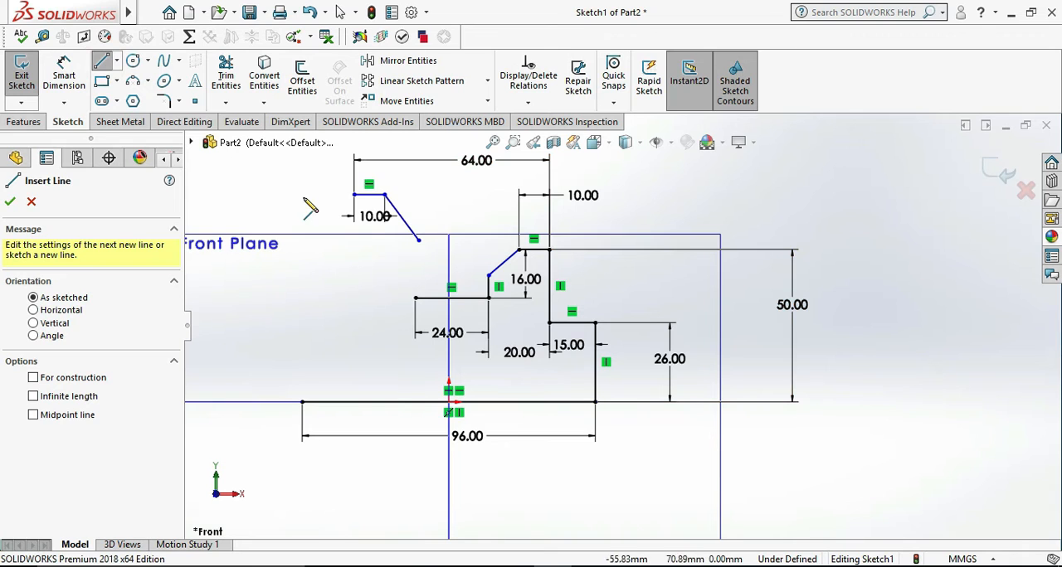
key("alt+Tab")
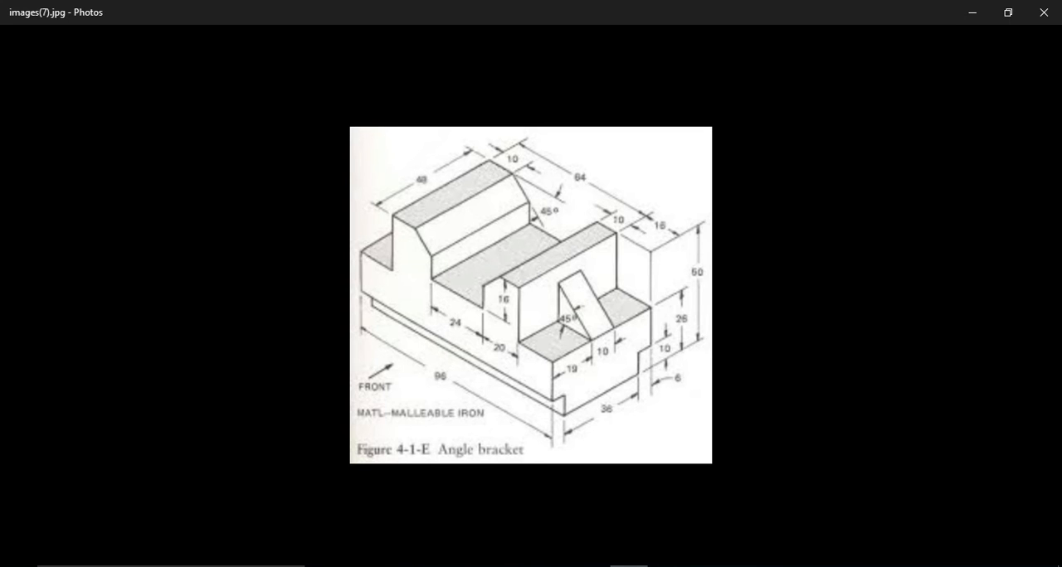
key("alt+Tab")
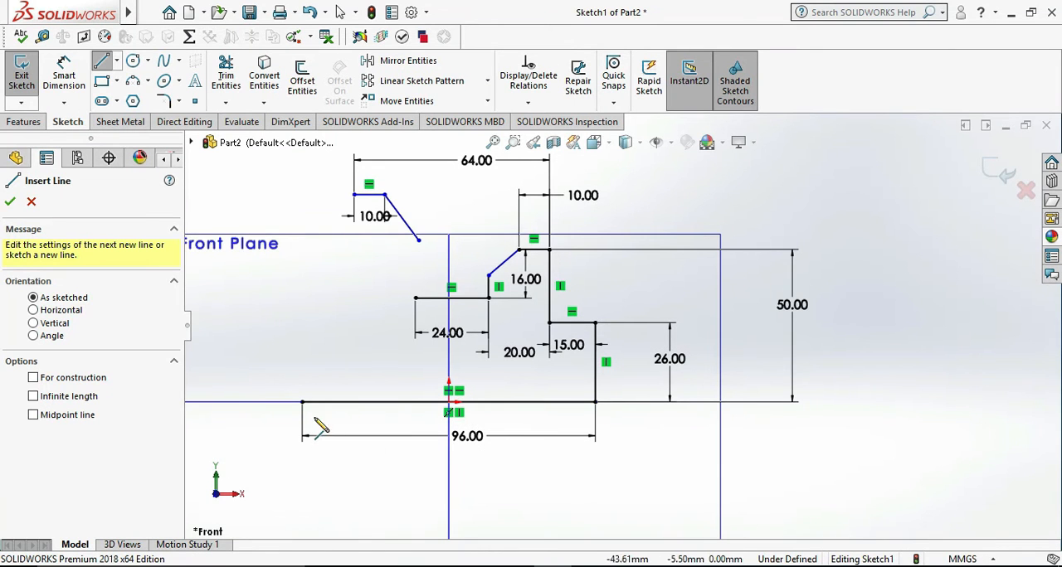
left_click(302, 402)
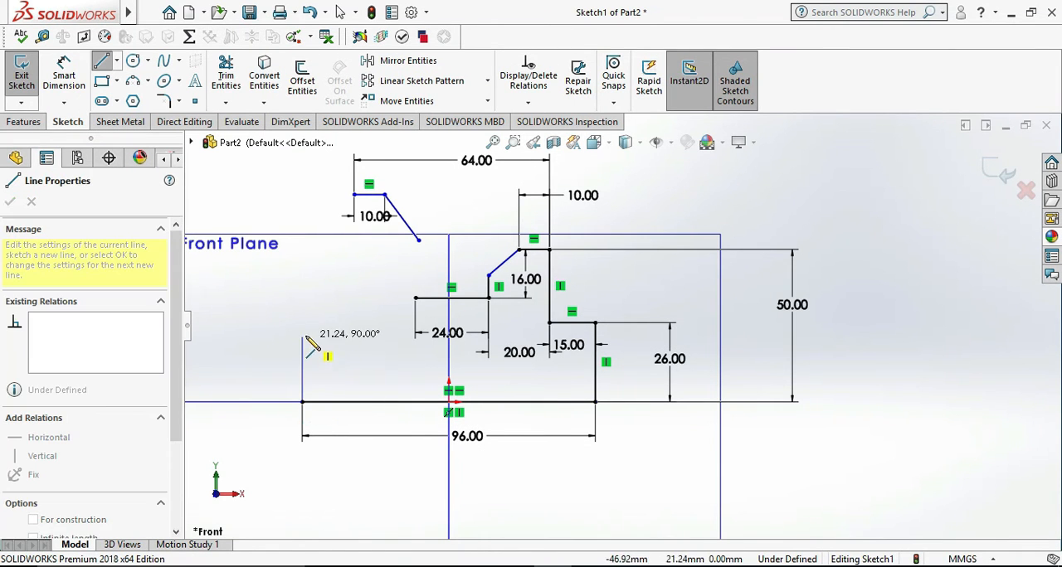
left_click(302, 324)
left_click(354, 322)
left_click(354, 194)
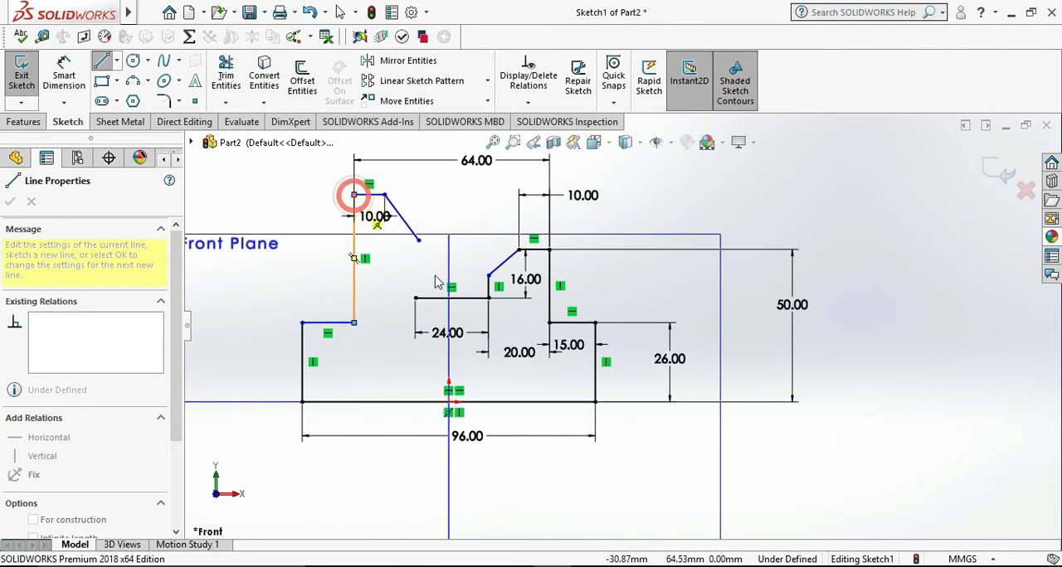
key("Escape")
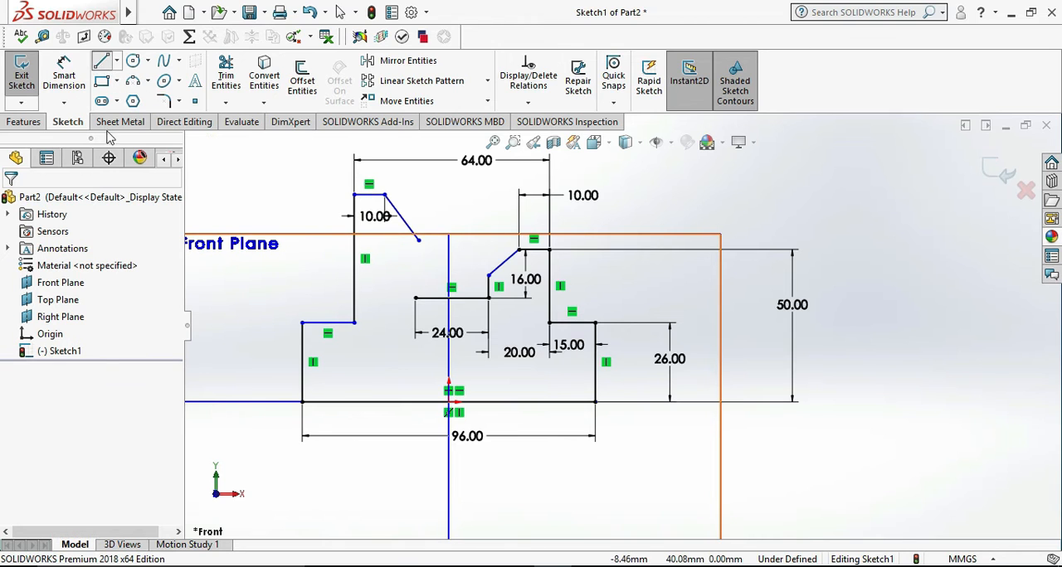
- Check the bracket drawing in Photos and dimension the angle between the left block's top edge and its sloping line as 45°
left_click(64, 77)
scroll(406, 215, "down", 2)
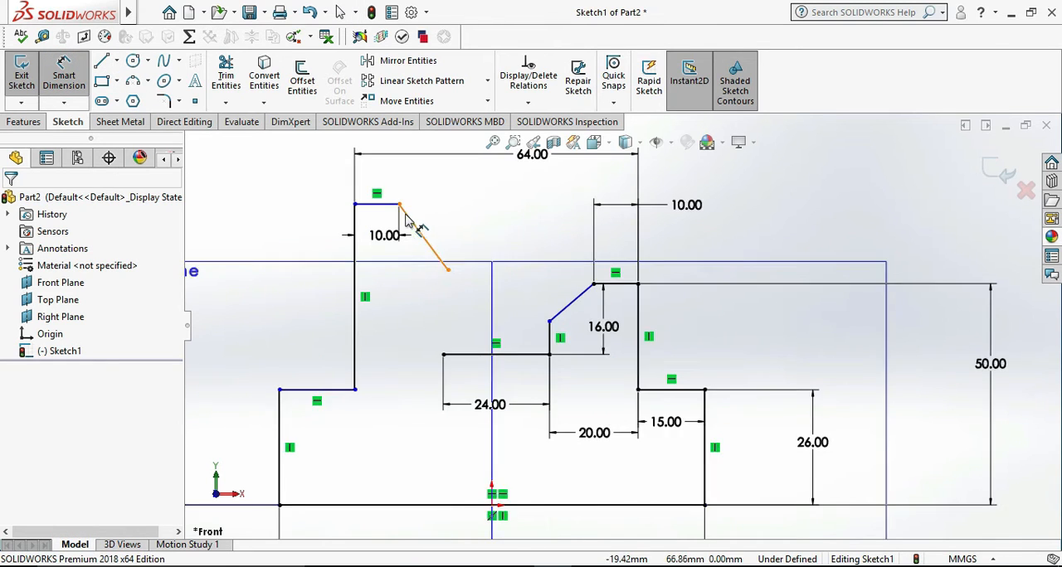
scroll(407, 215, "down", 2)
key("alt+Tab")
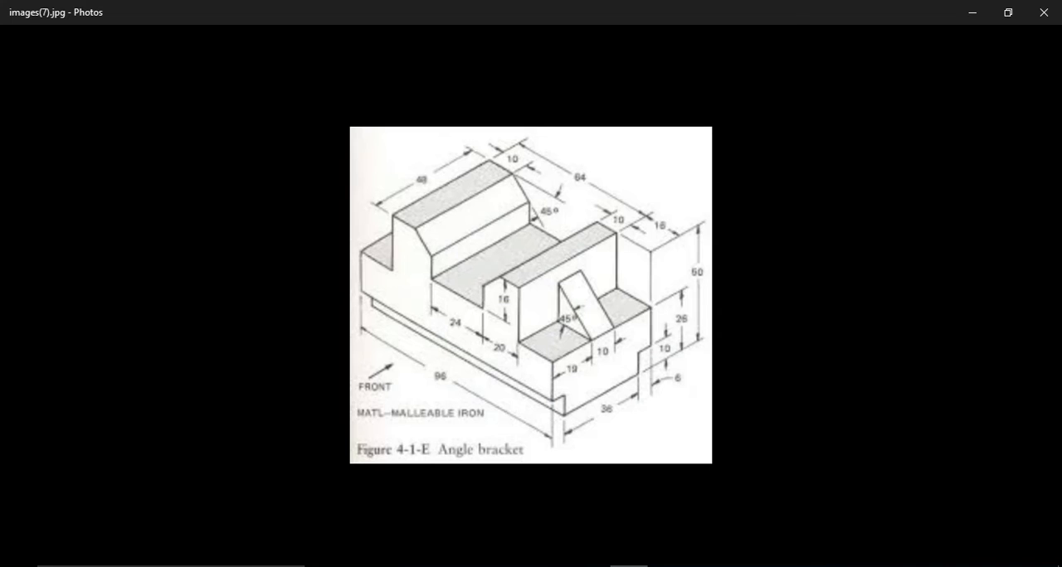
key("alt+Tab")
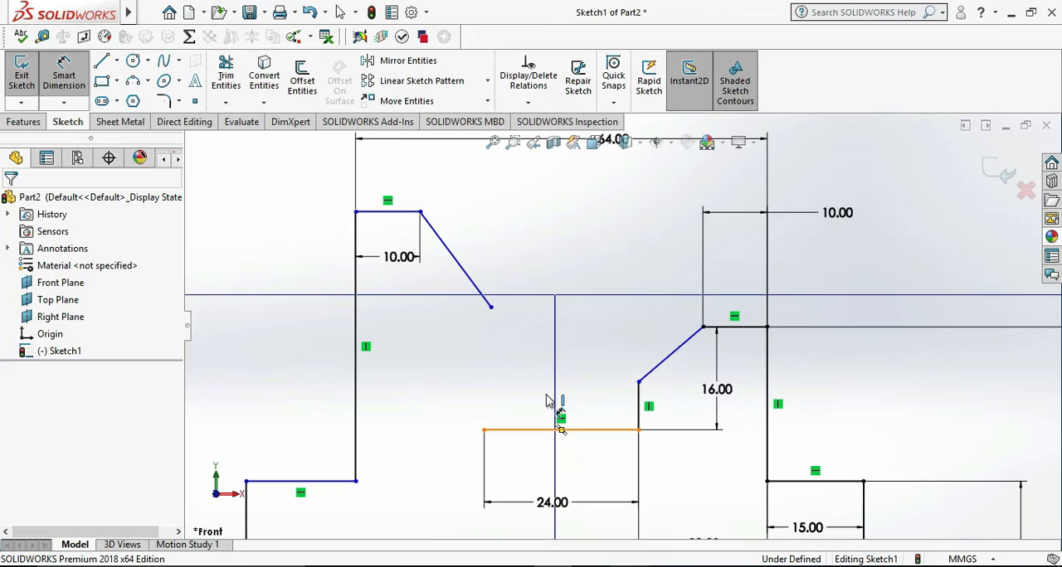
left_click(441, 240)
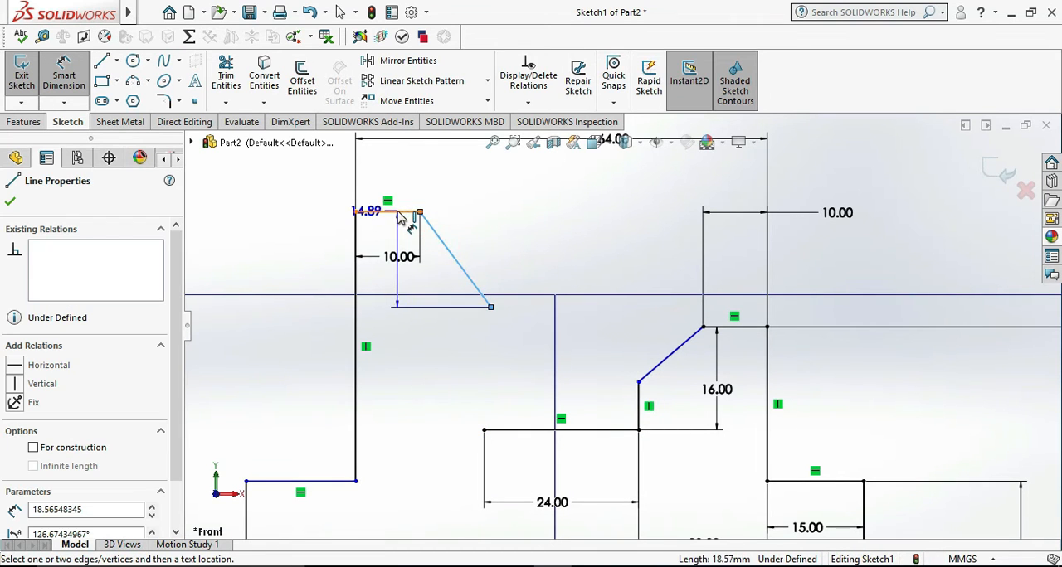
left_click(388, 211)
left_click(475, 239)
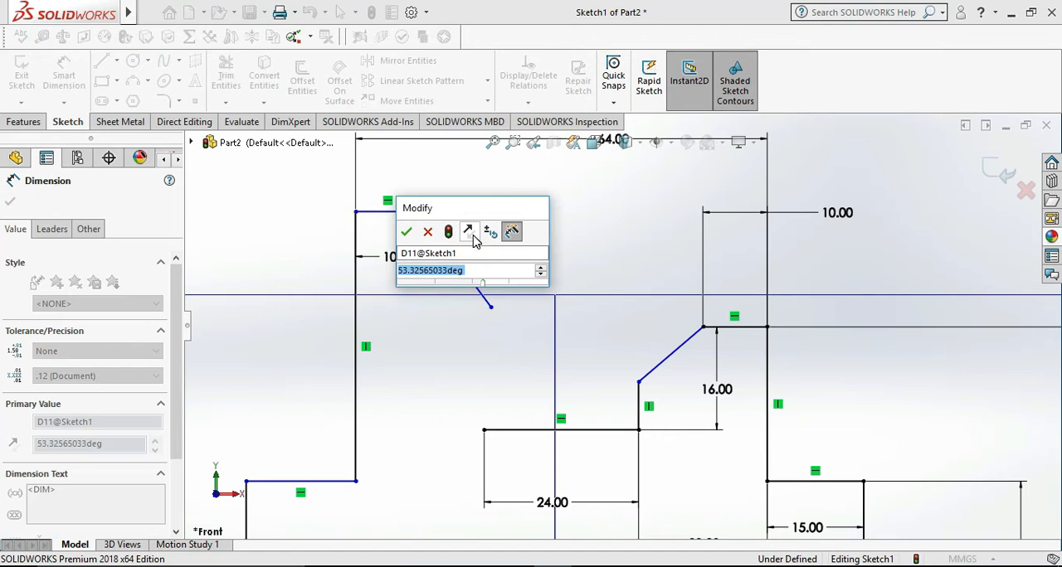
type("45")
key("Return")
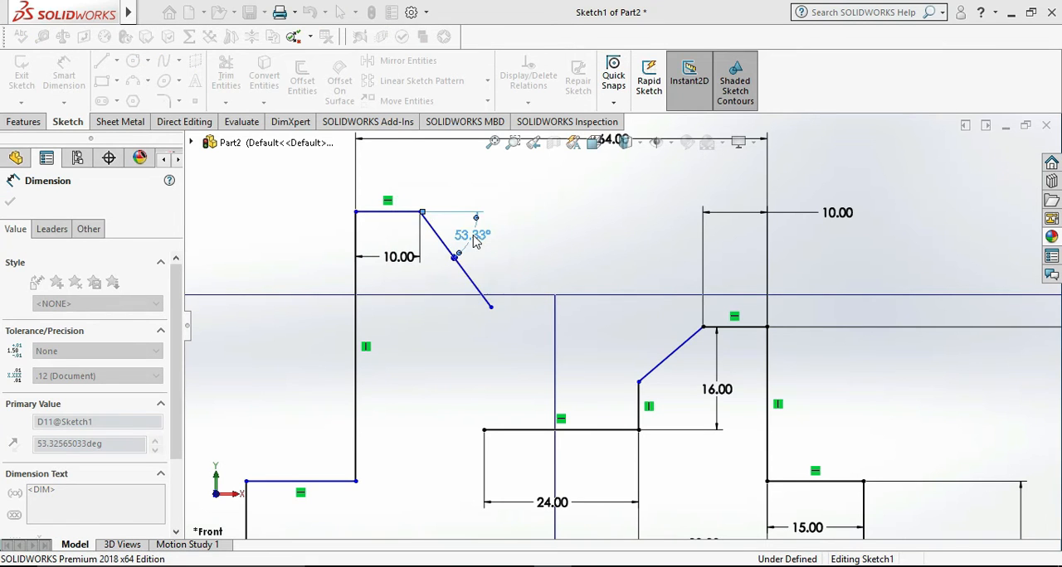
left_click(272, 208)
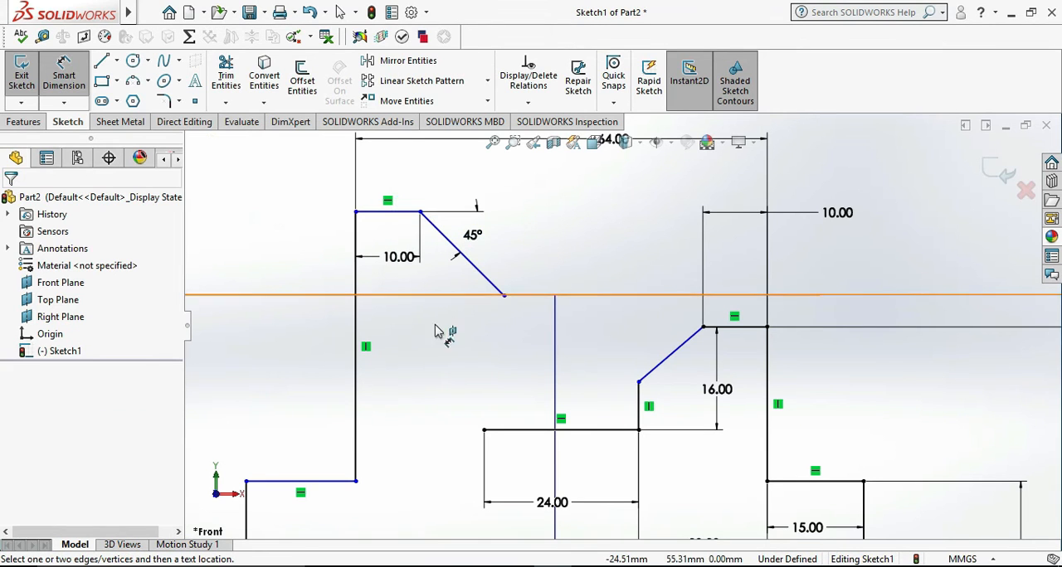
- Draw a vertical line about 34 mm long from the slot floor's left end up to the height of the left block's top edge
scroll(438, 326, "up", 3)
scroll(581, 339, "down", 2)
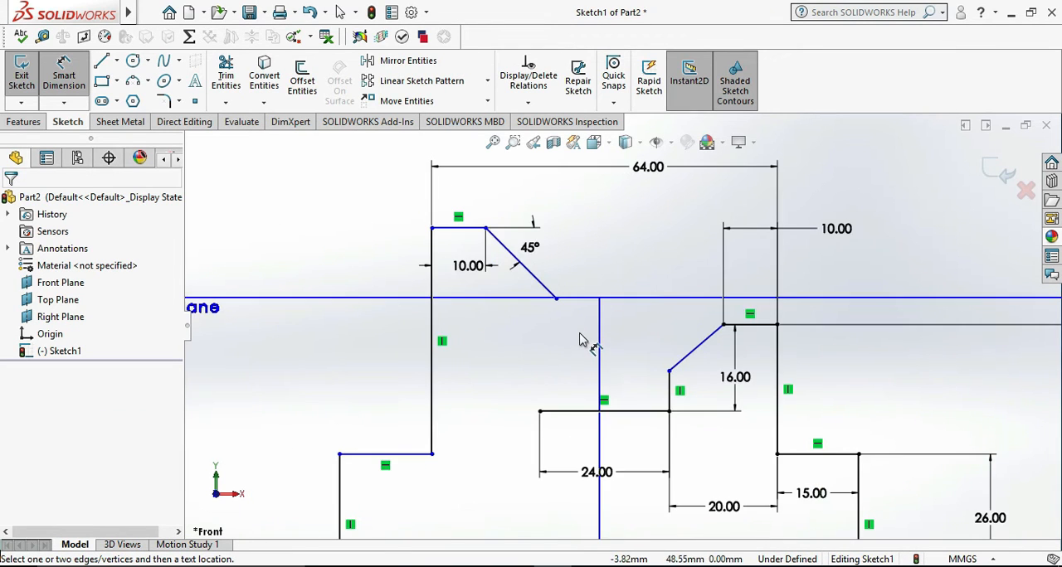
left_click(101, 61)
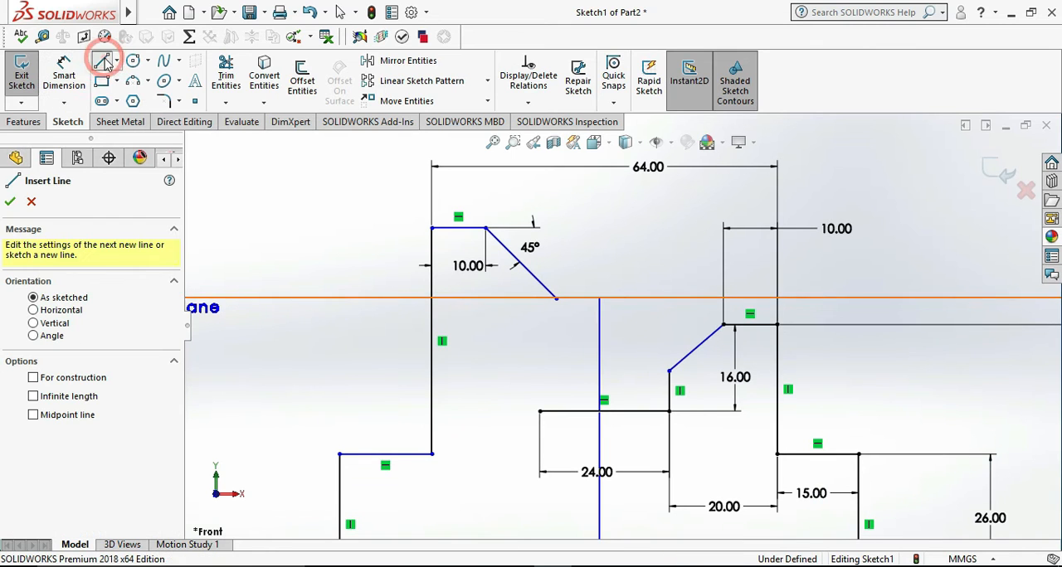
left_click(540, 411)
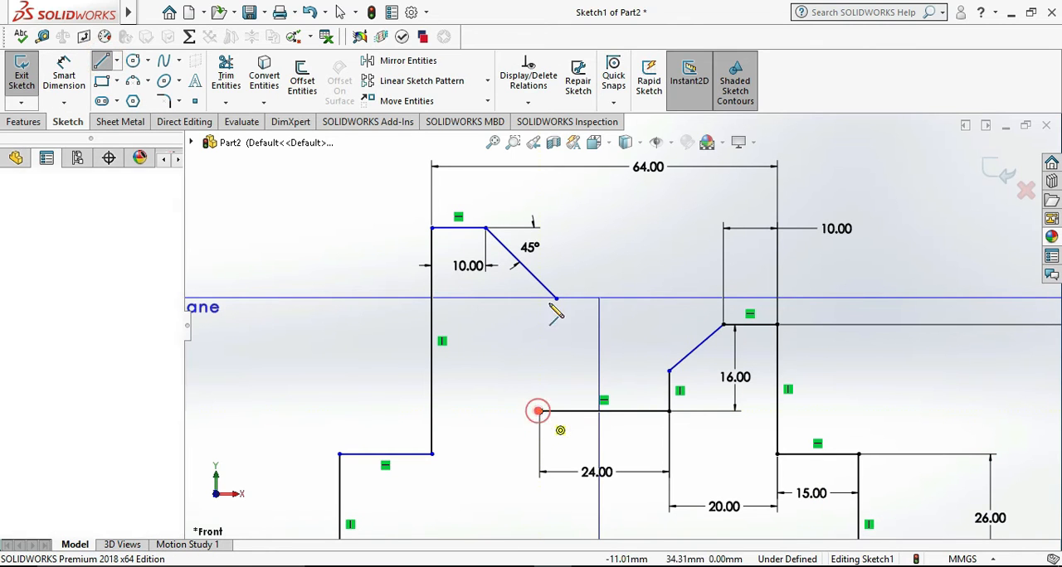
left_click(540, 227)
key("Escape")
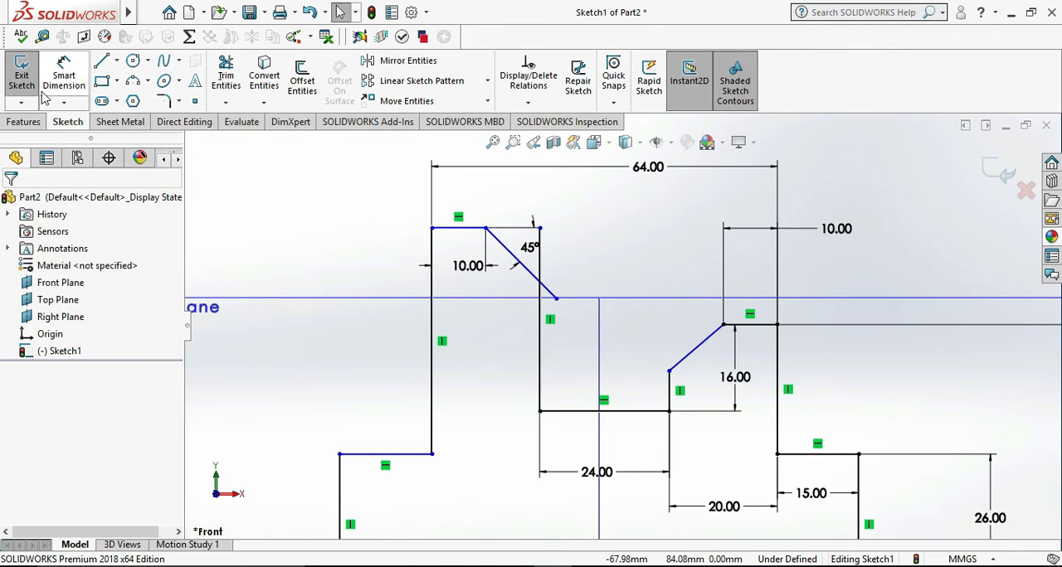
- Trim the excess ends of the sloping line and the slot's left wall beyond their intersection
left_click(226, 74)
mouse_move(531, 248)
left_mouse_down()
mouse_move(553, 275)
mouse_move(548, 300)
left_mouse_up()
key("Escape")
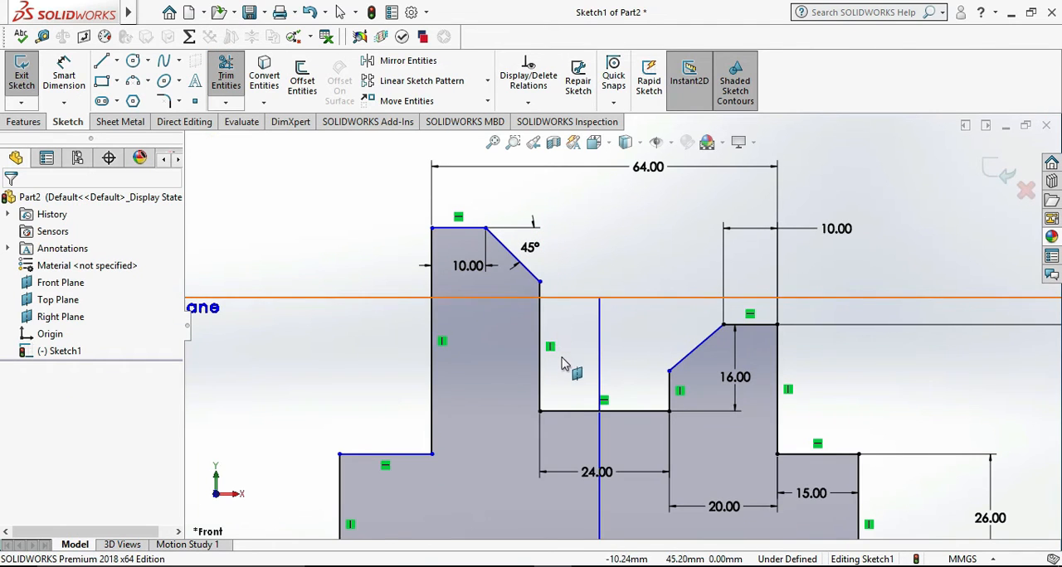
scroll(572, 373, "up", 5)
- Try to dimension the length of the left ledge's horizontal edge
left_click(64, 75)
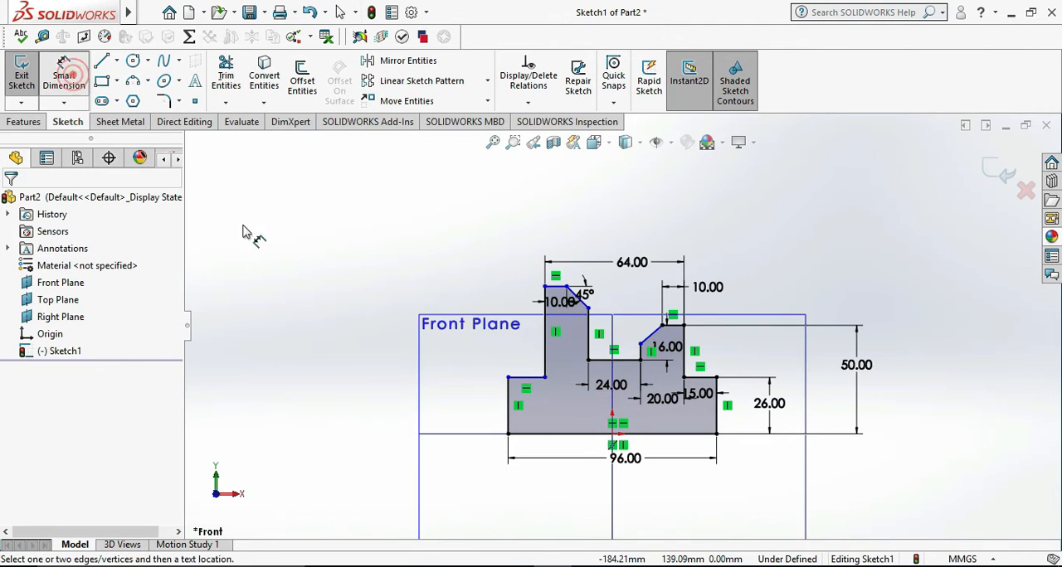
left_click(527, 380)
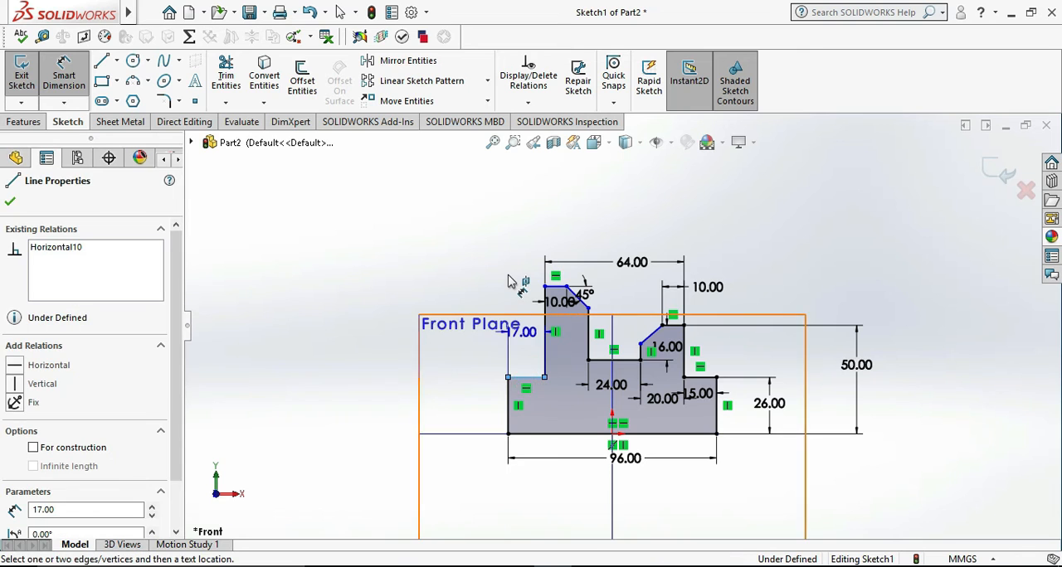
left_click(516, 280)
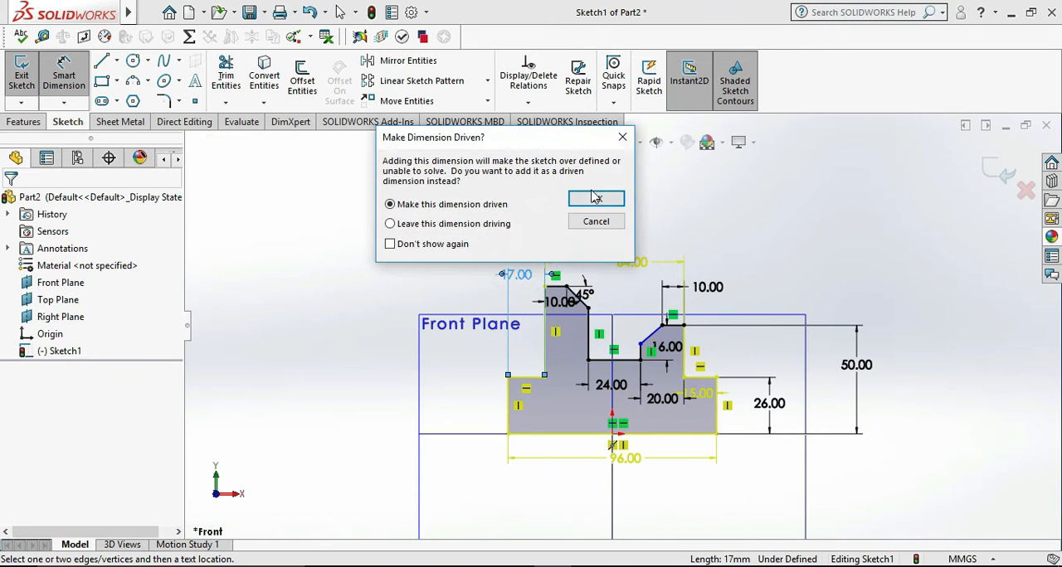
left_click(624, 143)
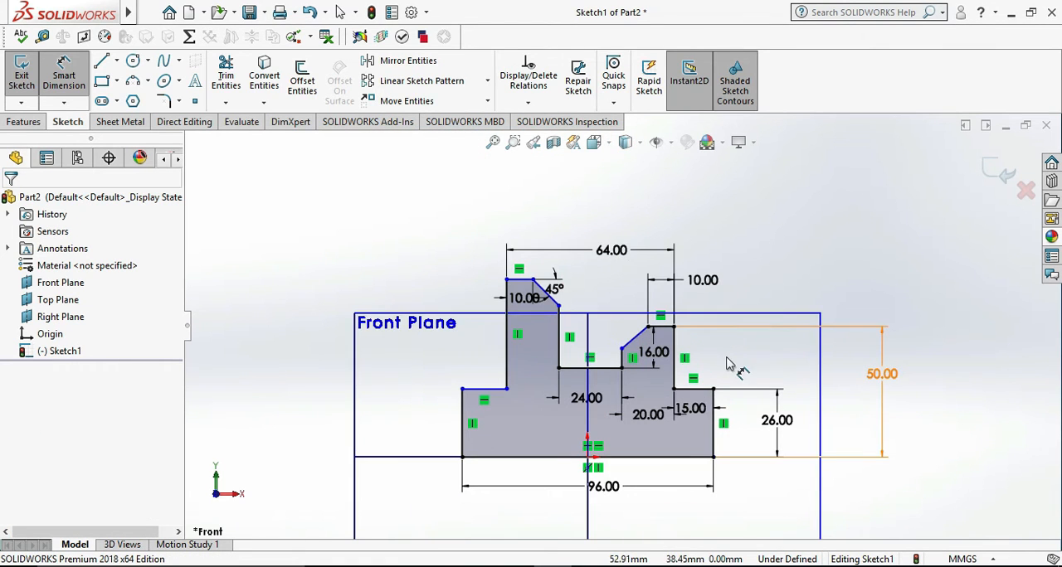
- Reposition the left block's 10 mm dimension above the 64 mm dimension, with its text outside the extension lines
left_click(521, 280)
left_click(524, 226)
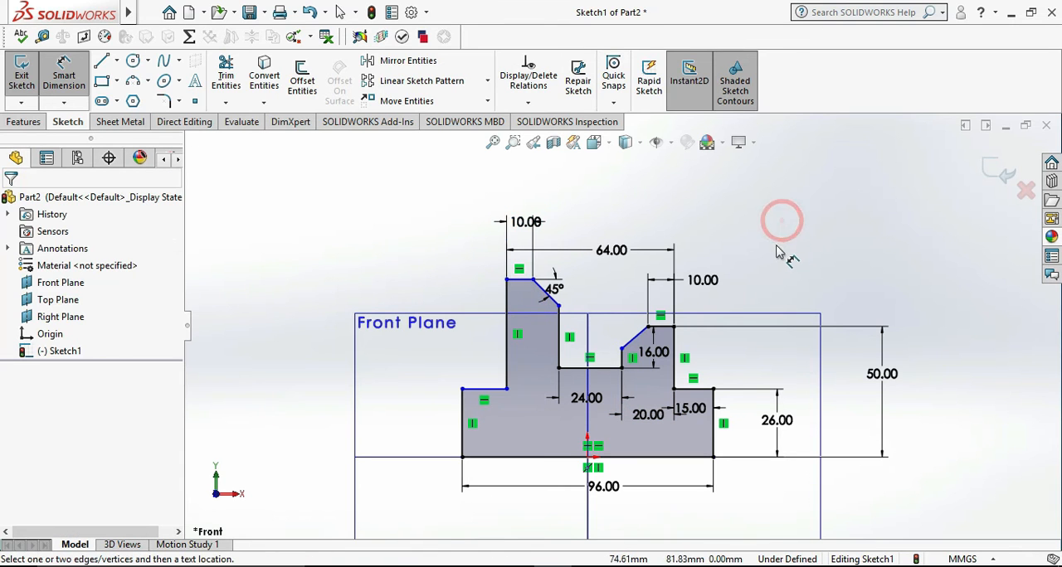
left_click_drag(542, 218, 578, 216)
left_click(806, 237)
- Check the bracket drawing in Photos, exit the sketch and extrude the profile as a boss to a blind depth greater than 40 mm
left_click(628, 566)
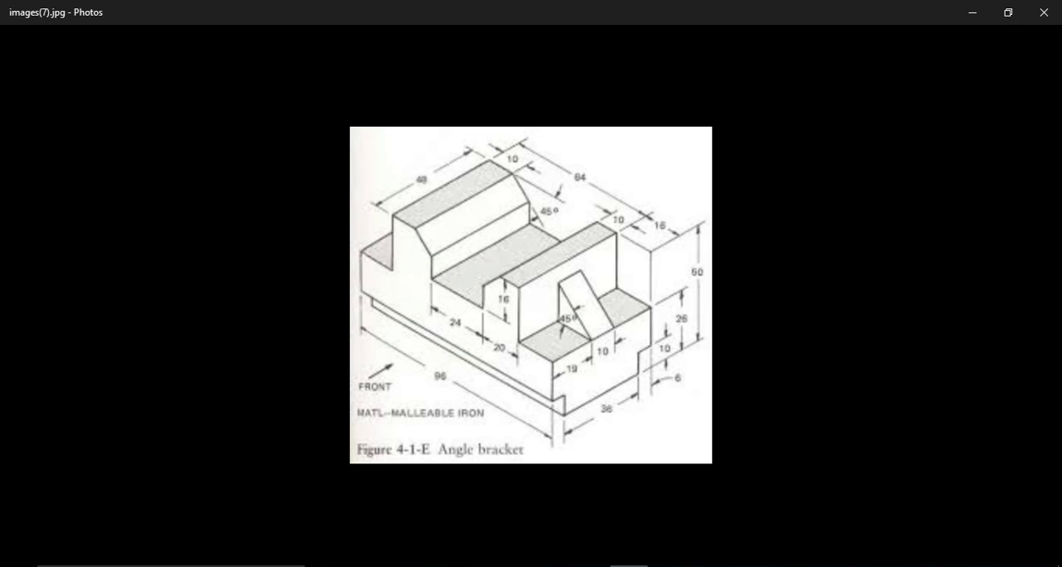
left_click(628, 566)
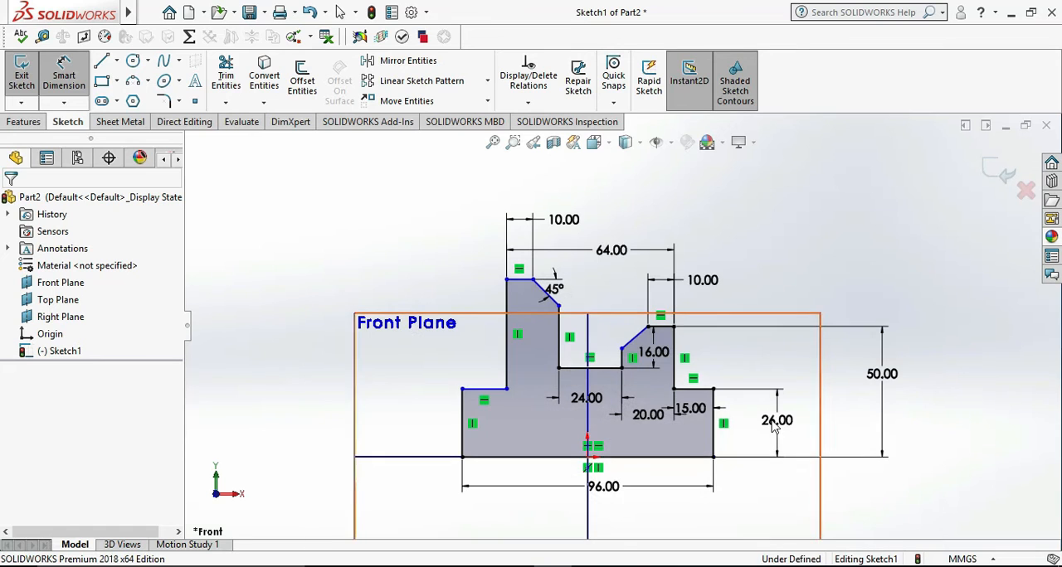
left_click(22, 70)
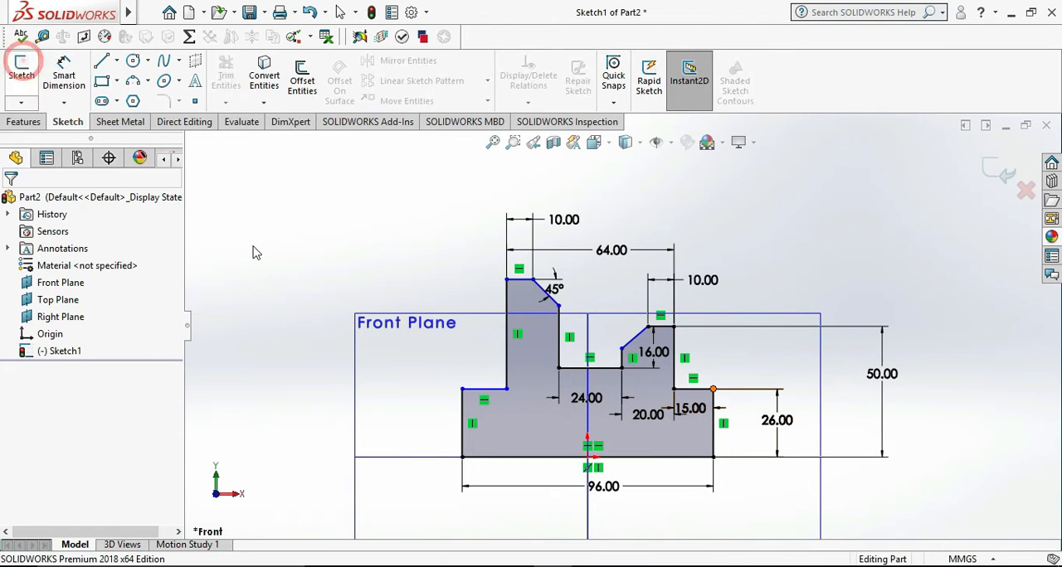
left_click(28, 74)
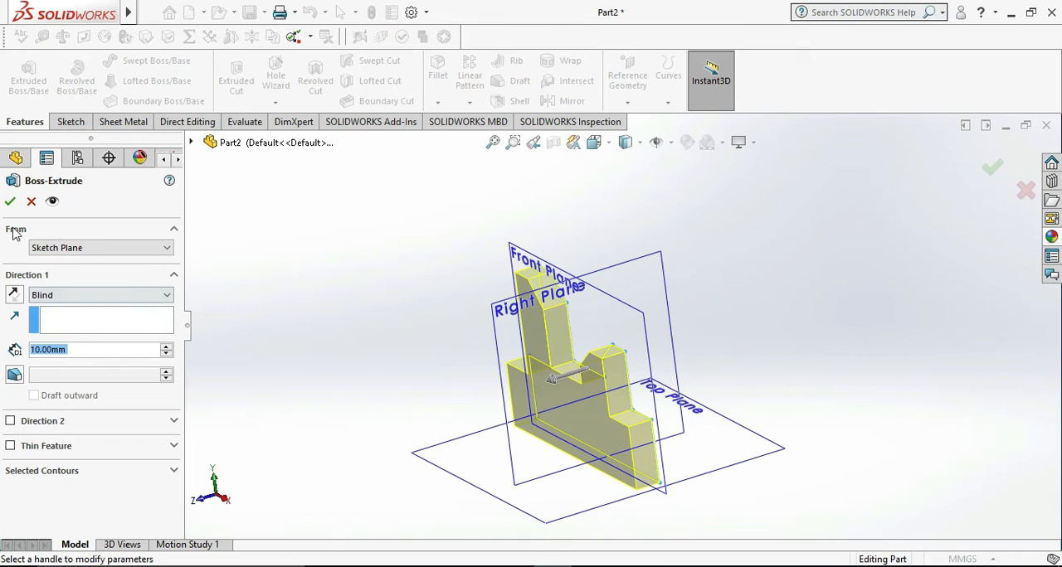
left_click(166, 347)
left_click(167, 348)
left_click(166, 348)
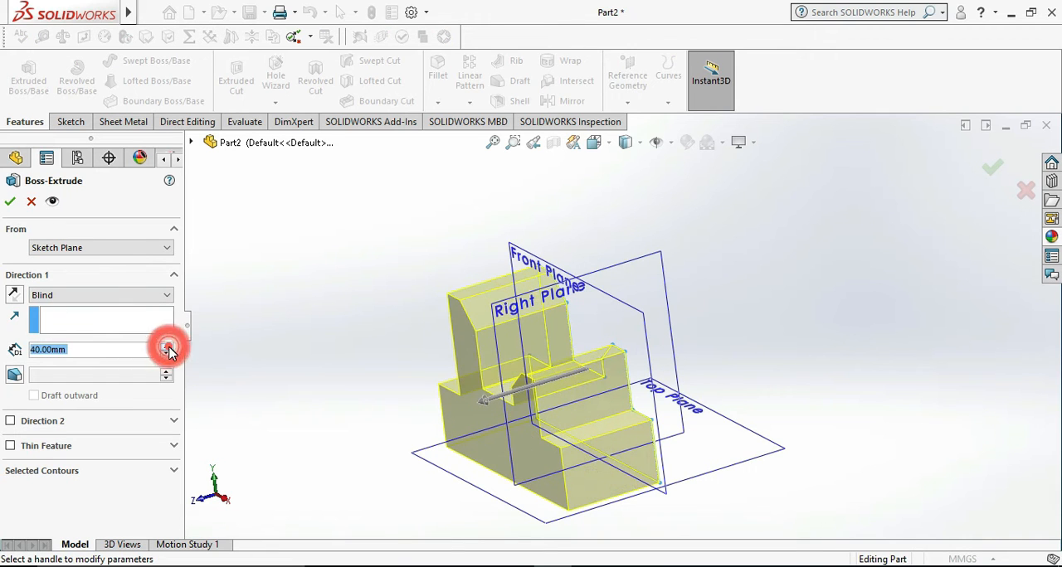
left_click(167, 348)
left_click(12, 202)
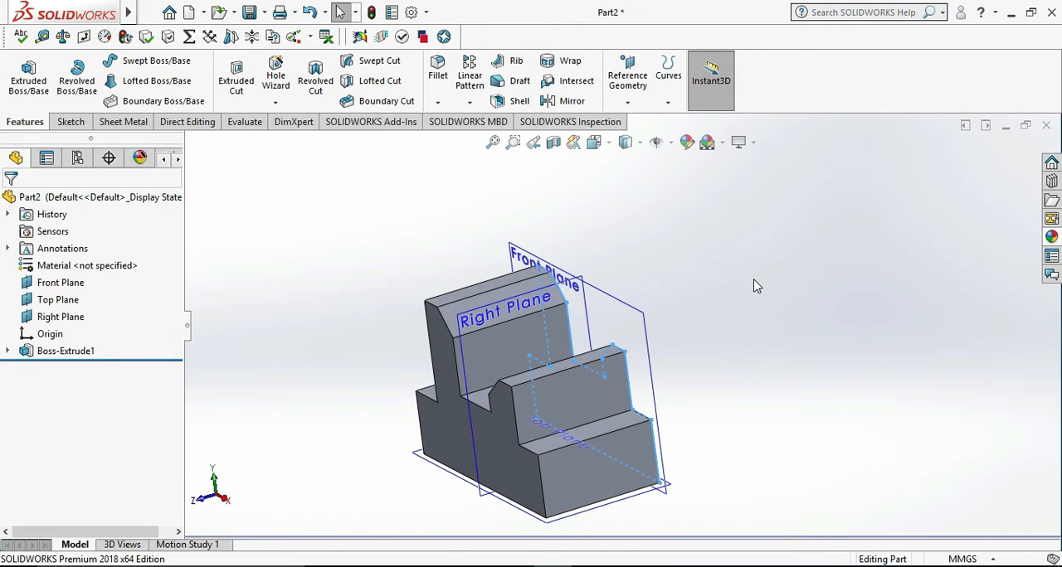
- Compare the extruded body with the angle bracket drawing in Photos from a matching viewpoint
middle_click_drag(744, 351, 730, 437)
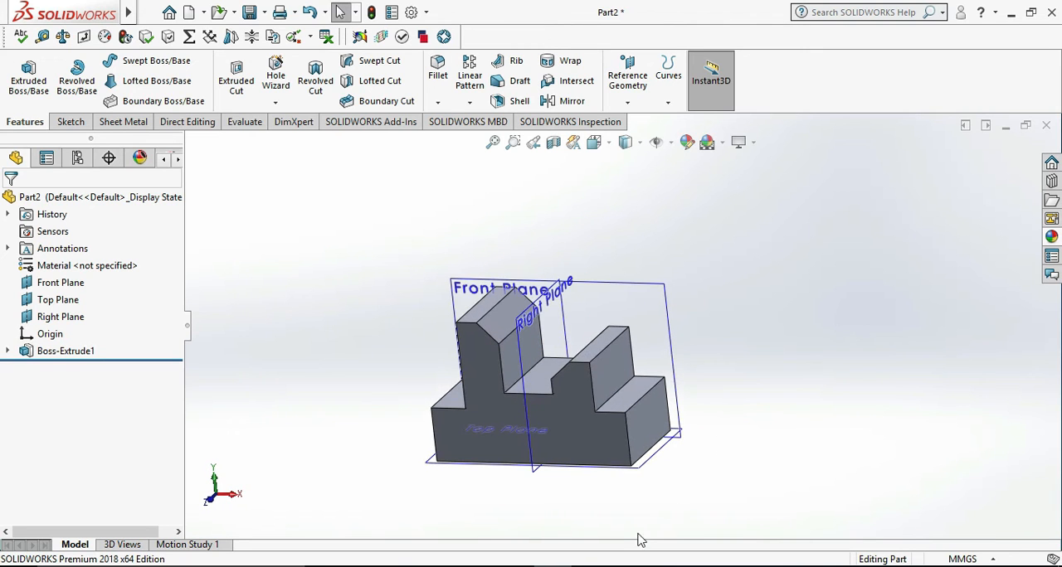
left_click(628, 566)
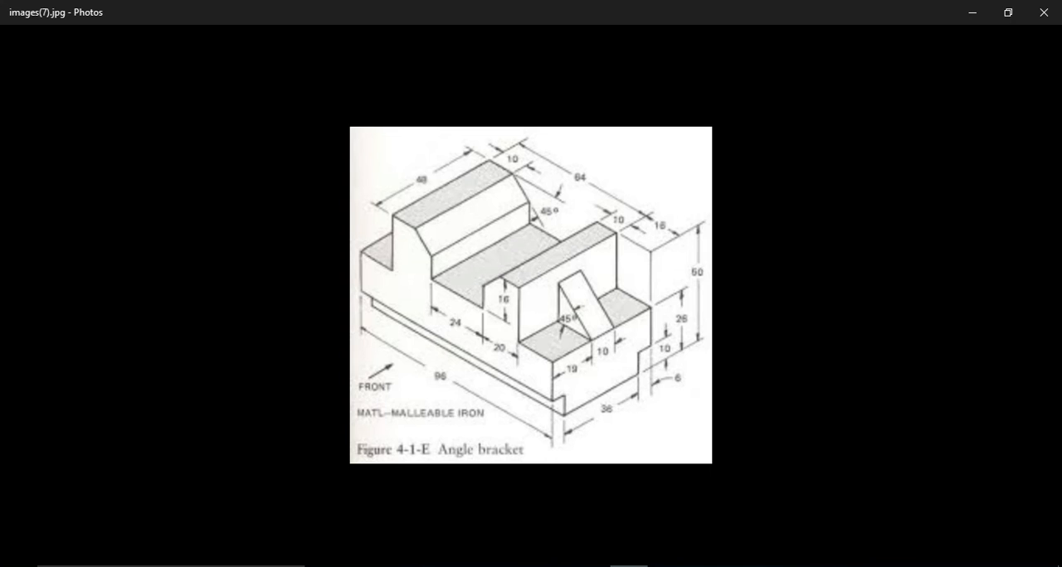
left_click(631, 566)
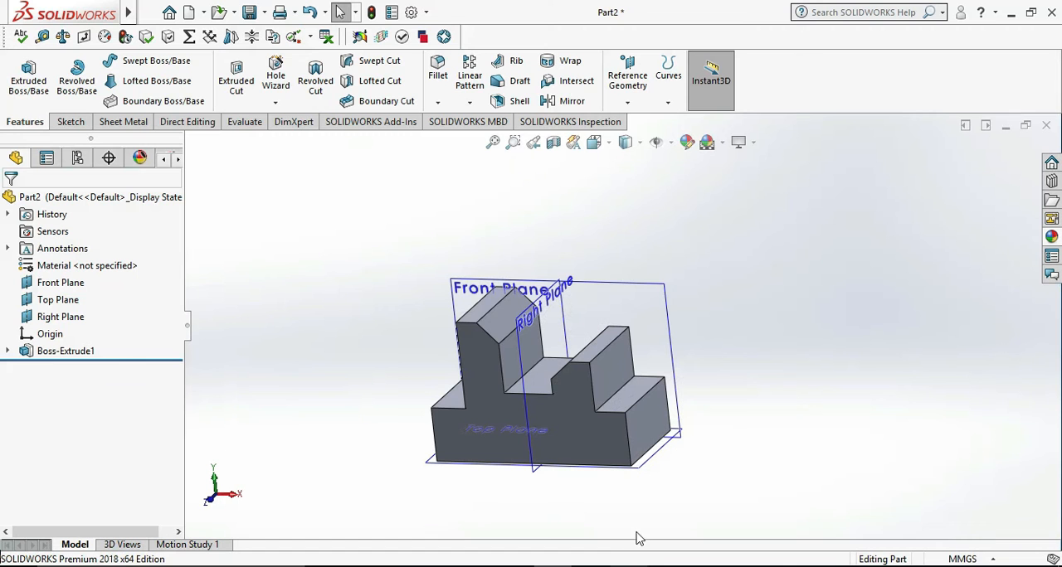
left_click(629, 566)
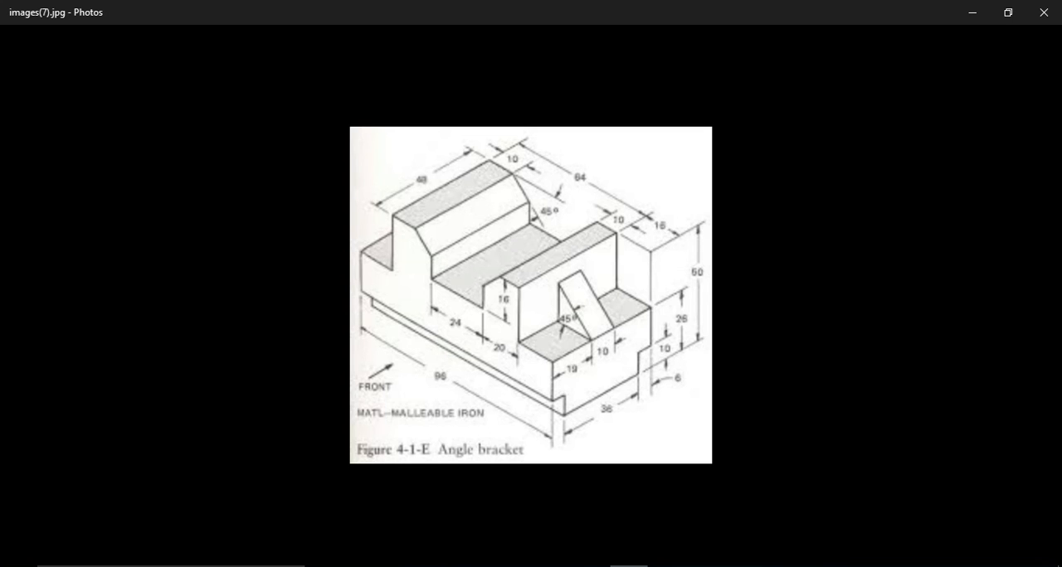
left_click(629, 566)
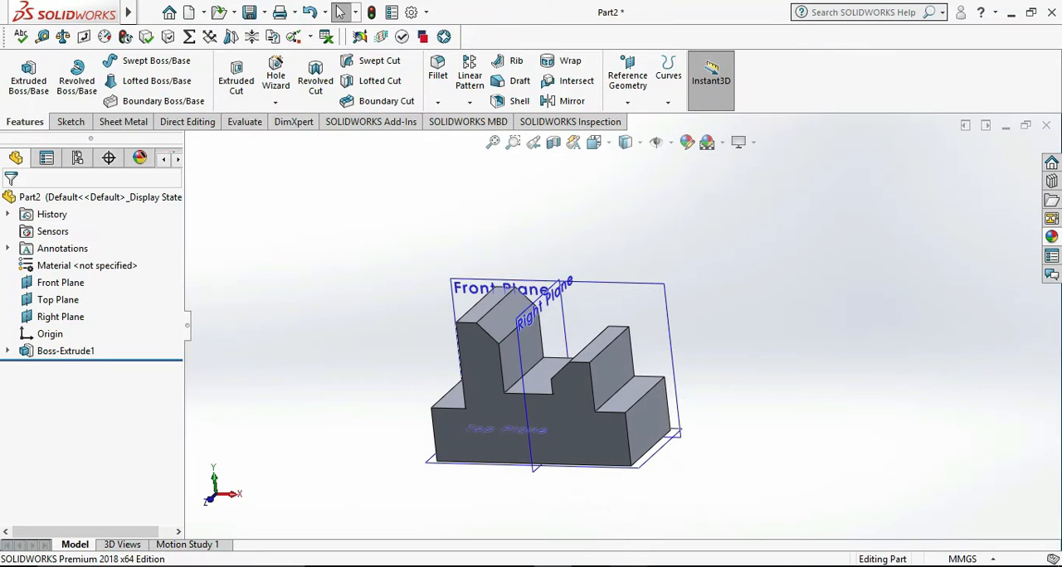
- Start a sketch on the bracket's right end face and draw a rectangle about 10 × 9 mm from the lower rear corner
right_click(655, 416)
left_click(694, 230)
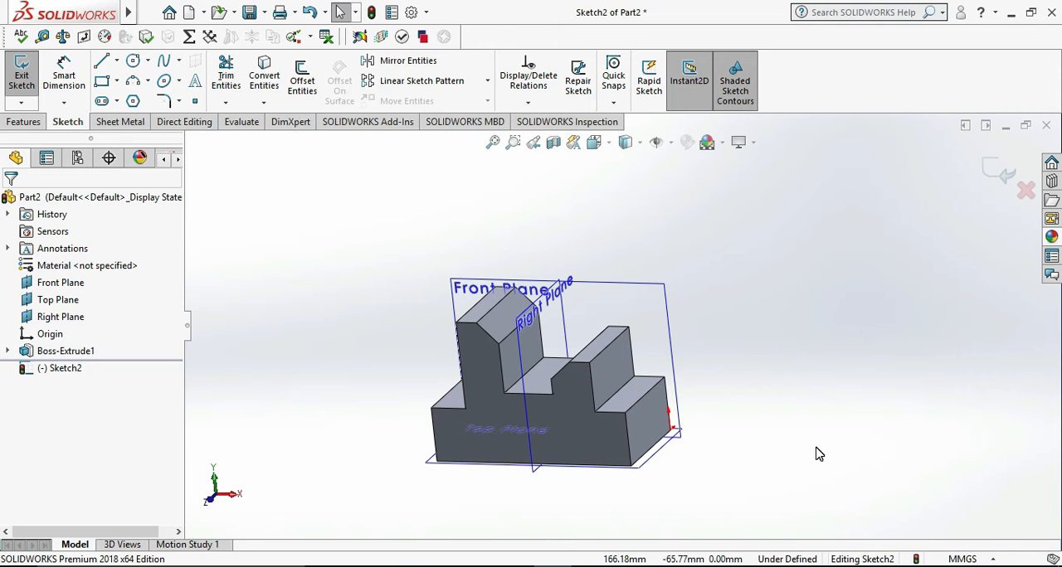
key("ctrl+8")
left_click(101, 81)
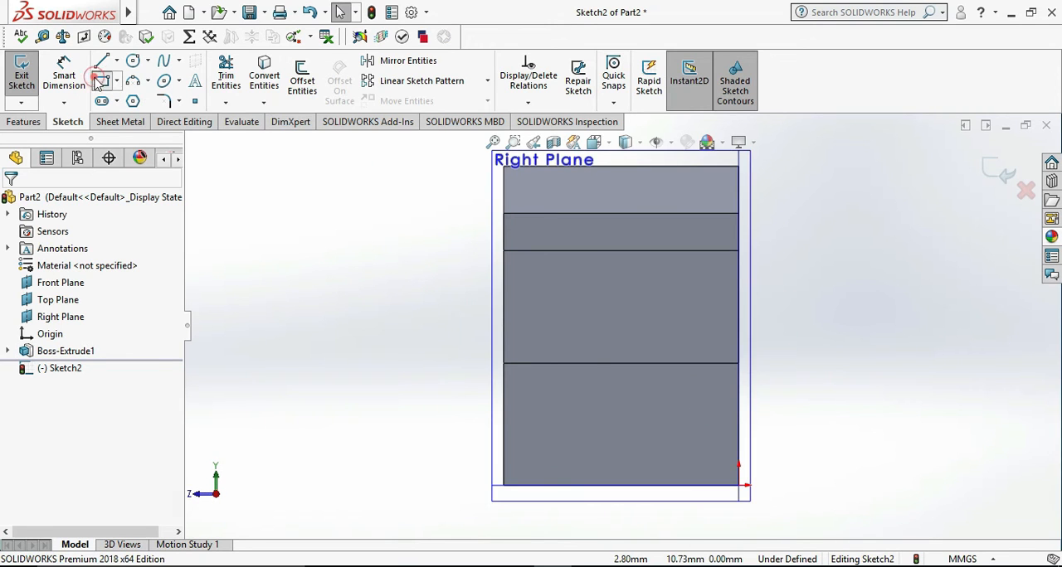
left_click(738, 487)
left_click(691, 445)
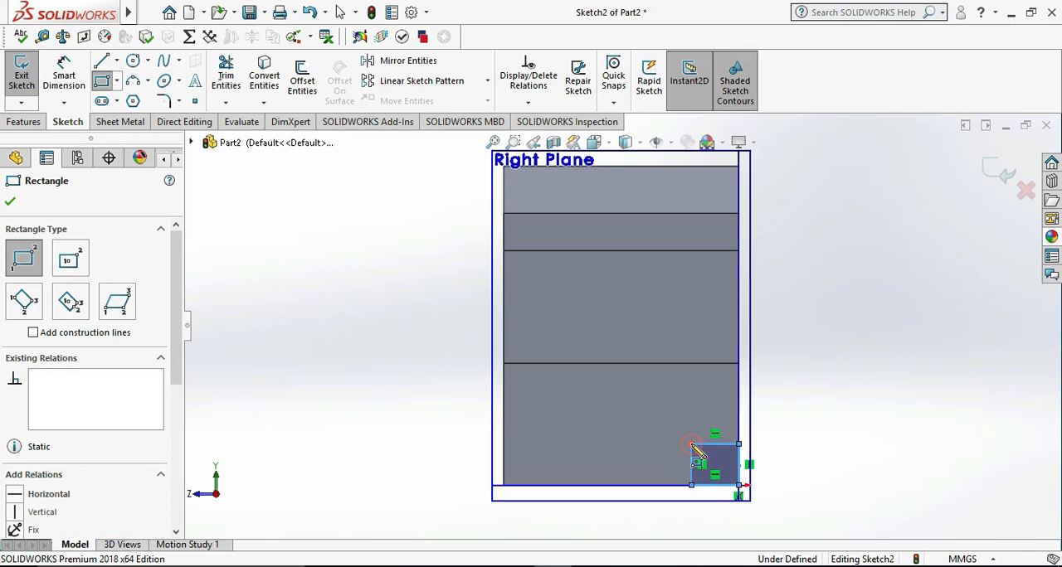
- Dimension the small corner rectangle's horizontal width as 6 mm
left_click(64, 73)
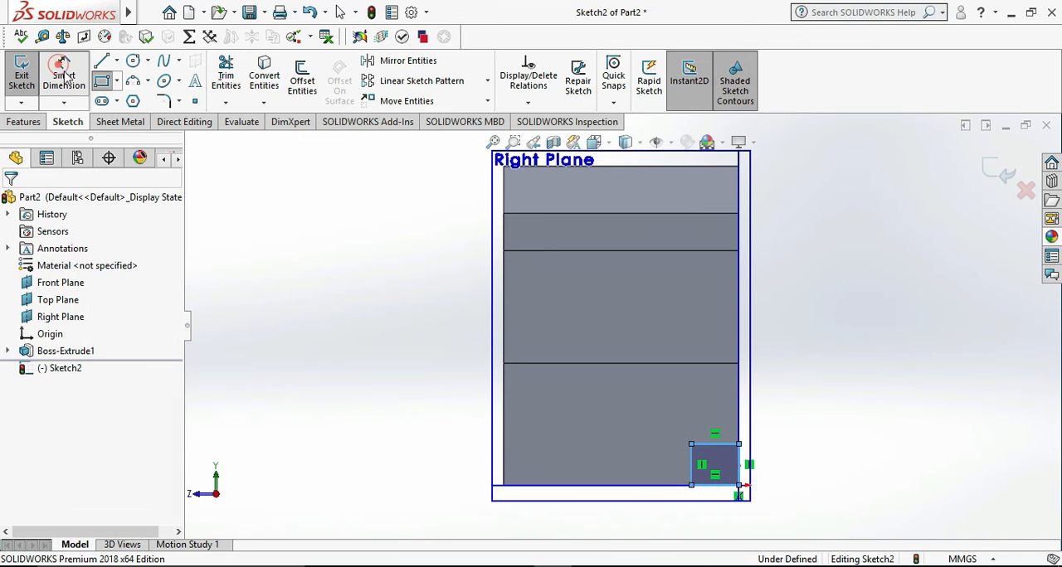
left_click(715, 446)
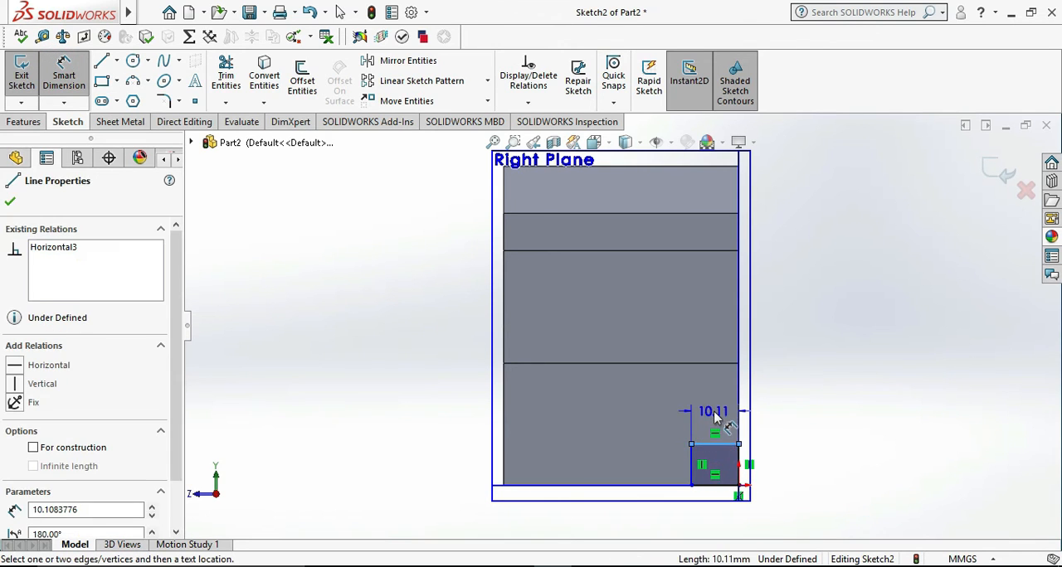
left_click(715, 415)
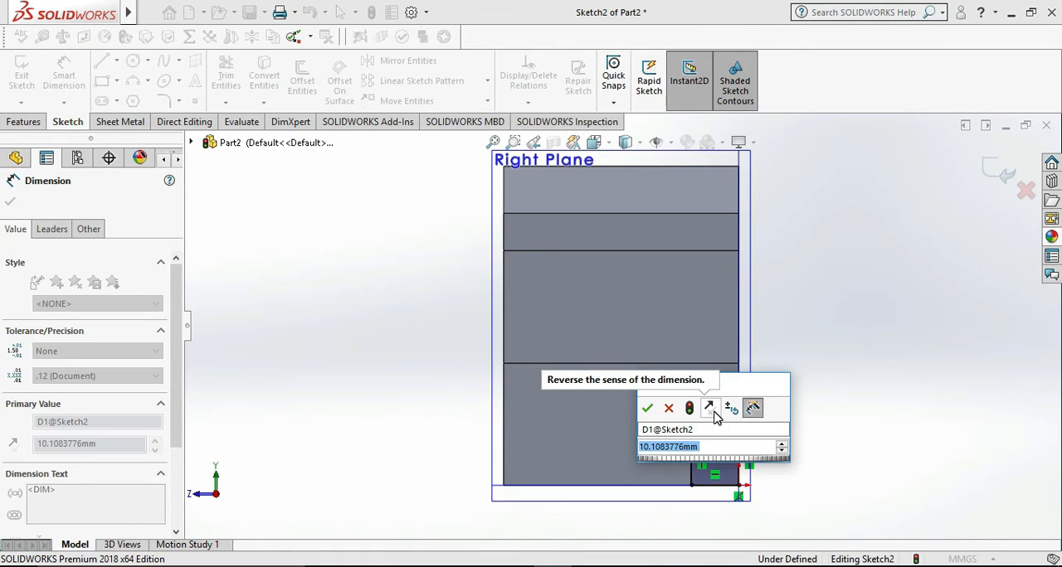
type("6")
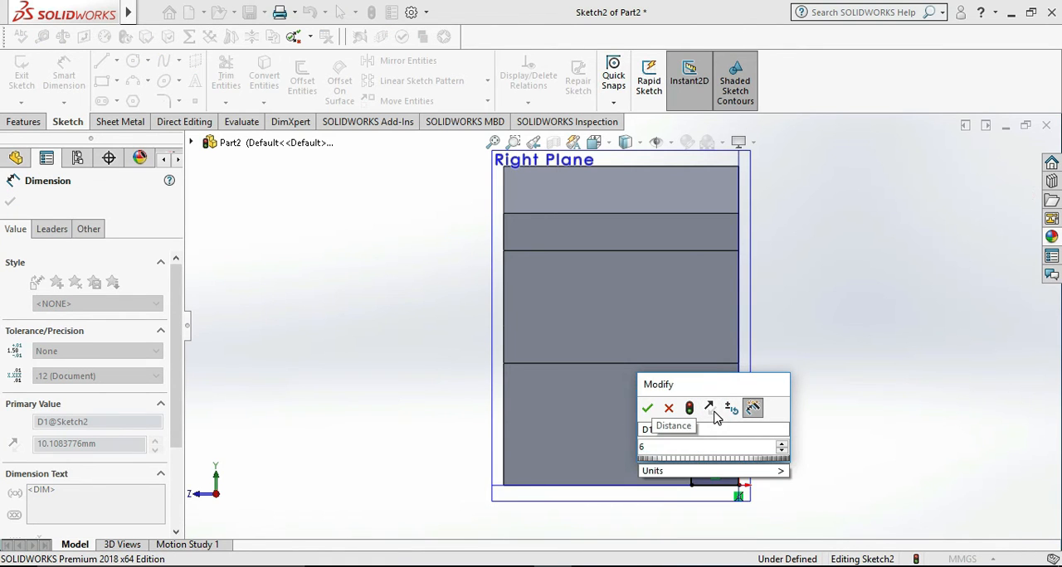
key("Return")
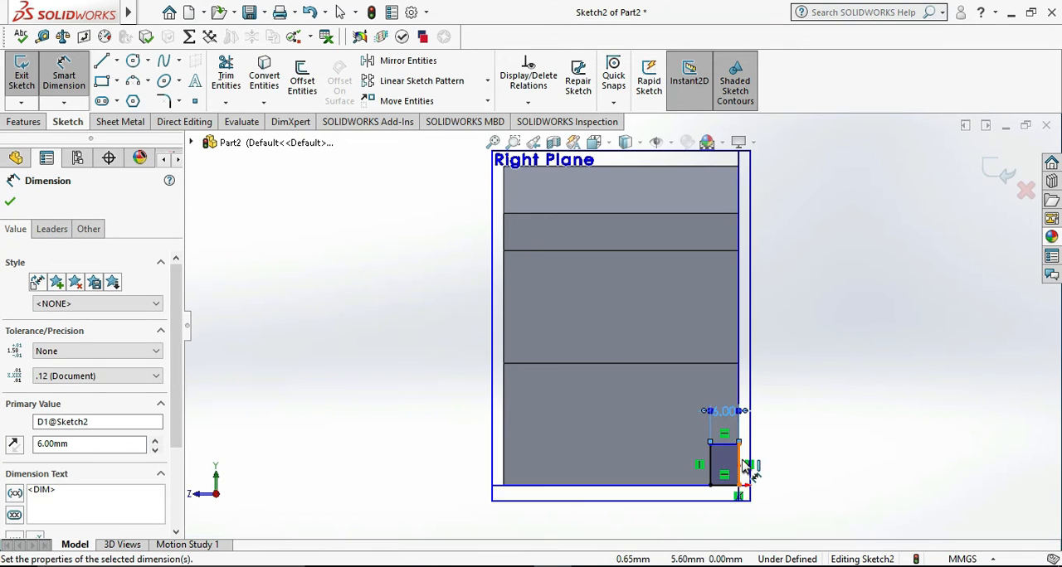
left_click(743, 461)
left_click(809, 477)
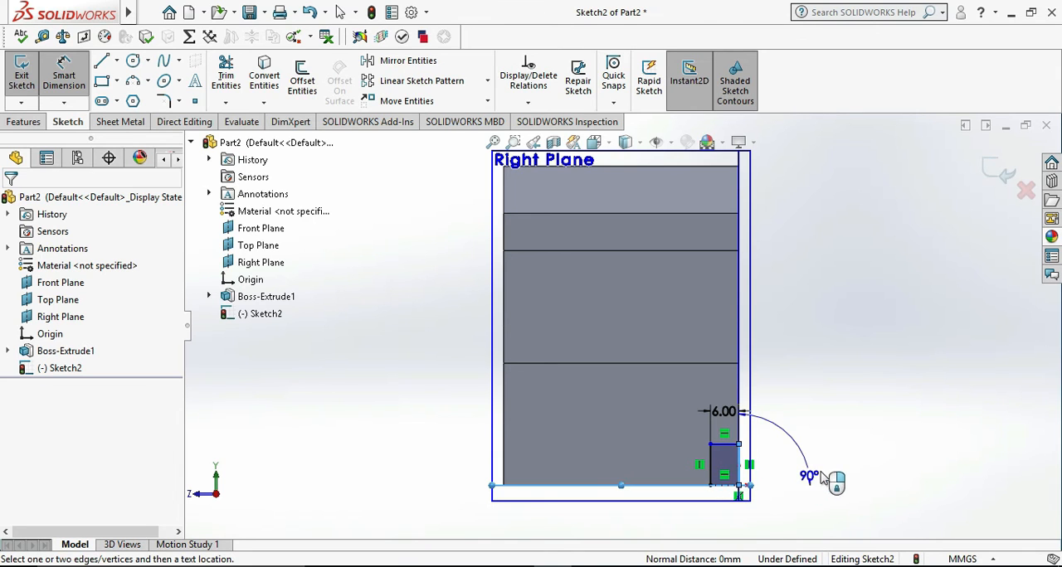
key("Escape")
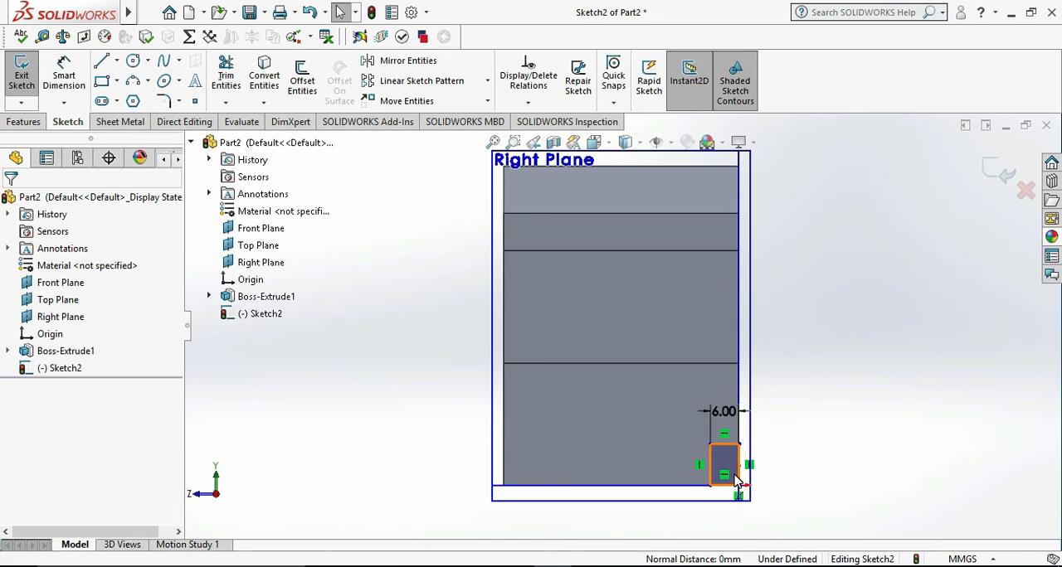
- Check the step height in the bracket drawing in Photos and dimension the corner rectangle's height as 10 mm
key("alt+Tab")
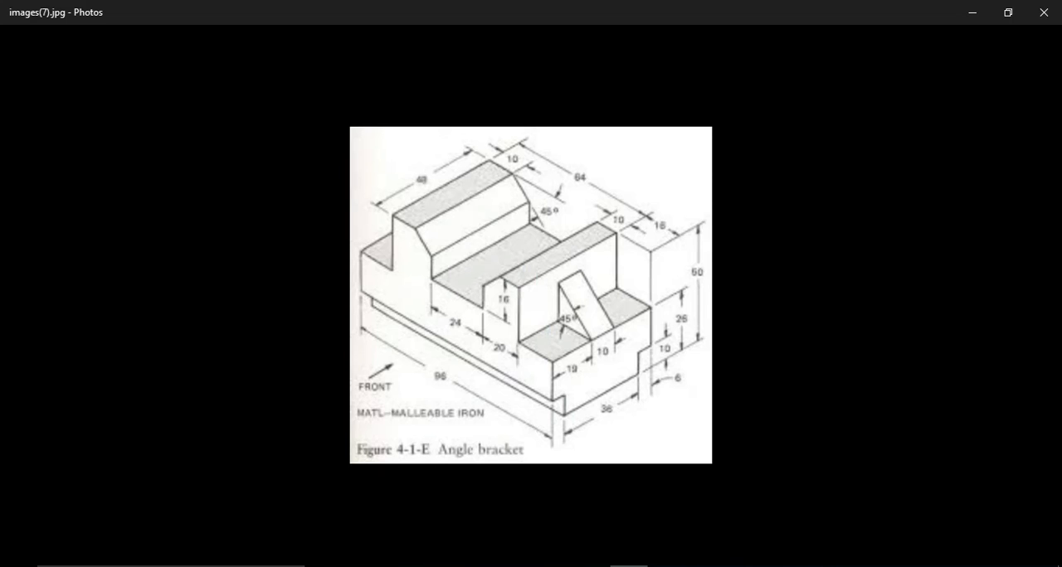
key("alt+Tab")
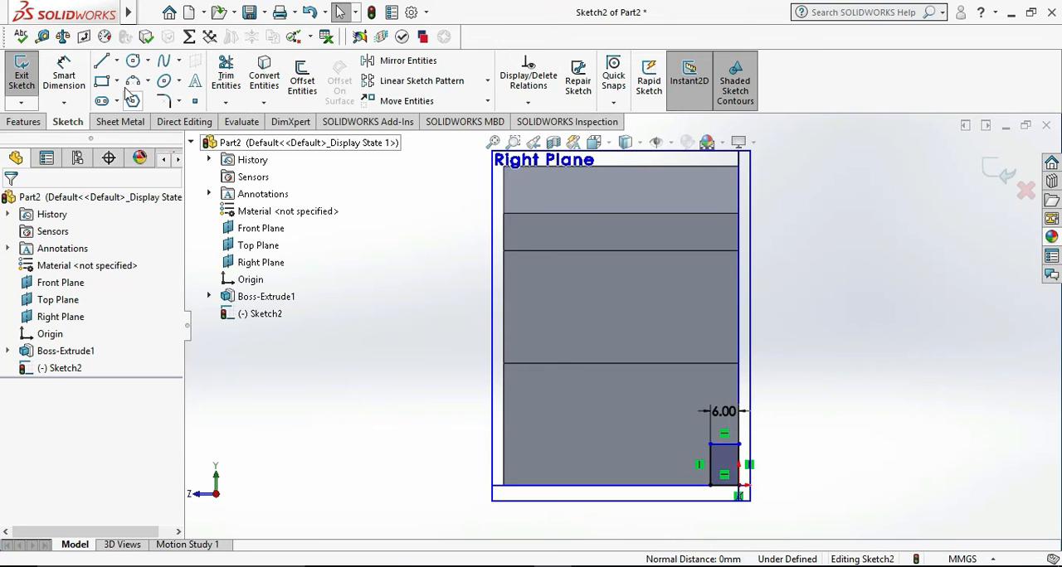
left_click(740, 462)
left_click(759, 463)
type("10")
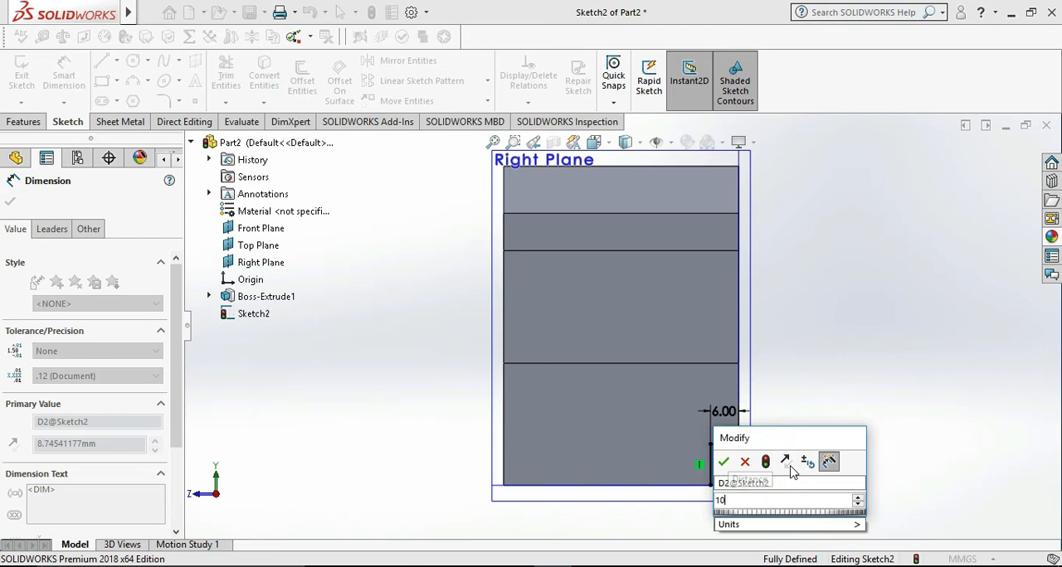
key("Return")
left_click(892, 423)
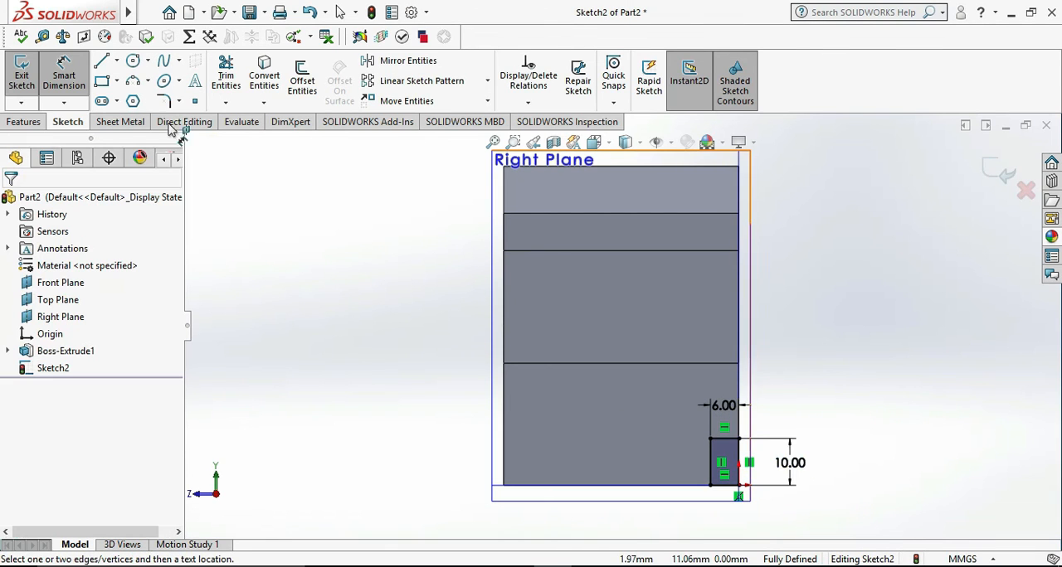
- Draw a vertical centerline from the midpoint of the end face's upper edge down past the base
left_click(116, 61)
left_click(131, 100)
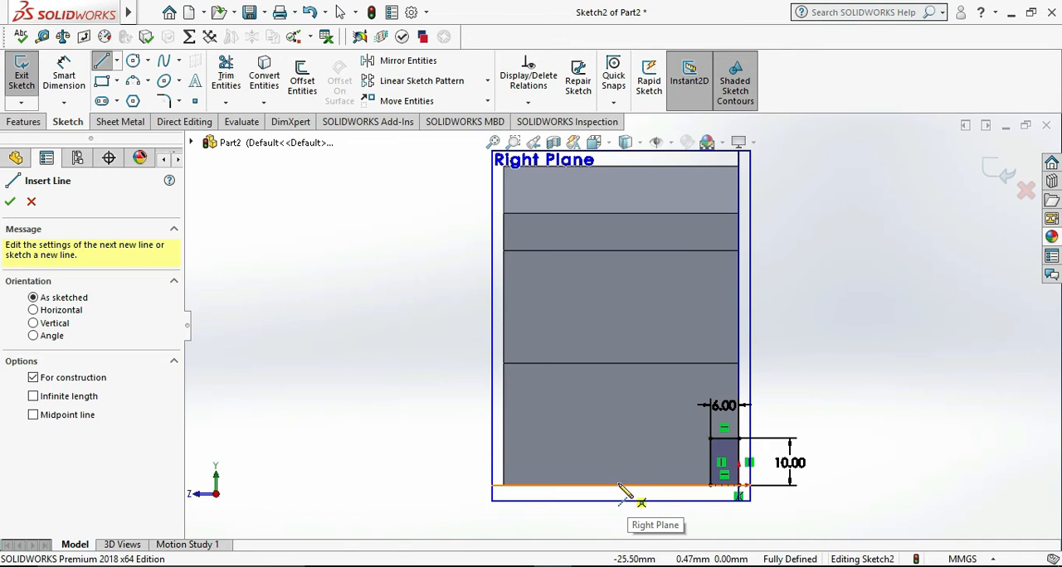
left_click(620, 363)
double_click(620, 531)
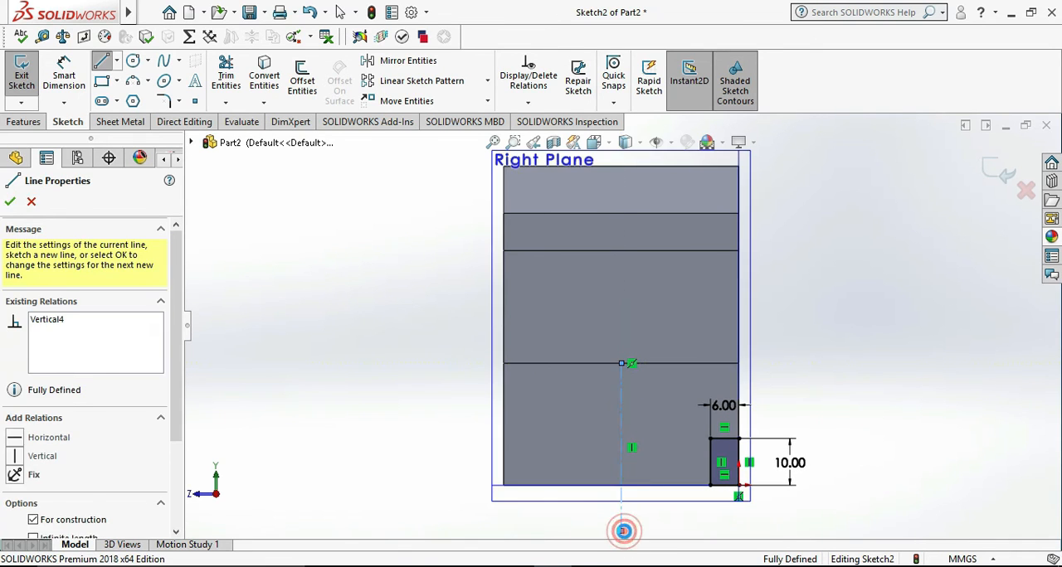
key("Escape")
- Mirror the corner rectangle's four lines about the vertical centerline to the opposite lower corner
left_click_drag(792, 515, 678, 407)
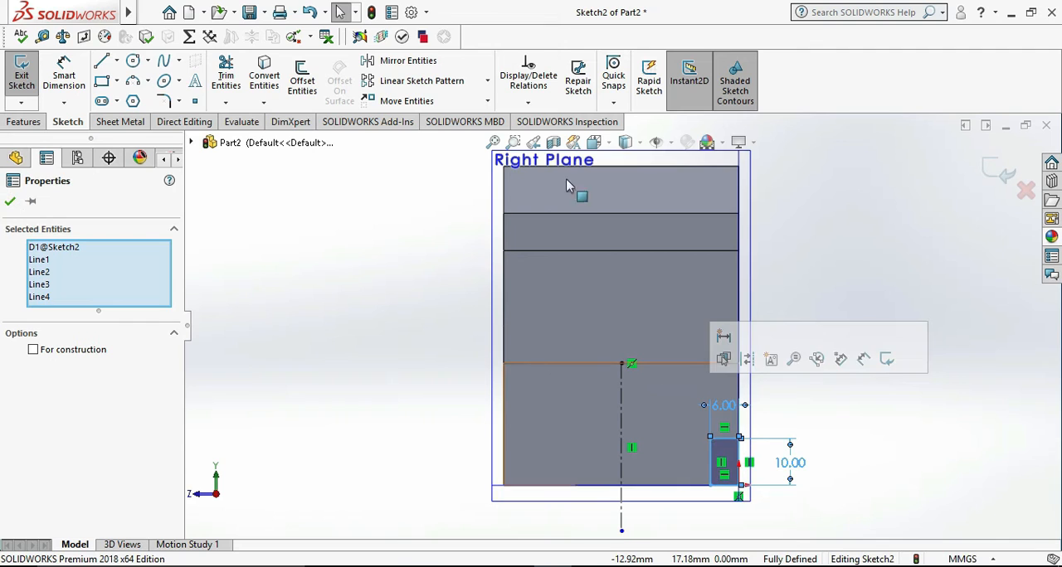
left_click(407, 62)
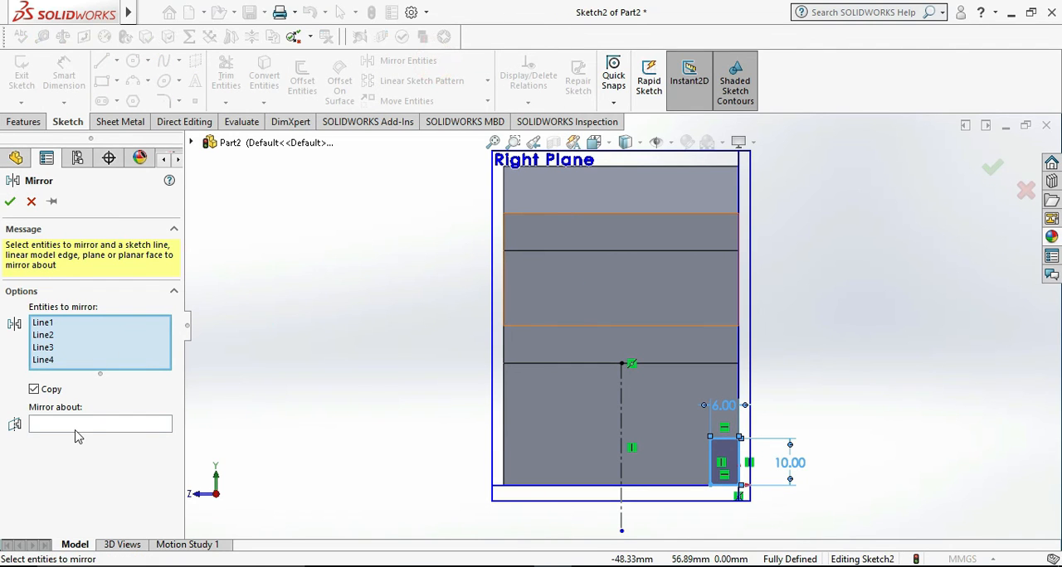
left_click(77, 427)
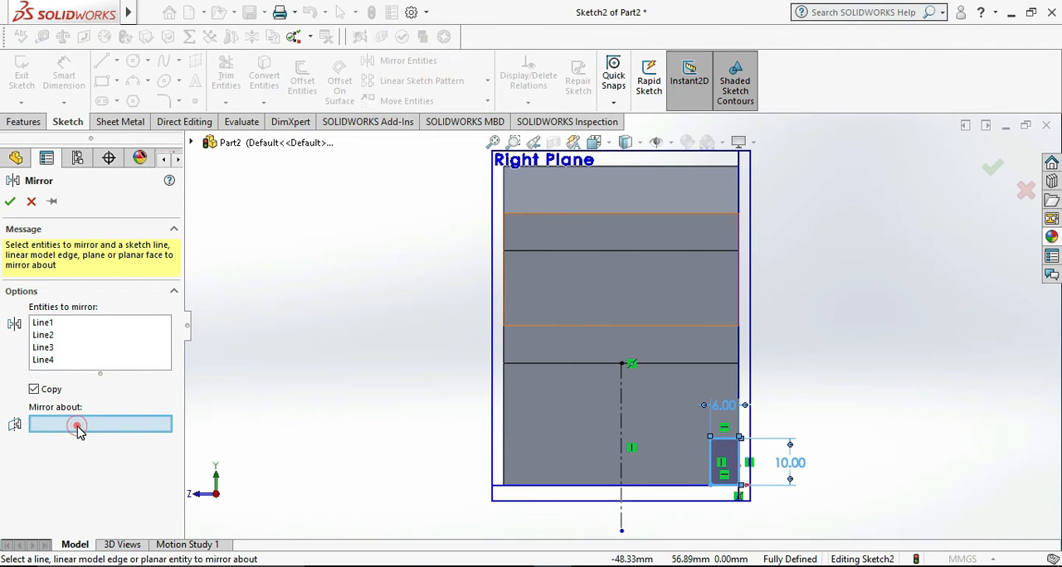
left_click(622, 419)
left_click(10, 201)
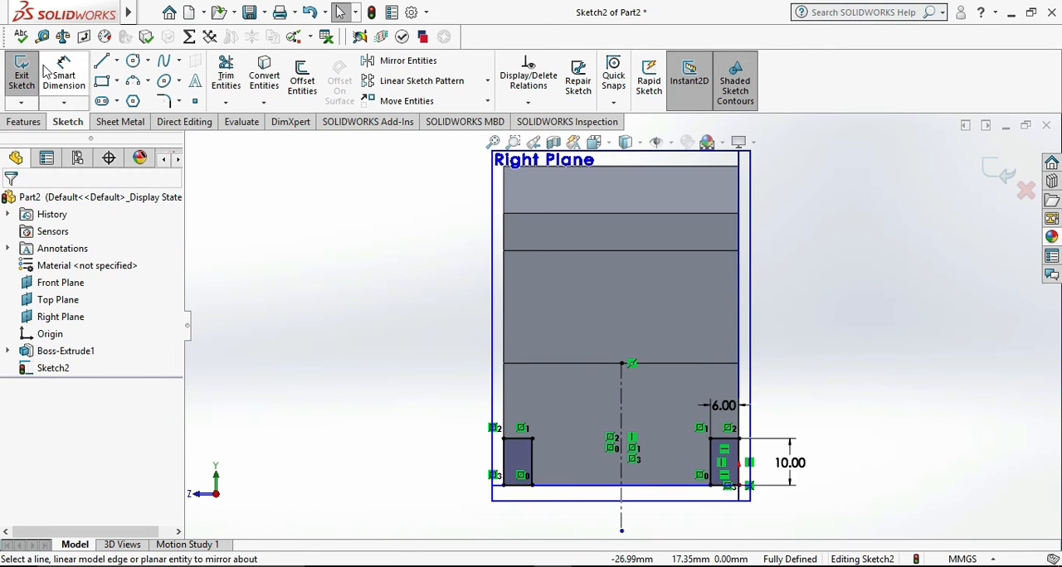
- Exit the sketch and cut both rectangles along the base with an Extruded Cut set to Through All
left_click(22, 74)
middle_click_drag(803, 341, 759, 376)
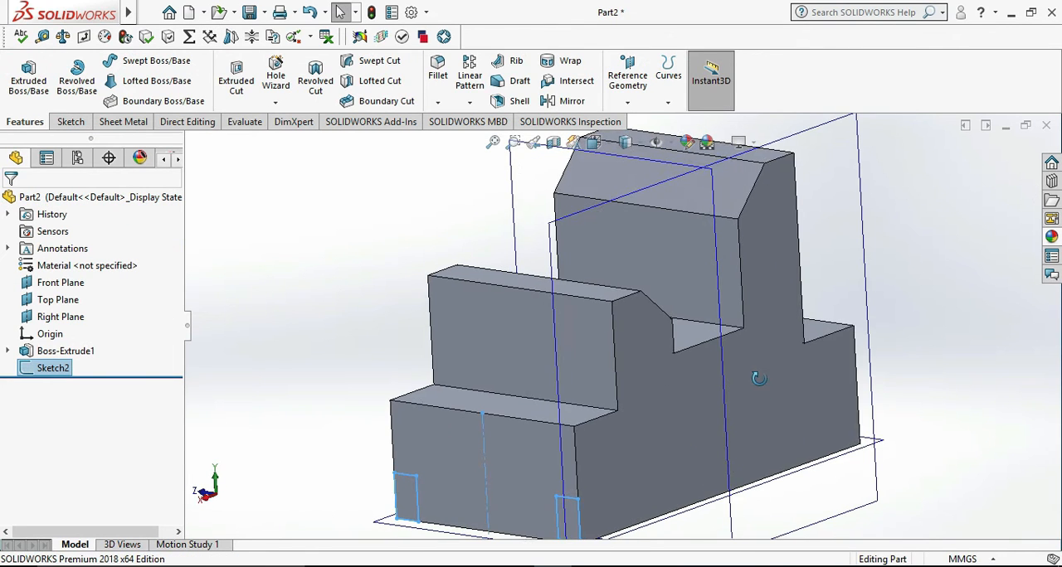
scroll(778, 380, "up", 5)
middle_click_drag(834, 326, 813, 325)
left_click(236, 74)
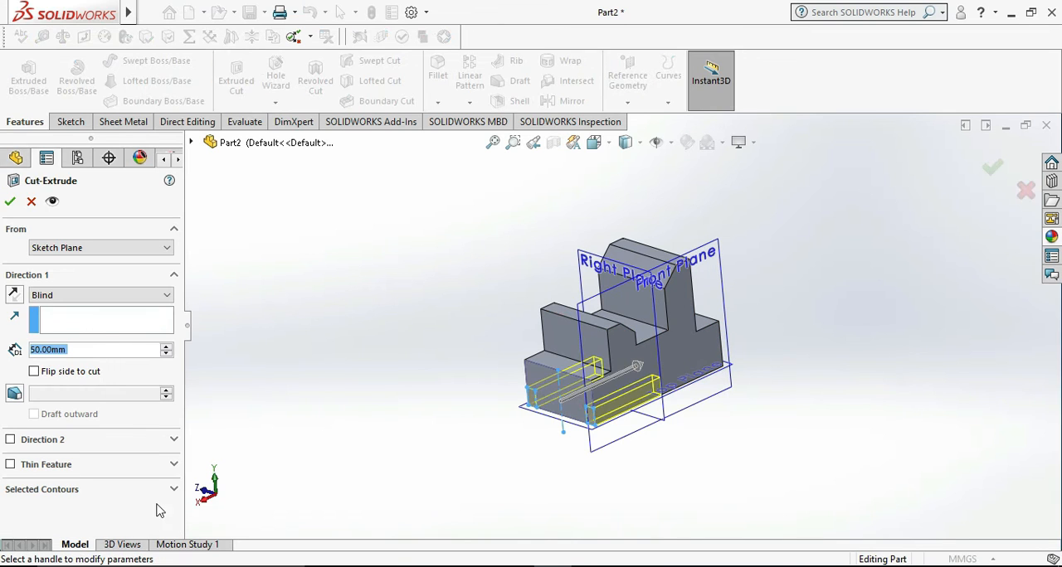
left_click(103, 297)
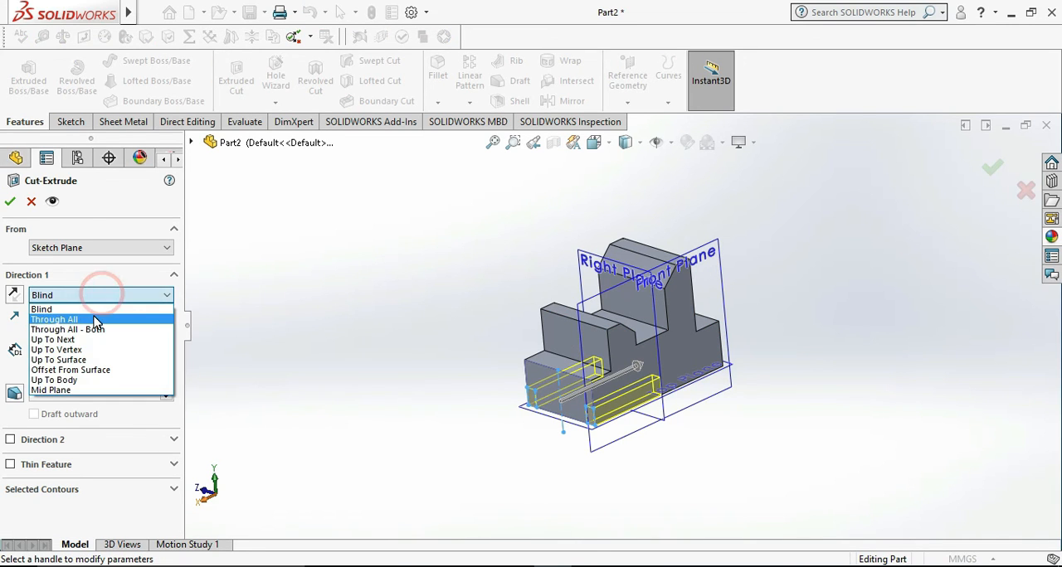
left_click(51, 315)
left_click(11, 202)
middle_click_drag(725, 458, 787, 367)
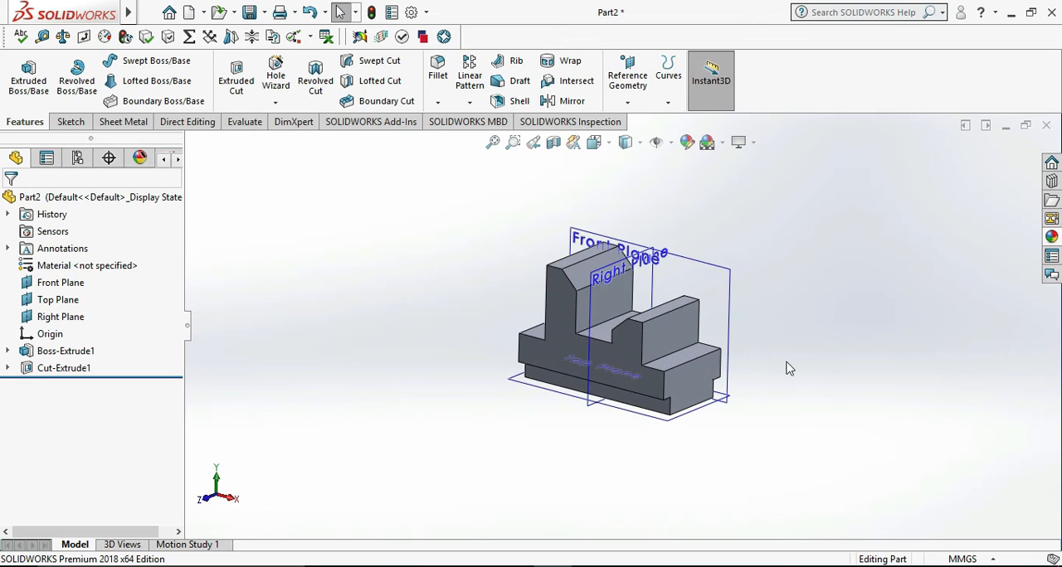
scroll(783, 390, "down", 3)
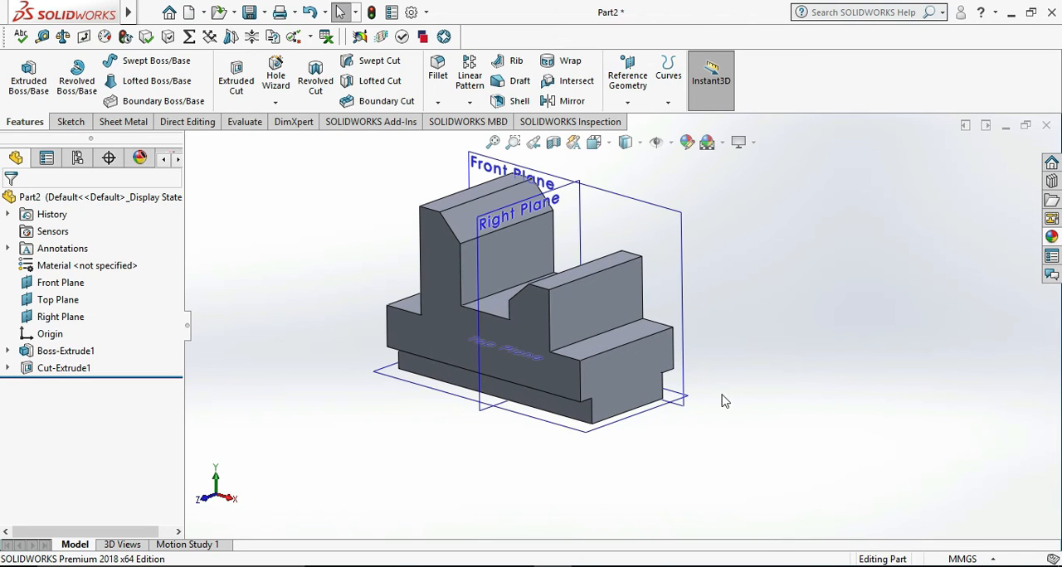
- Check the bracket drawing in Photos and create a reference plane offset 25 mm from the front profile face, flipped into the body
key("alt+Tab")
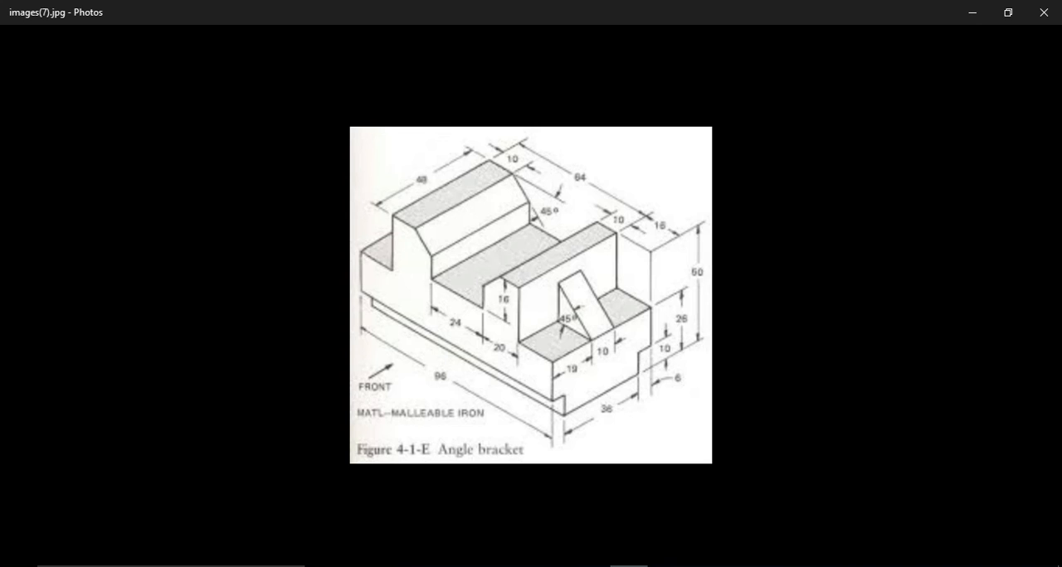
key("alt+Tab")
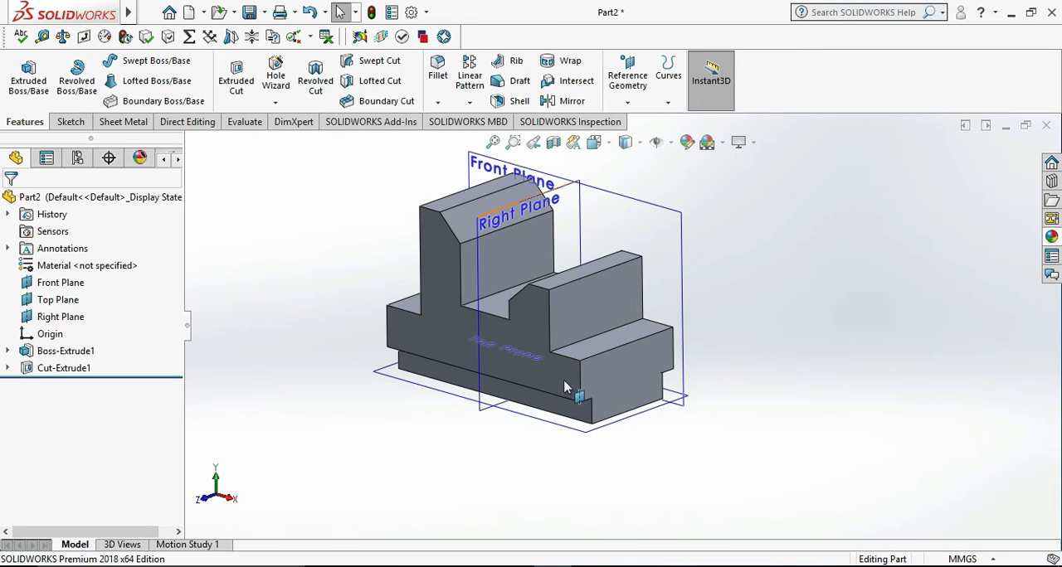
left_click(631, 66)
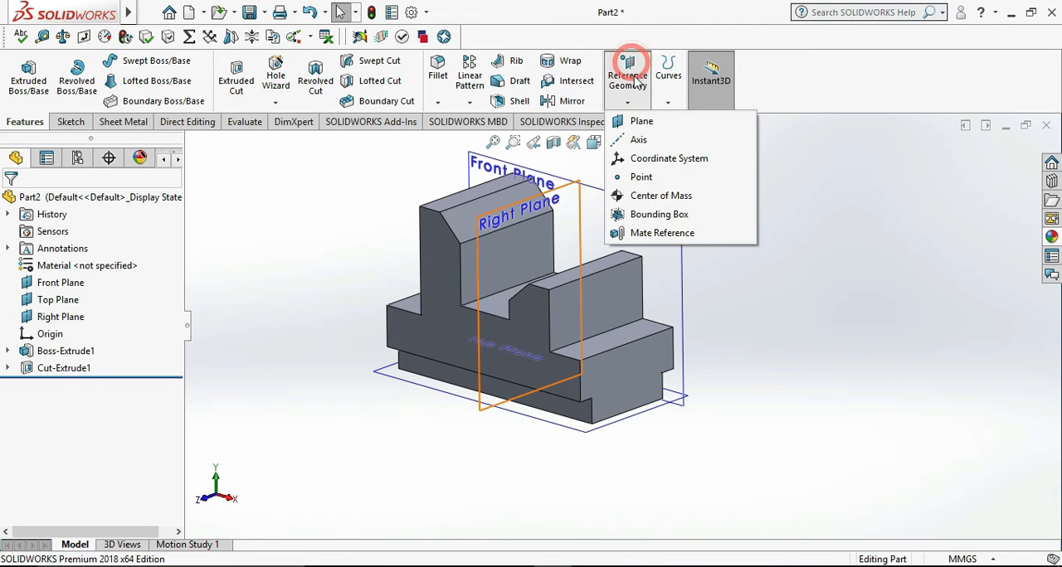
left_click(640, 122)
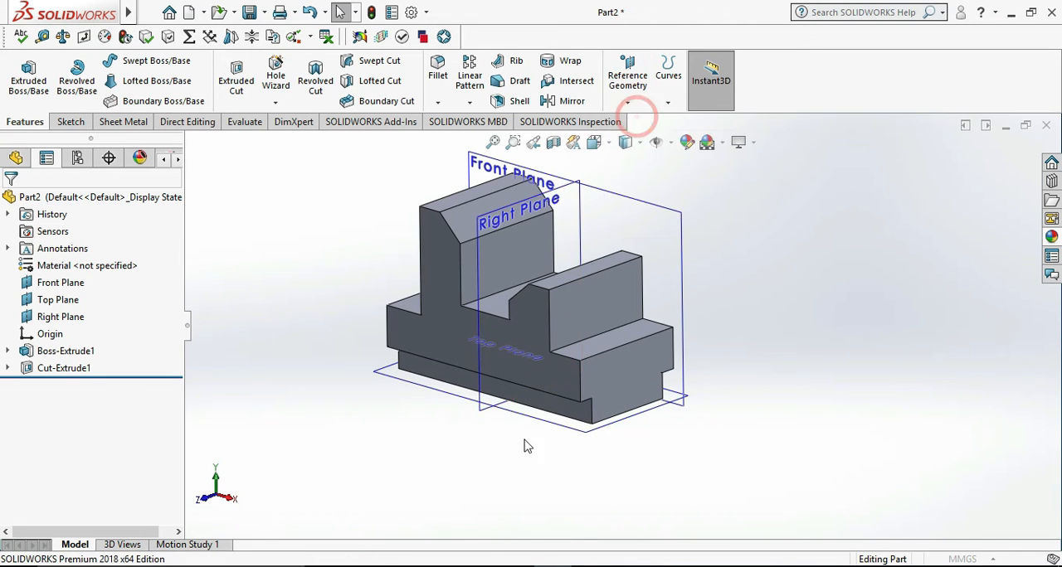
left_click(569, 387)
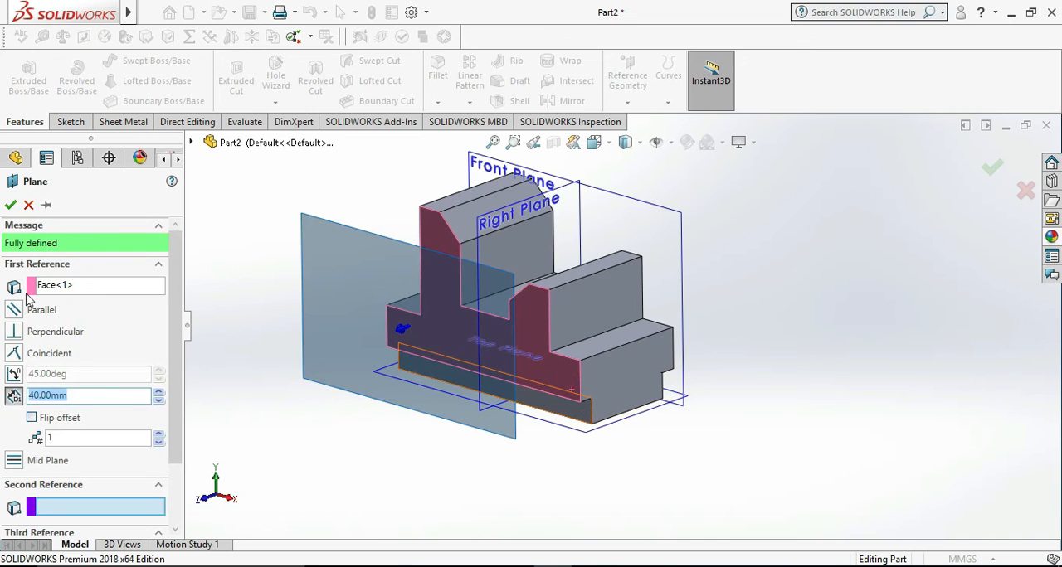
left_click(54, 421)
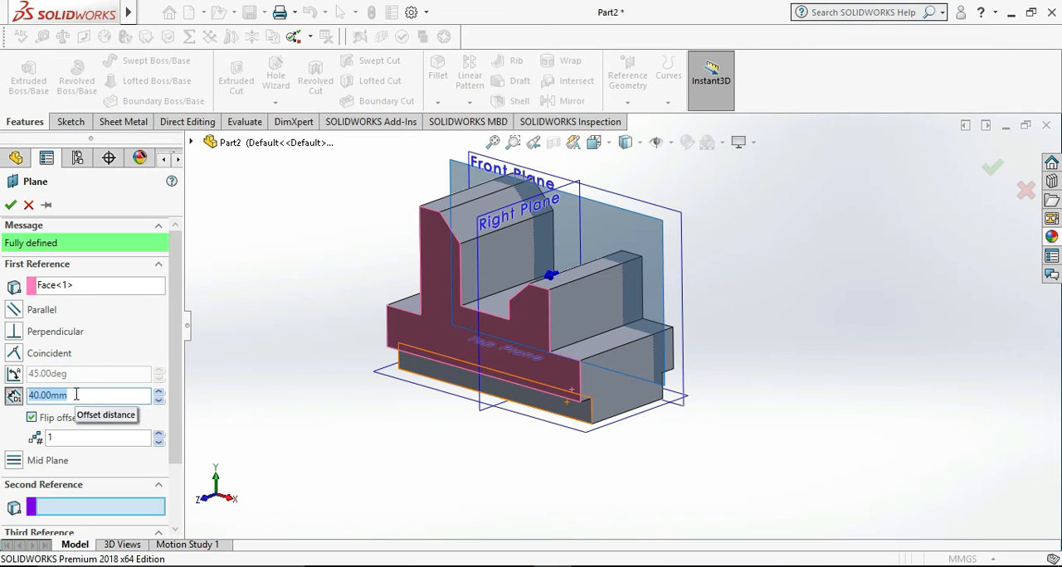
type("25")
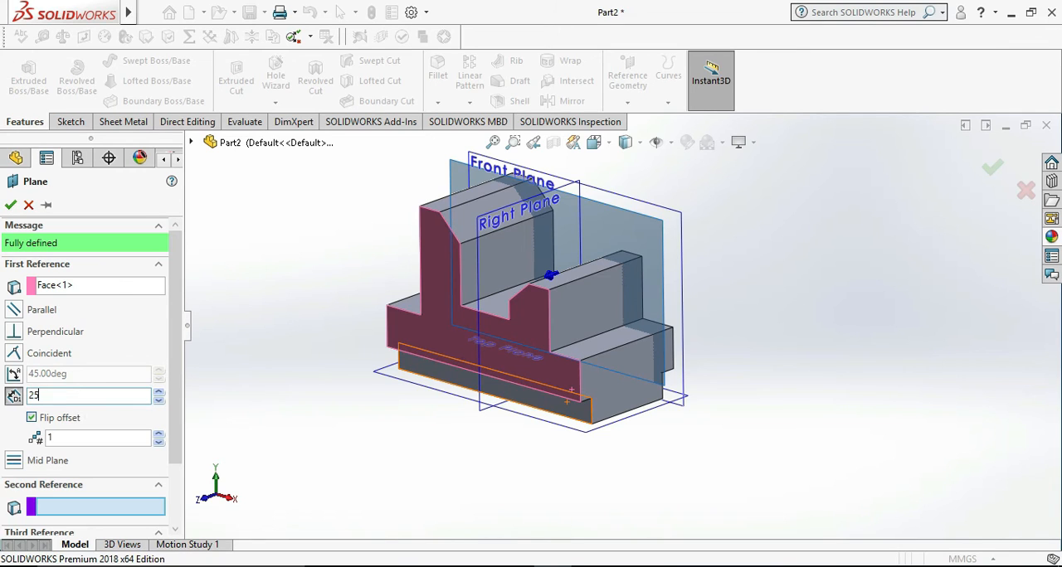
key("Return")
left_click(11, 206)
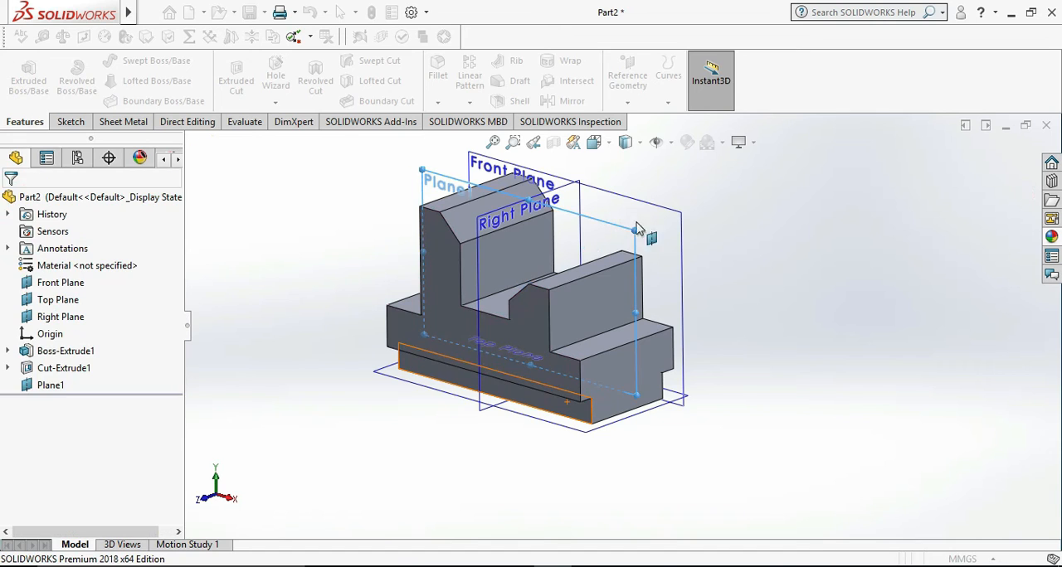
- Sketch a closed right triangle on the offset plane, from the lower step's outer corner up to the short upright's outer wall
right_click(637, 230)
left_click(668, 208)
left_click(814, 353)
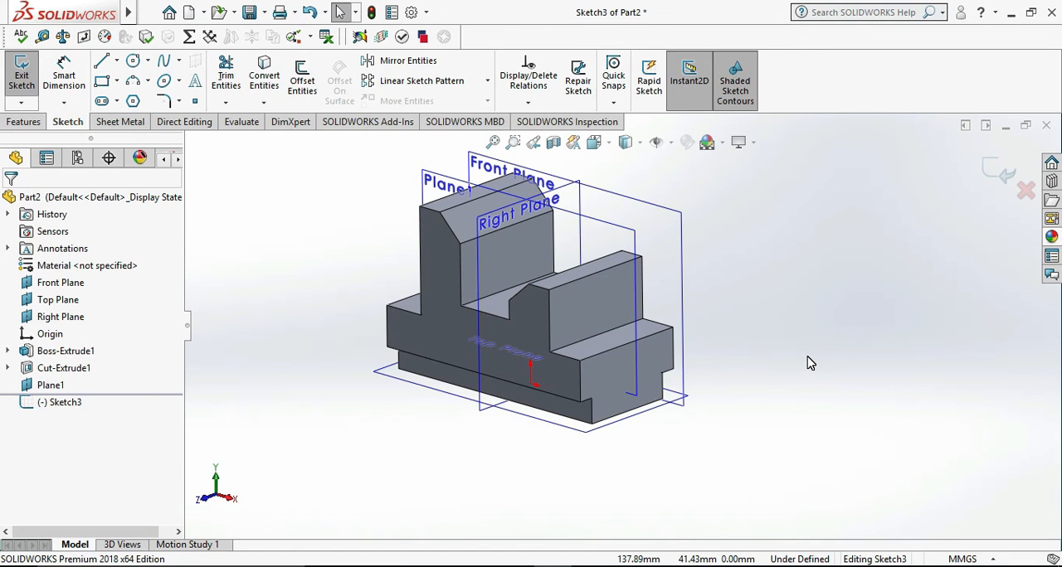
key("ctrl+8")
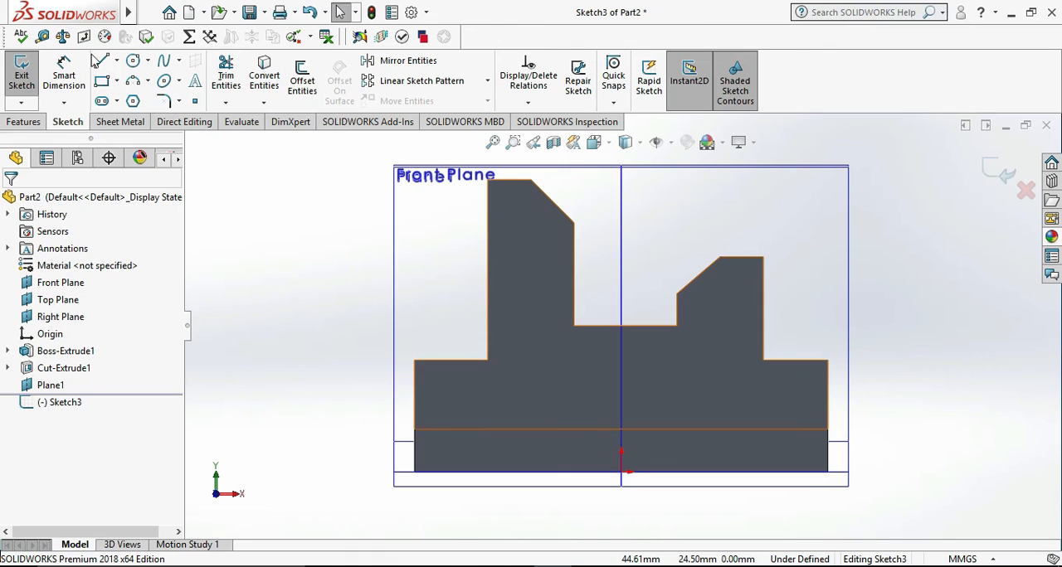
left_click(101, 62)
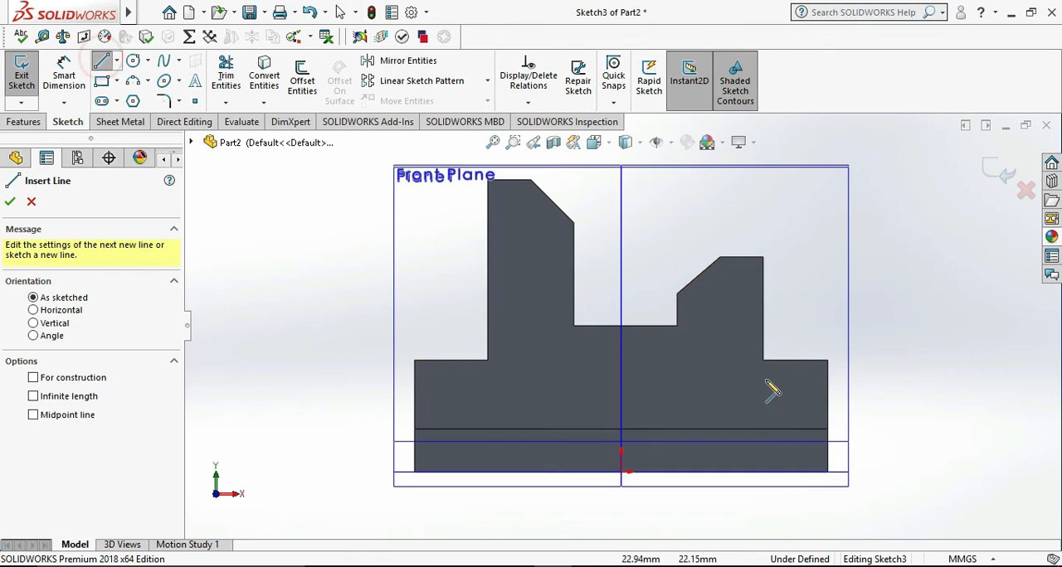
left_click(827, 360)
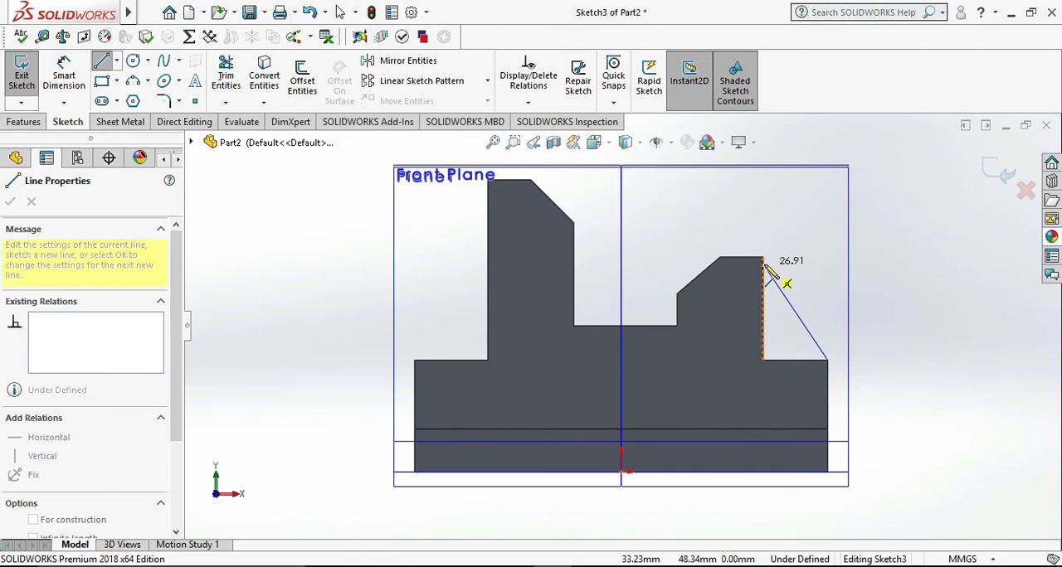
left_click(762, 295)
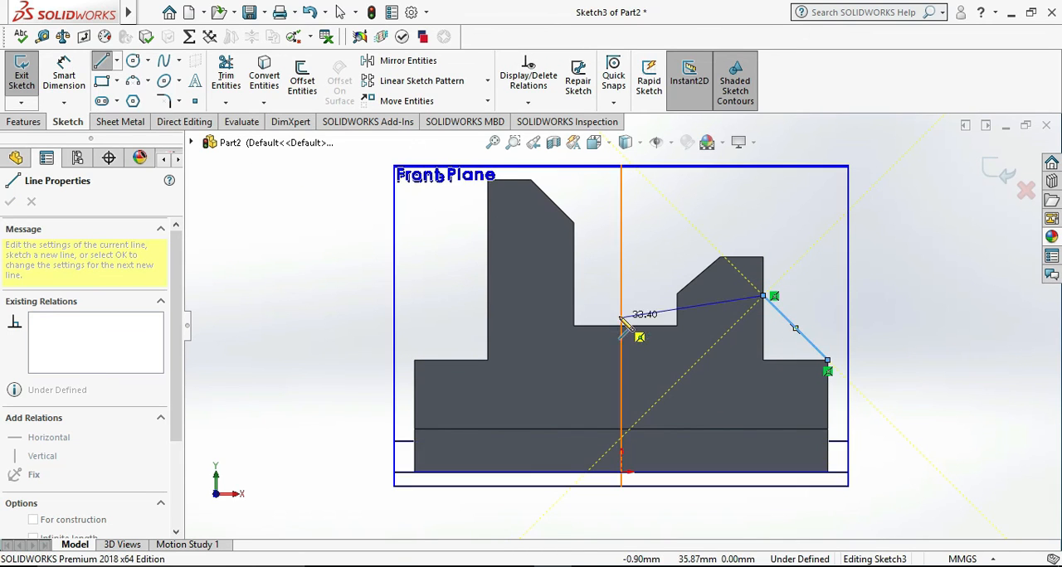
left_click(763, 361)
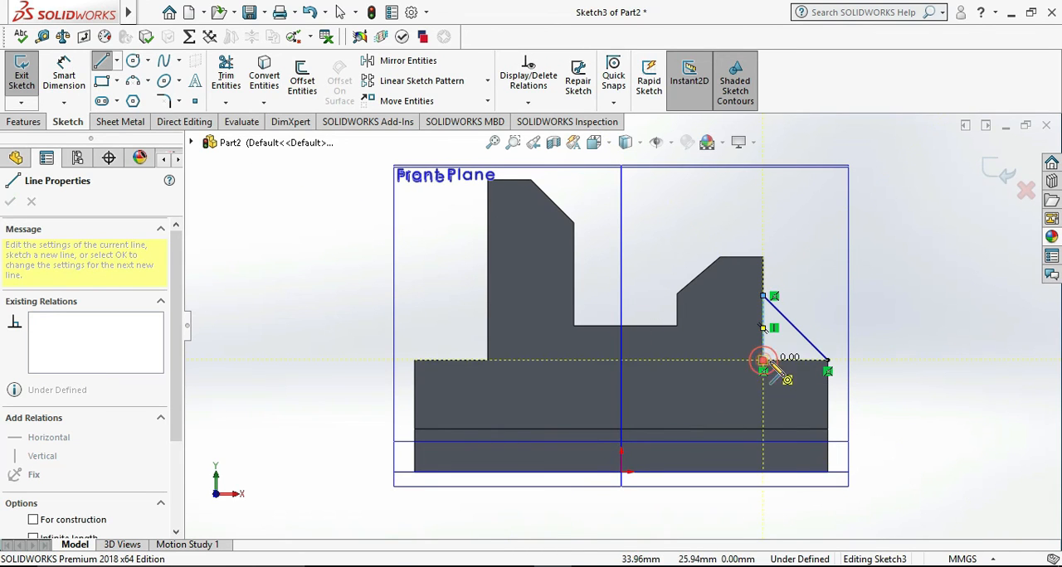
left_click(827, 360)
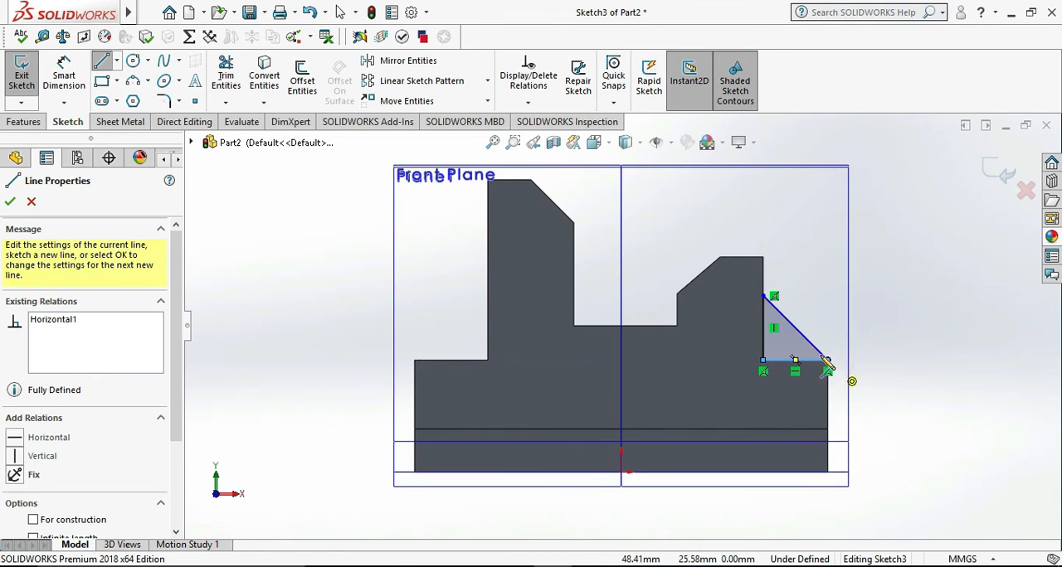
- Check the rib in the Photos drawing and dimension the angle between the triangle's sloped line and its base as 45°
key("alt+Tab")
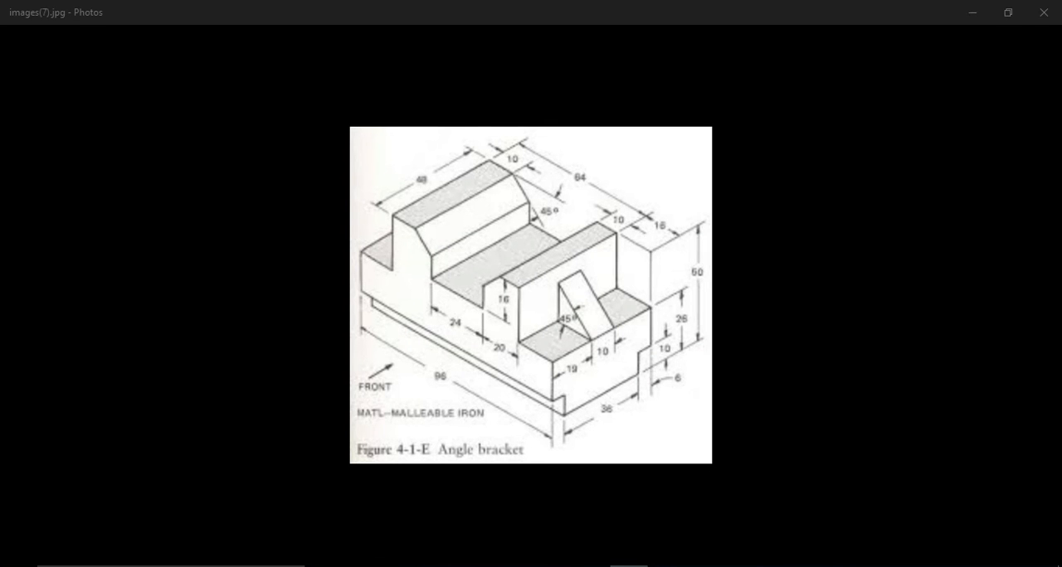
key("alt+Tab")
left_click(69, 76)
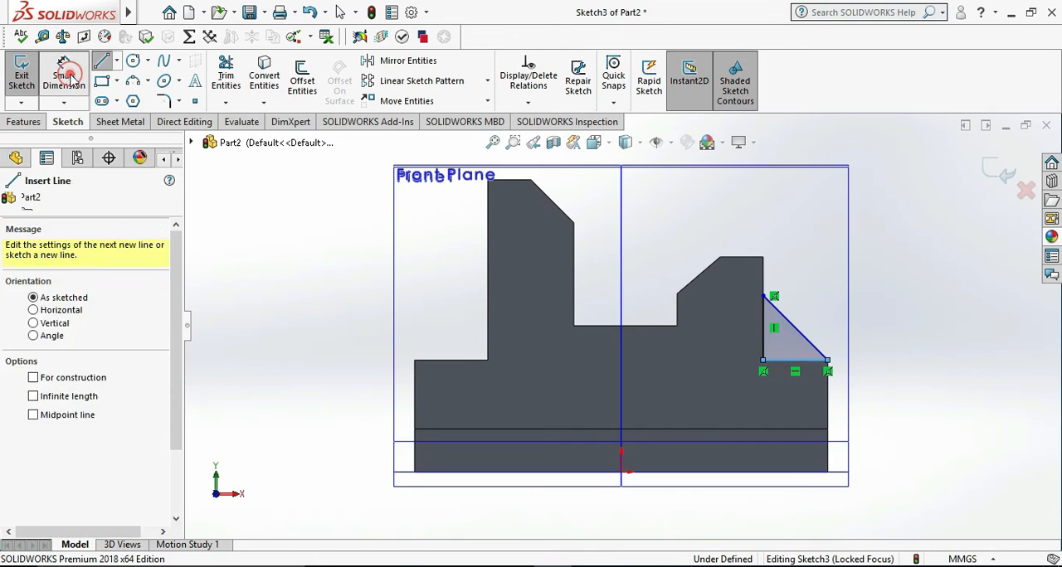
left_click(817, 355)
left_click(809, 361)
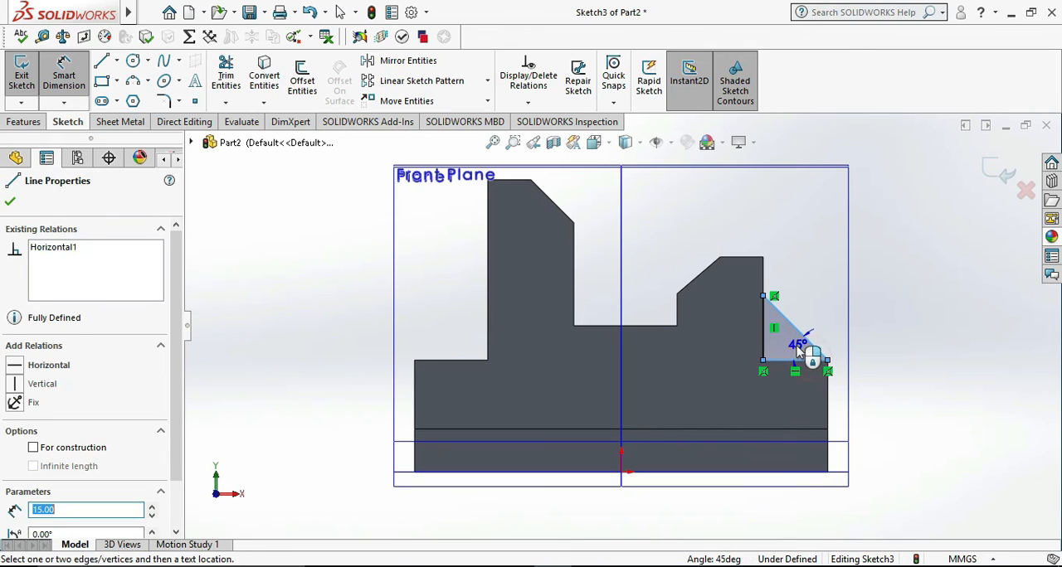
left_click(803, 353)
left_click(728, 344)
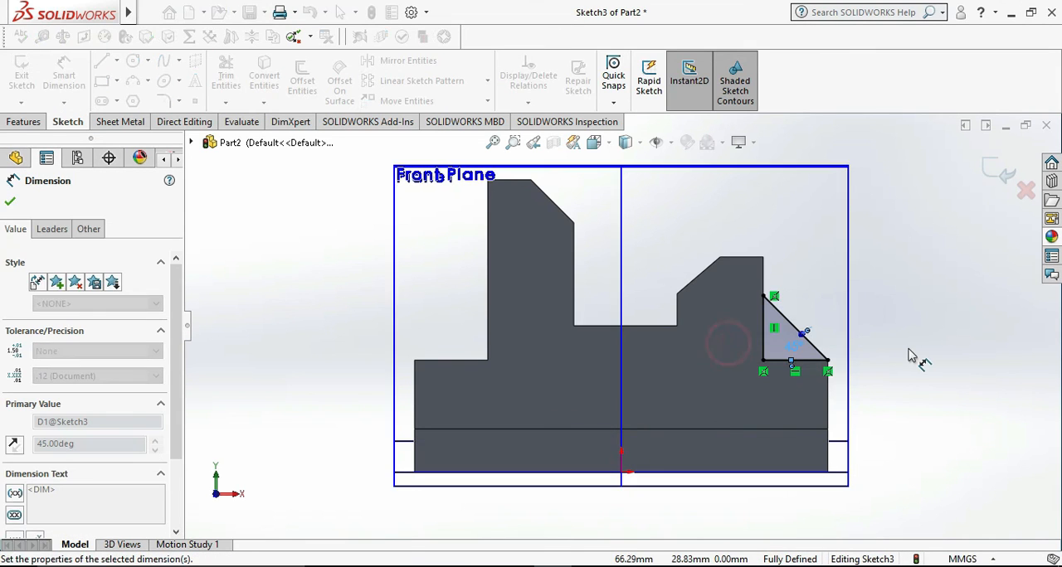
left_click(908, 349)
key("Escape")
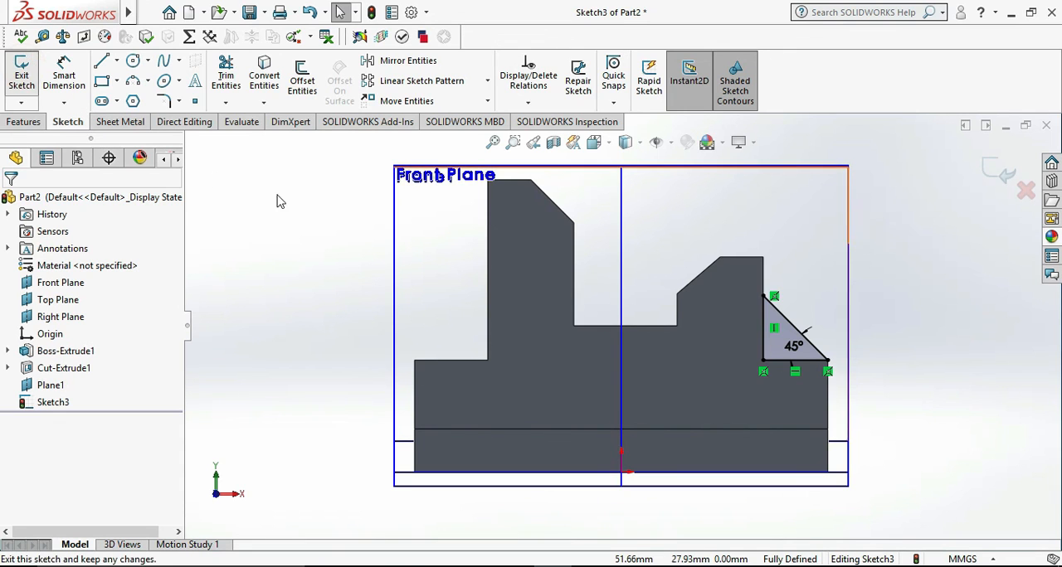
- Exit the sketch and extrude the triangle as a boss, Blind 5 mm in both Direction 1 and Direction 2, with merged result
left_click(23, 73)
middle_click_drag(936, 339, 904, 366)
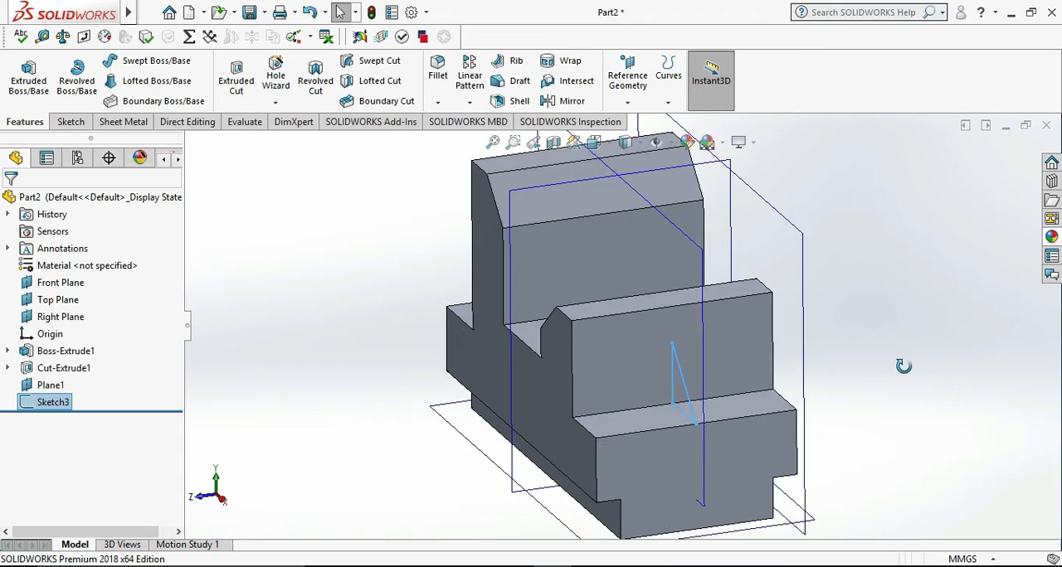
scroll(976, 347, "up", 2)
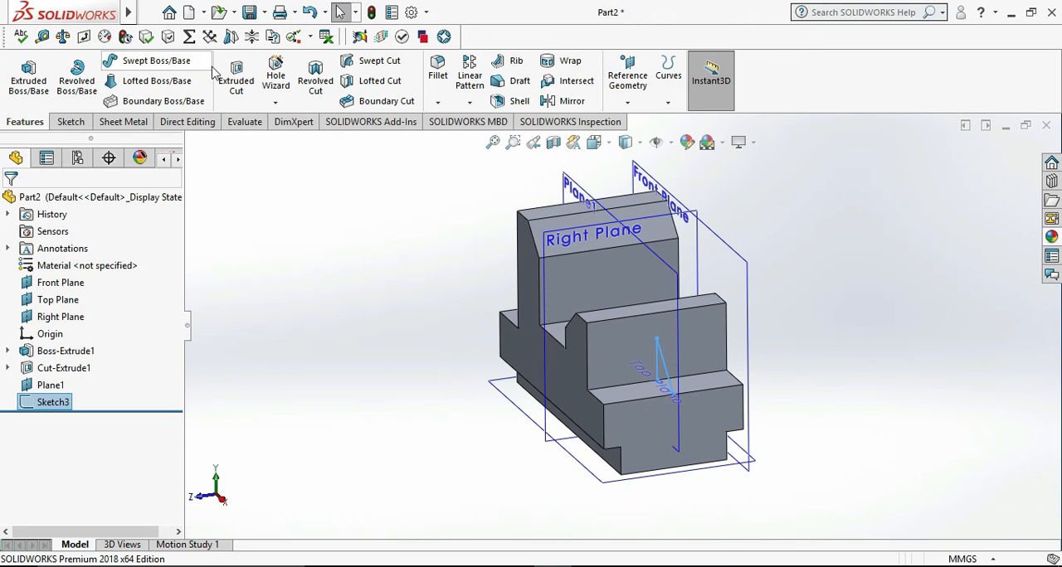
left_click(29, 73)
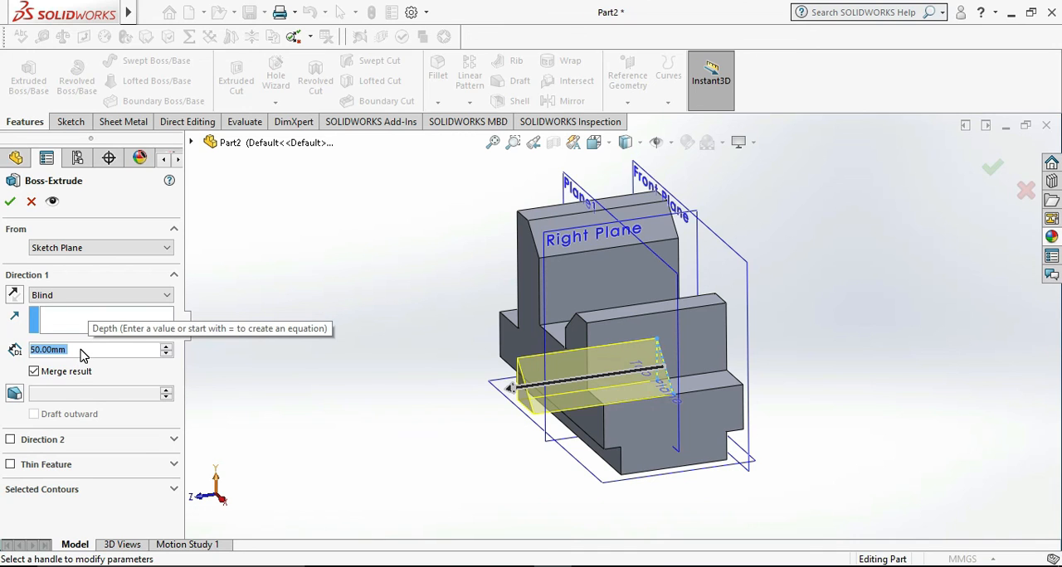
type("5")
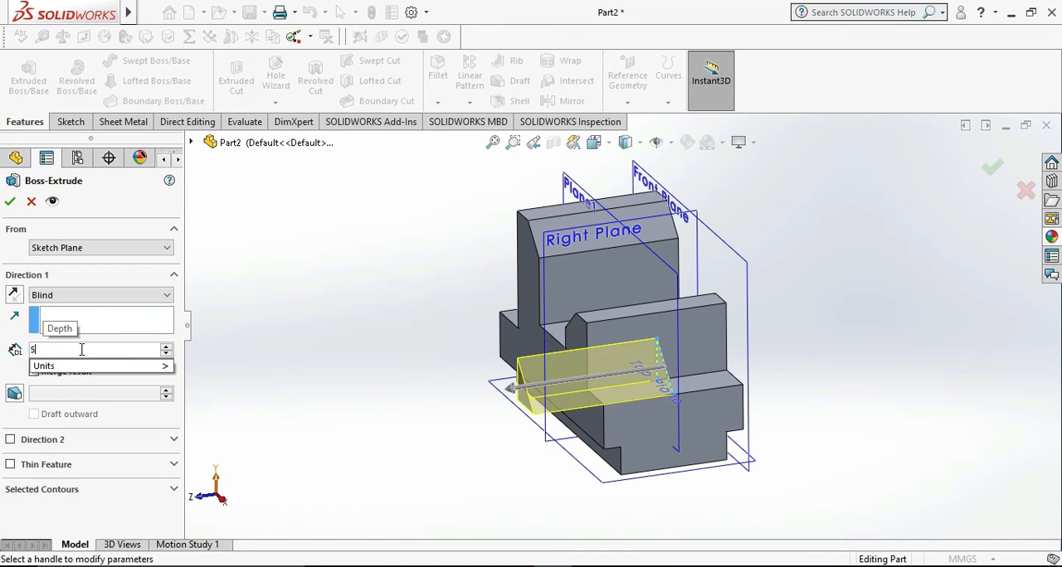
left_click(285, 399)
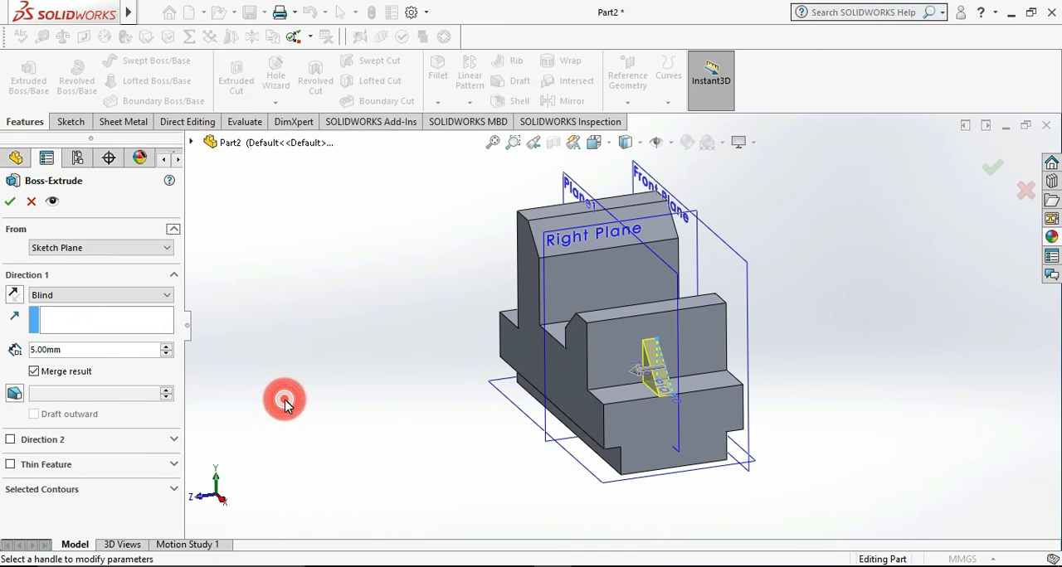
left_click(47, 440)
double_click(65, 482)
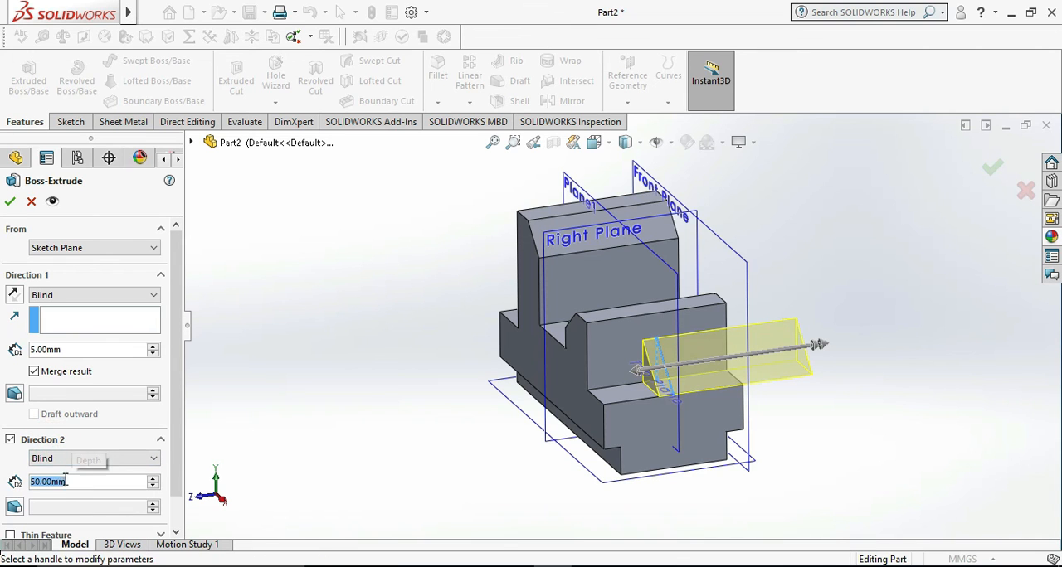
type("5")
key("Return")
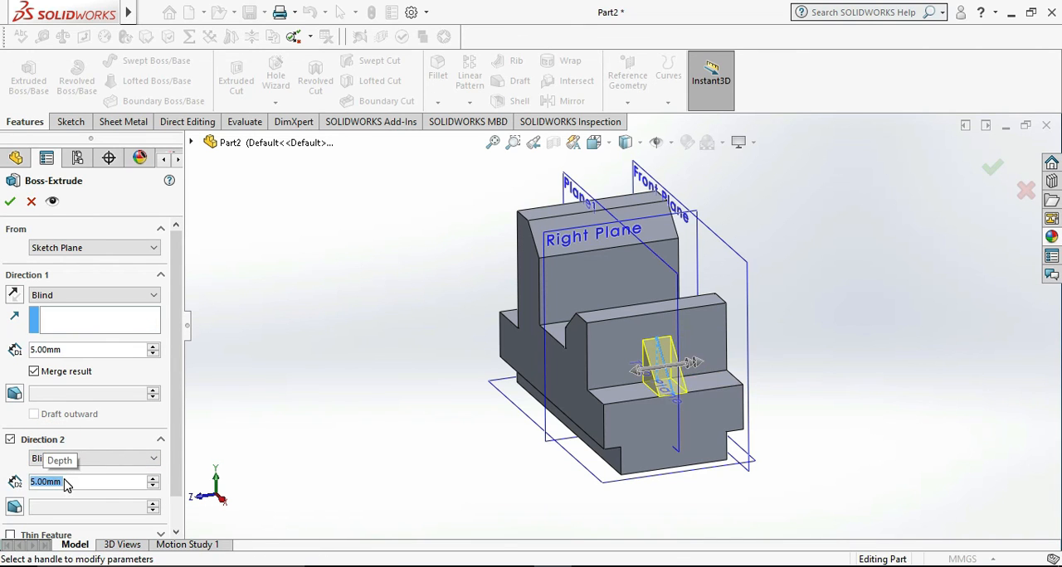
left_click(10, 201)
- Compare the bracket with the reference drawing in Photos and hide the reference planes in the model view
middle_click_drag(357, 421, 425, 463)
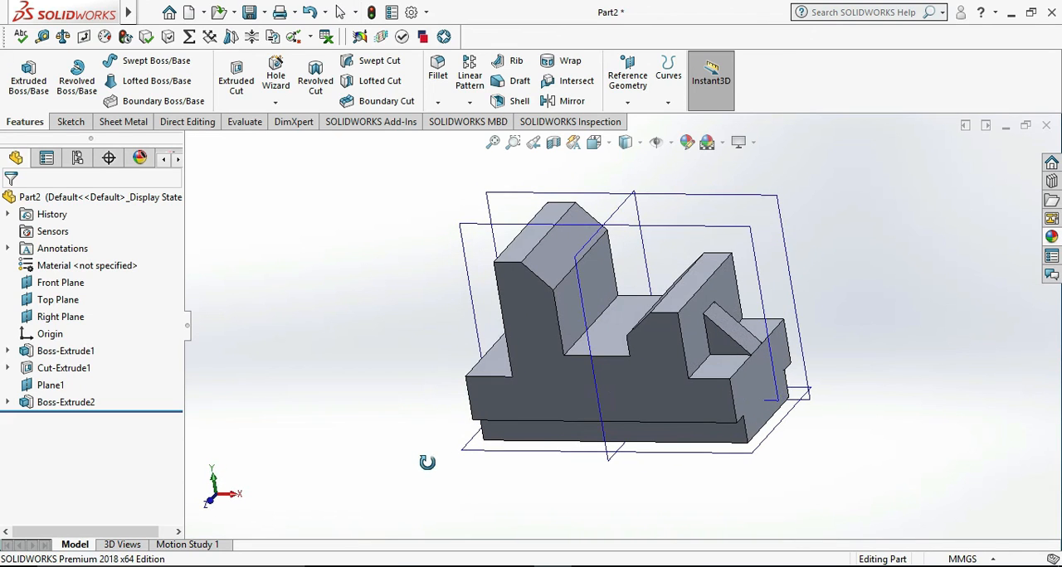
left_click(629, 566)
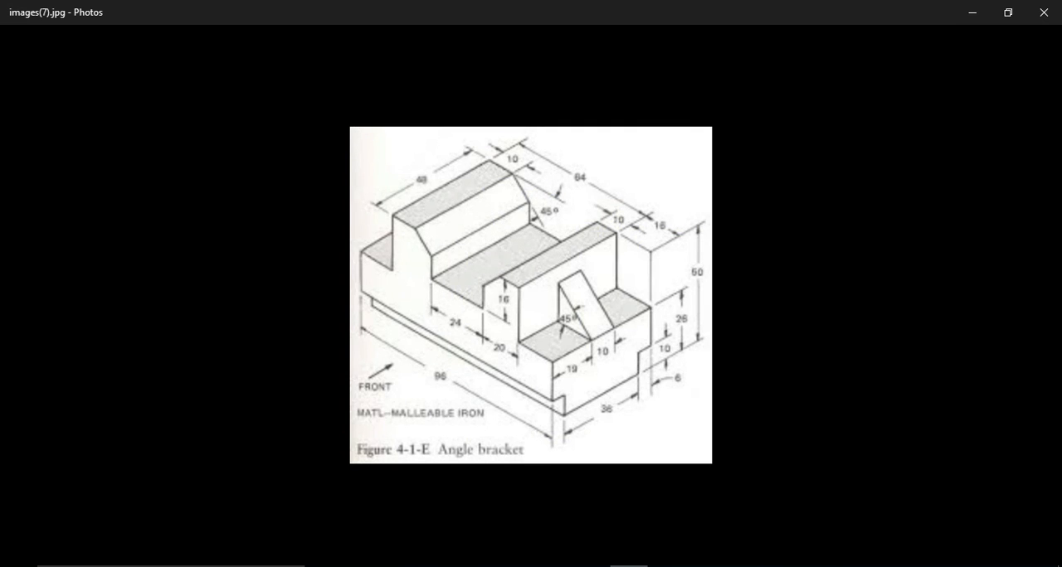
left_click(629, 566)
left_click(594, 220)
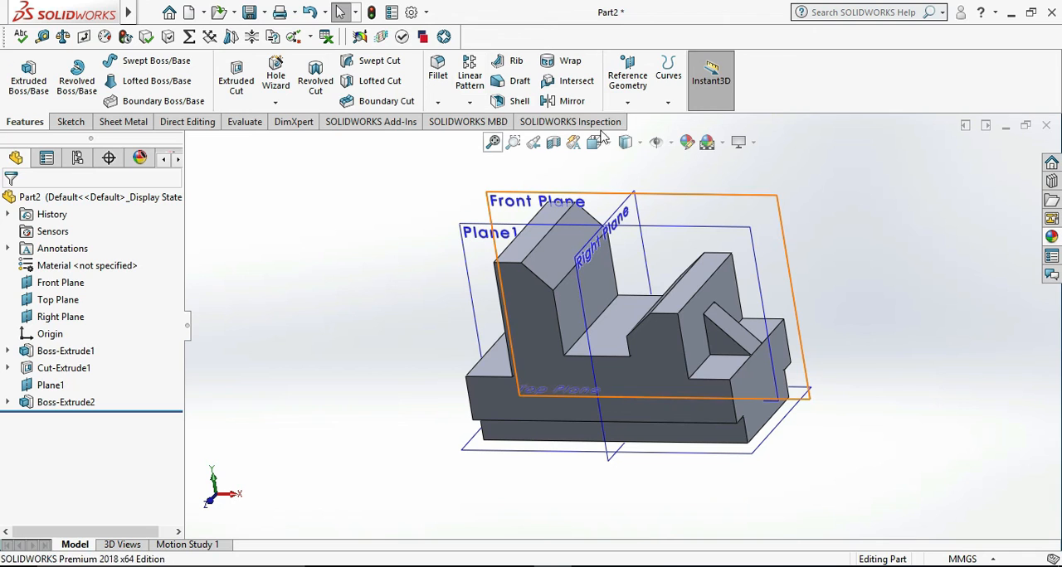
left_click(446, 197)
left_click(670, 142)
left_click(658, 163)
middle_click_drag(843, 270, 937, 470)
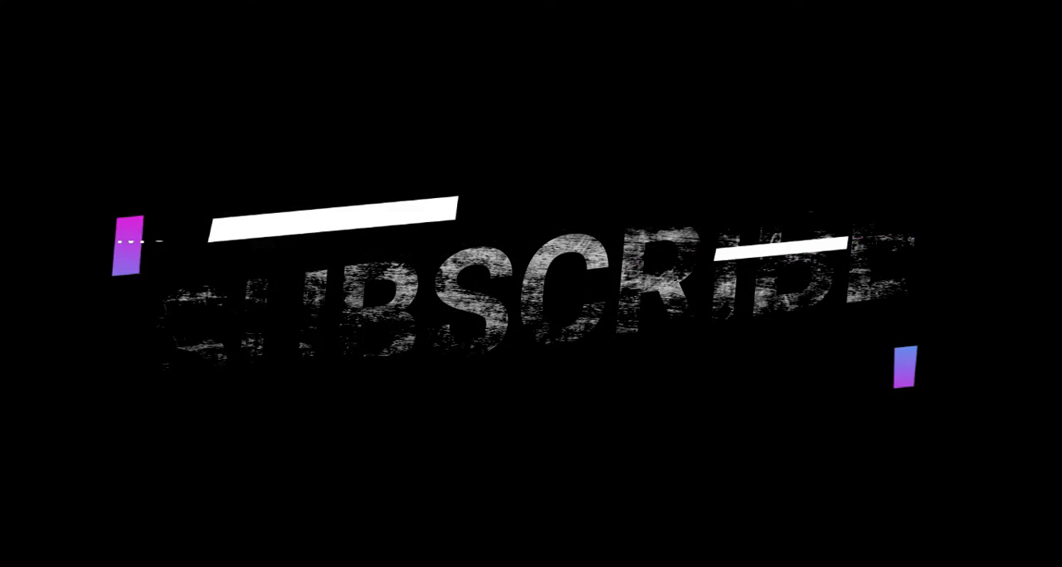